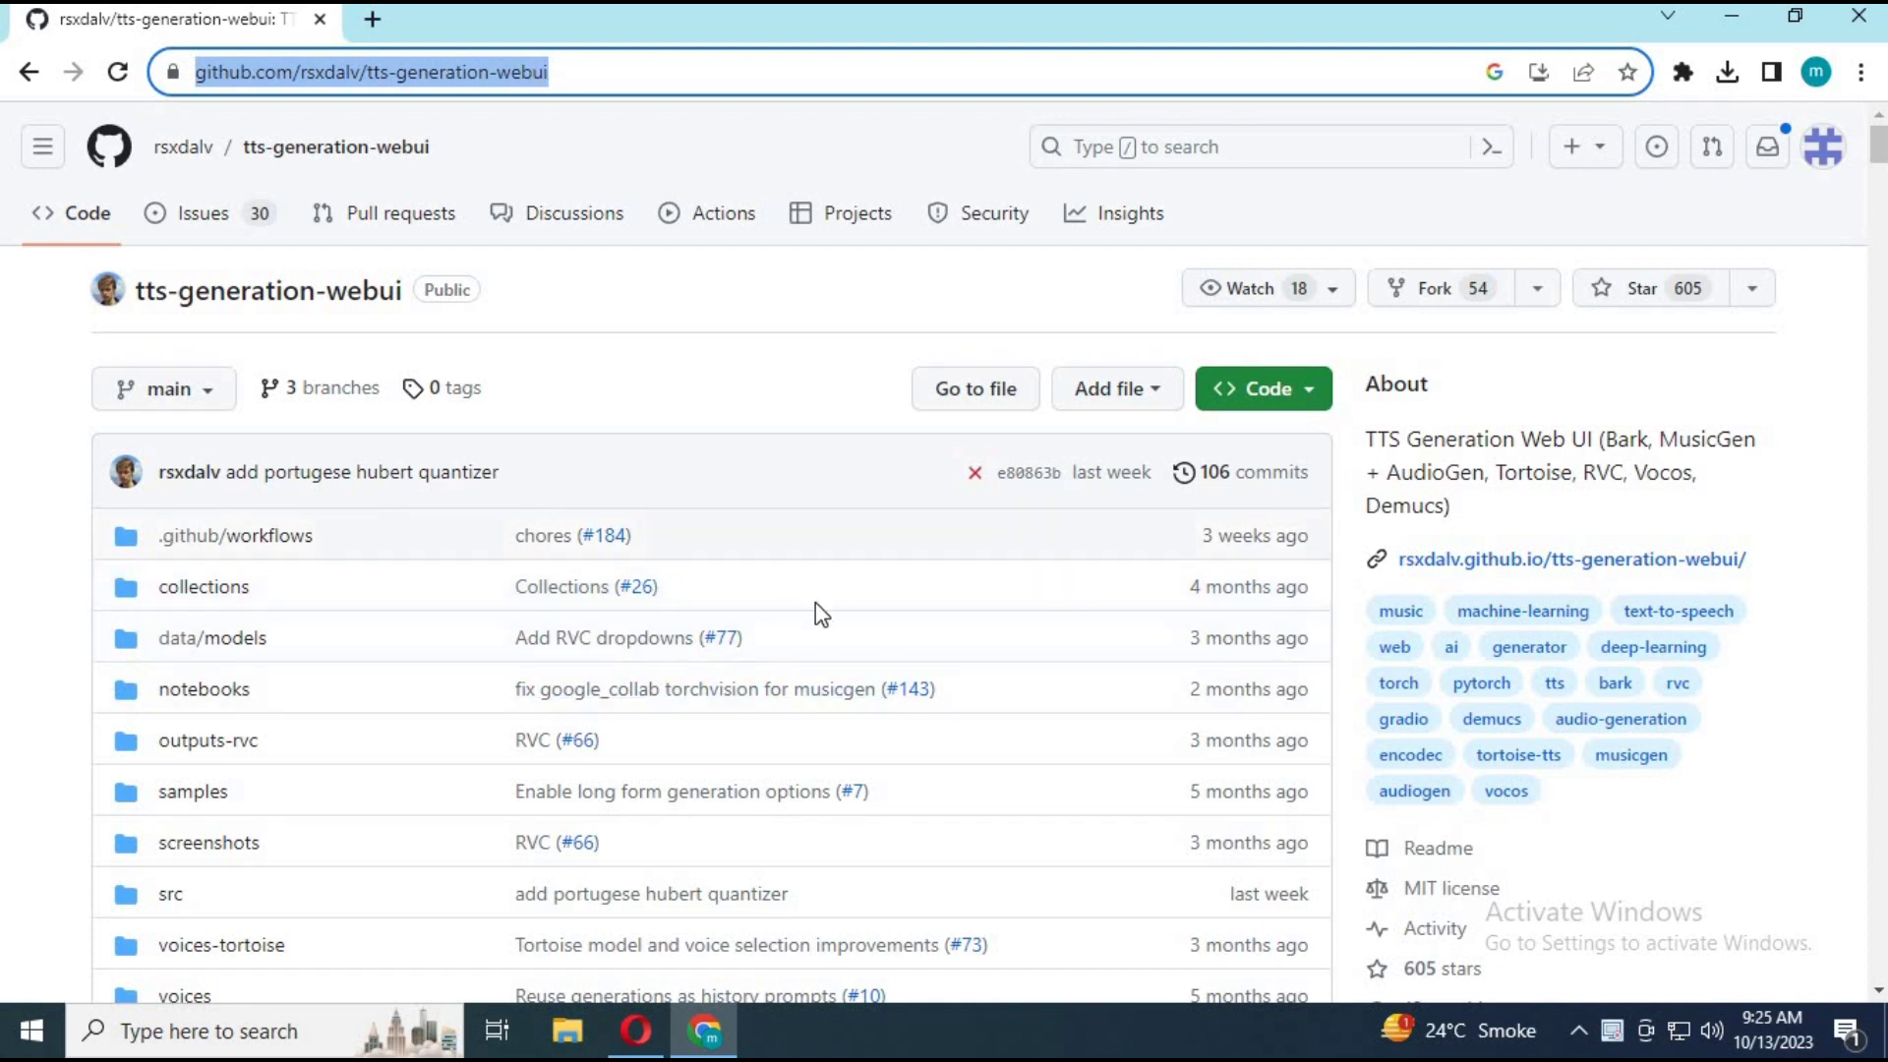
# Step: Download the one-click installer zip from the README and bring up File Explorer
pyautogui.moveTo(1616, 451); pyautogui.dragTo(1710, 495)
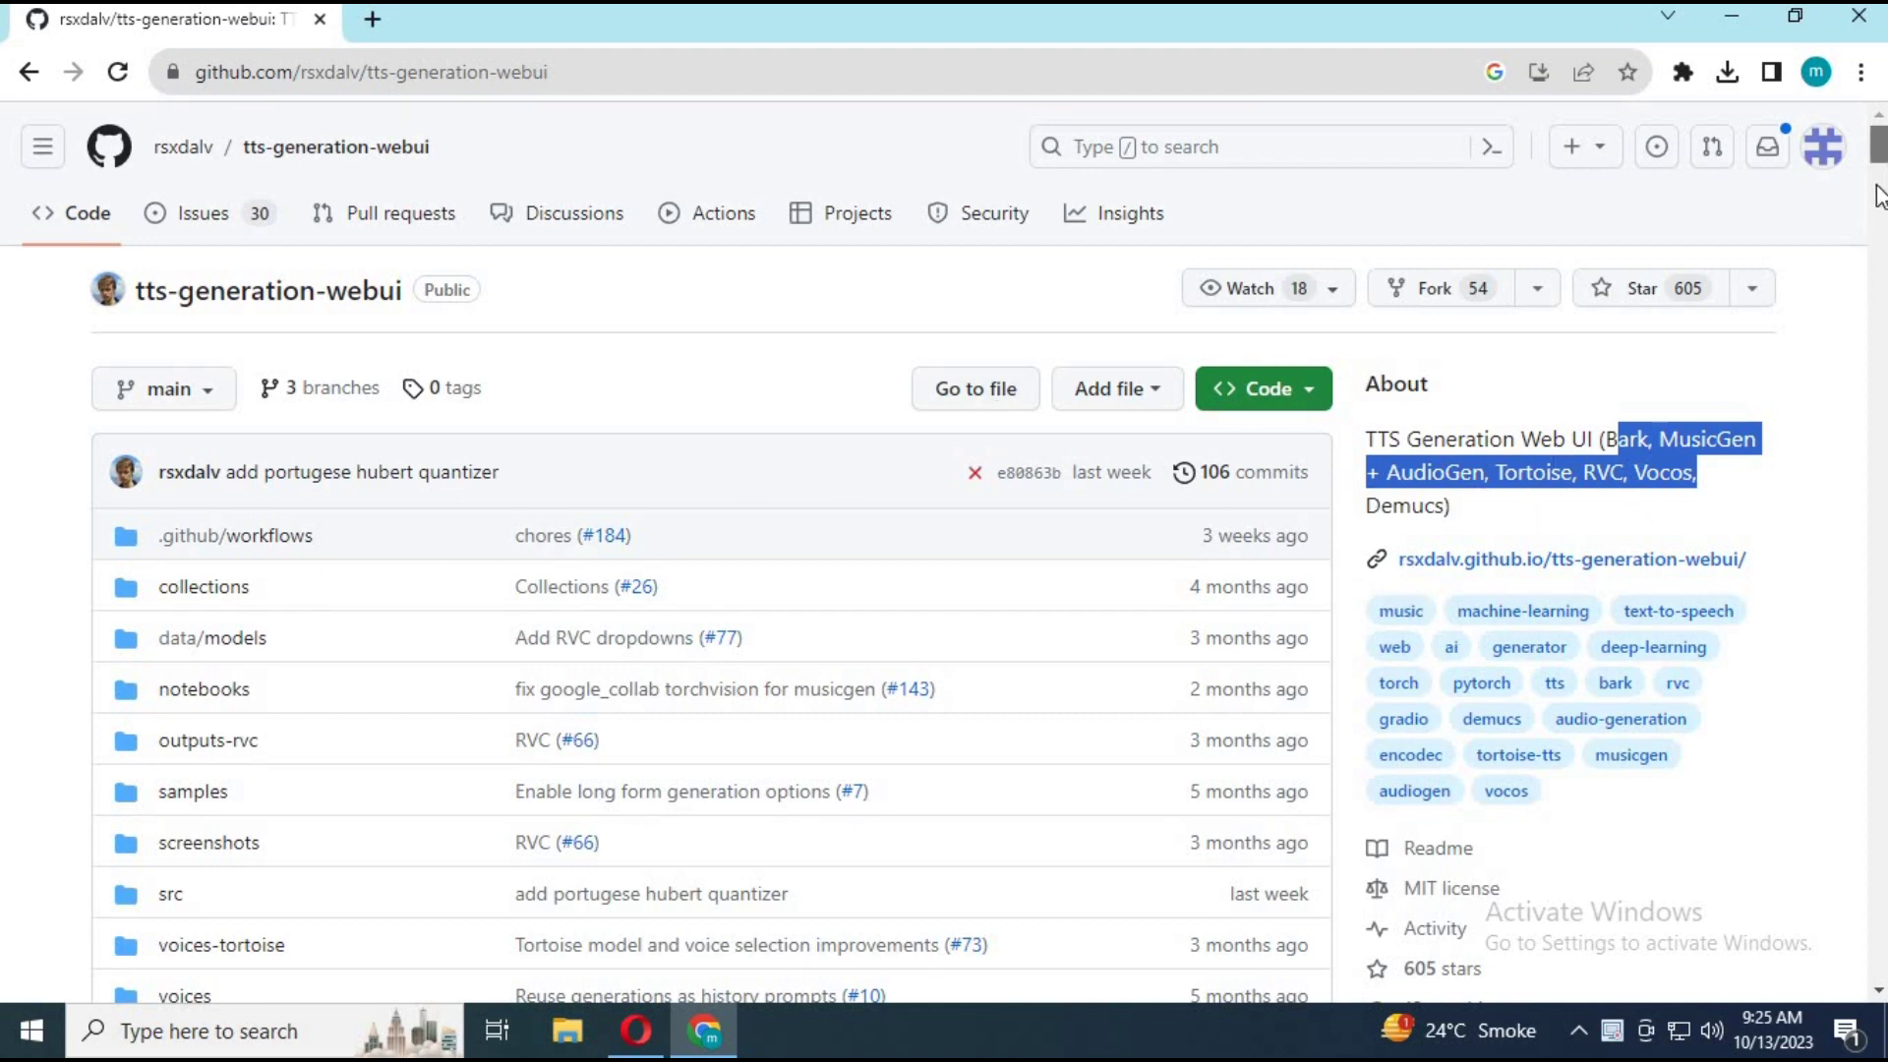
pyautogui.moveTo(1879, 147); pyautogui.dragTo(1879, 211)
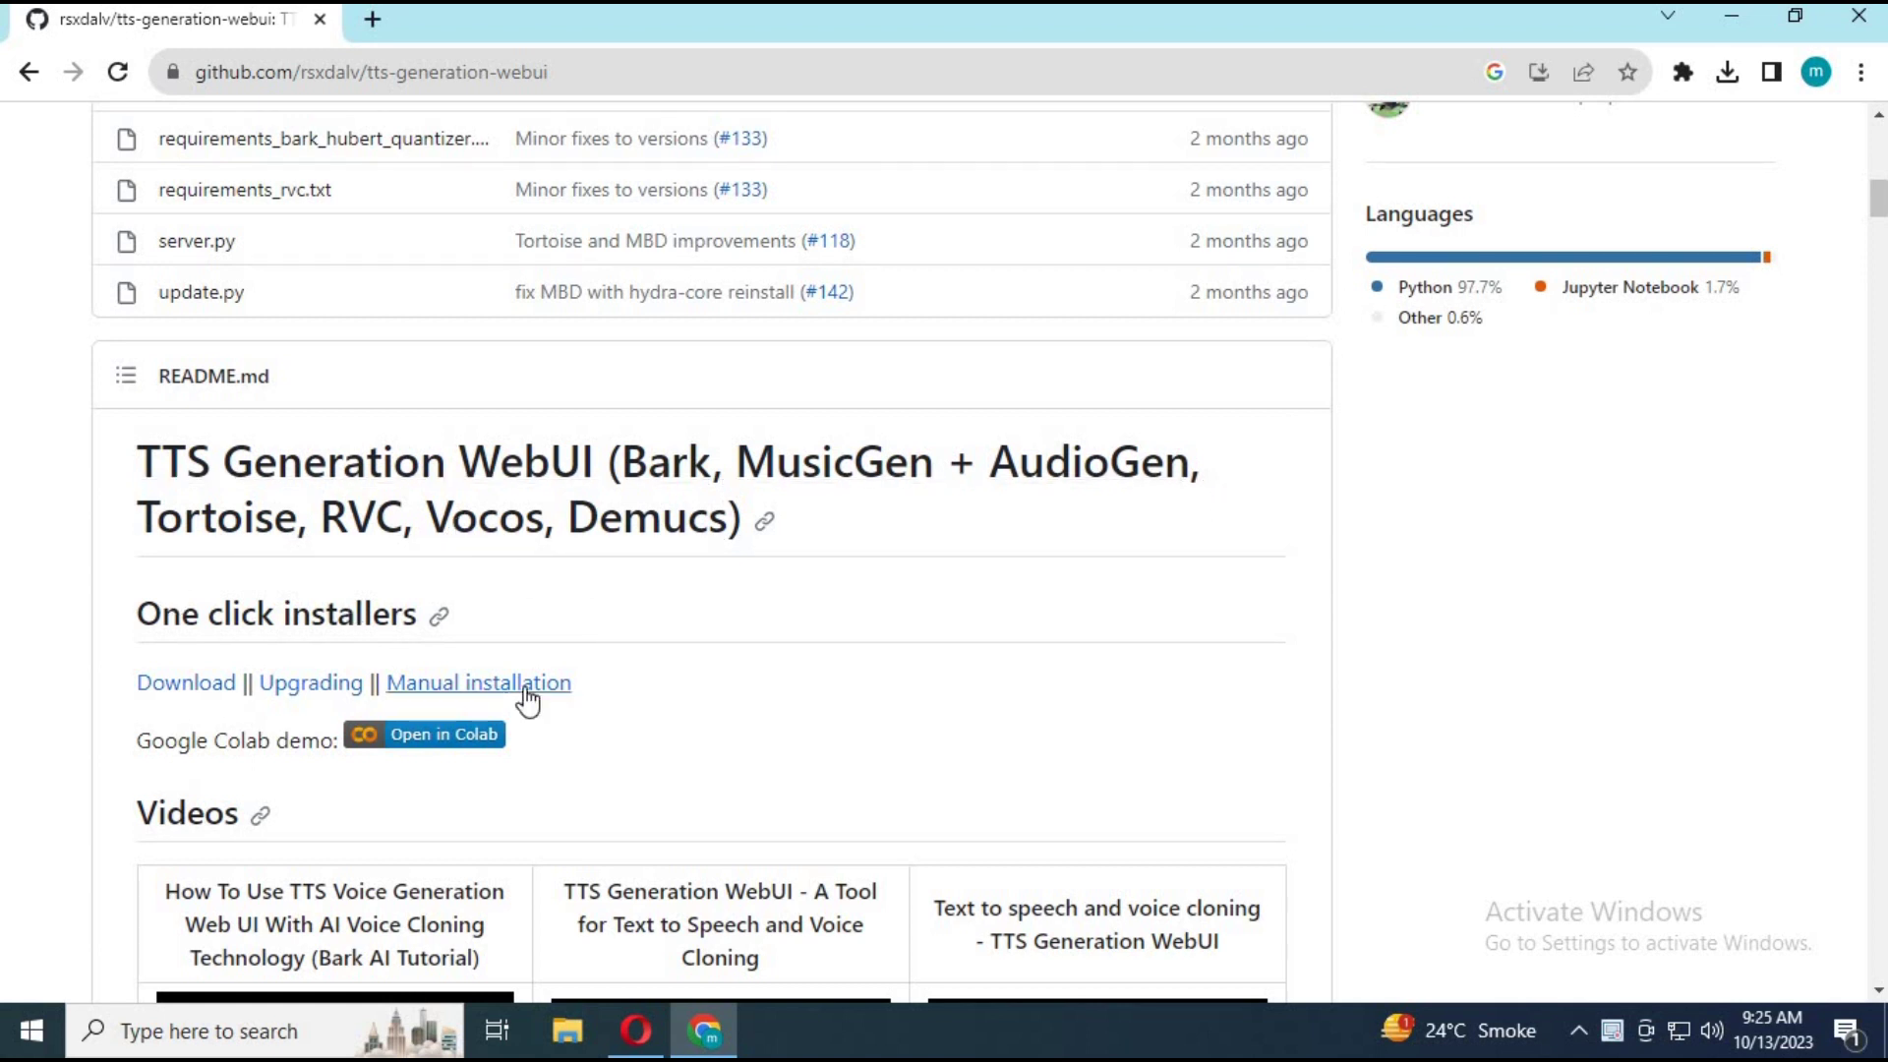
pyautogui.click(168, 703)
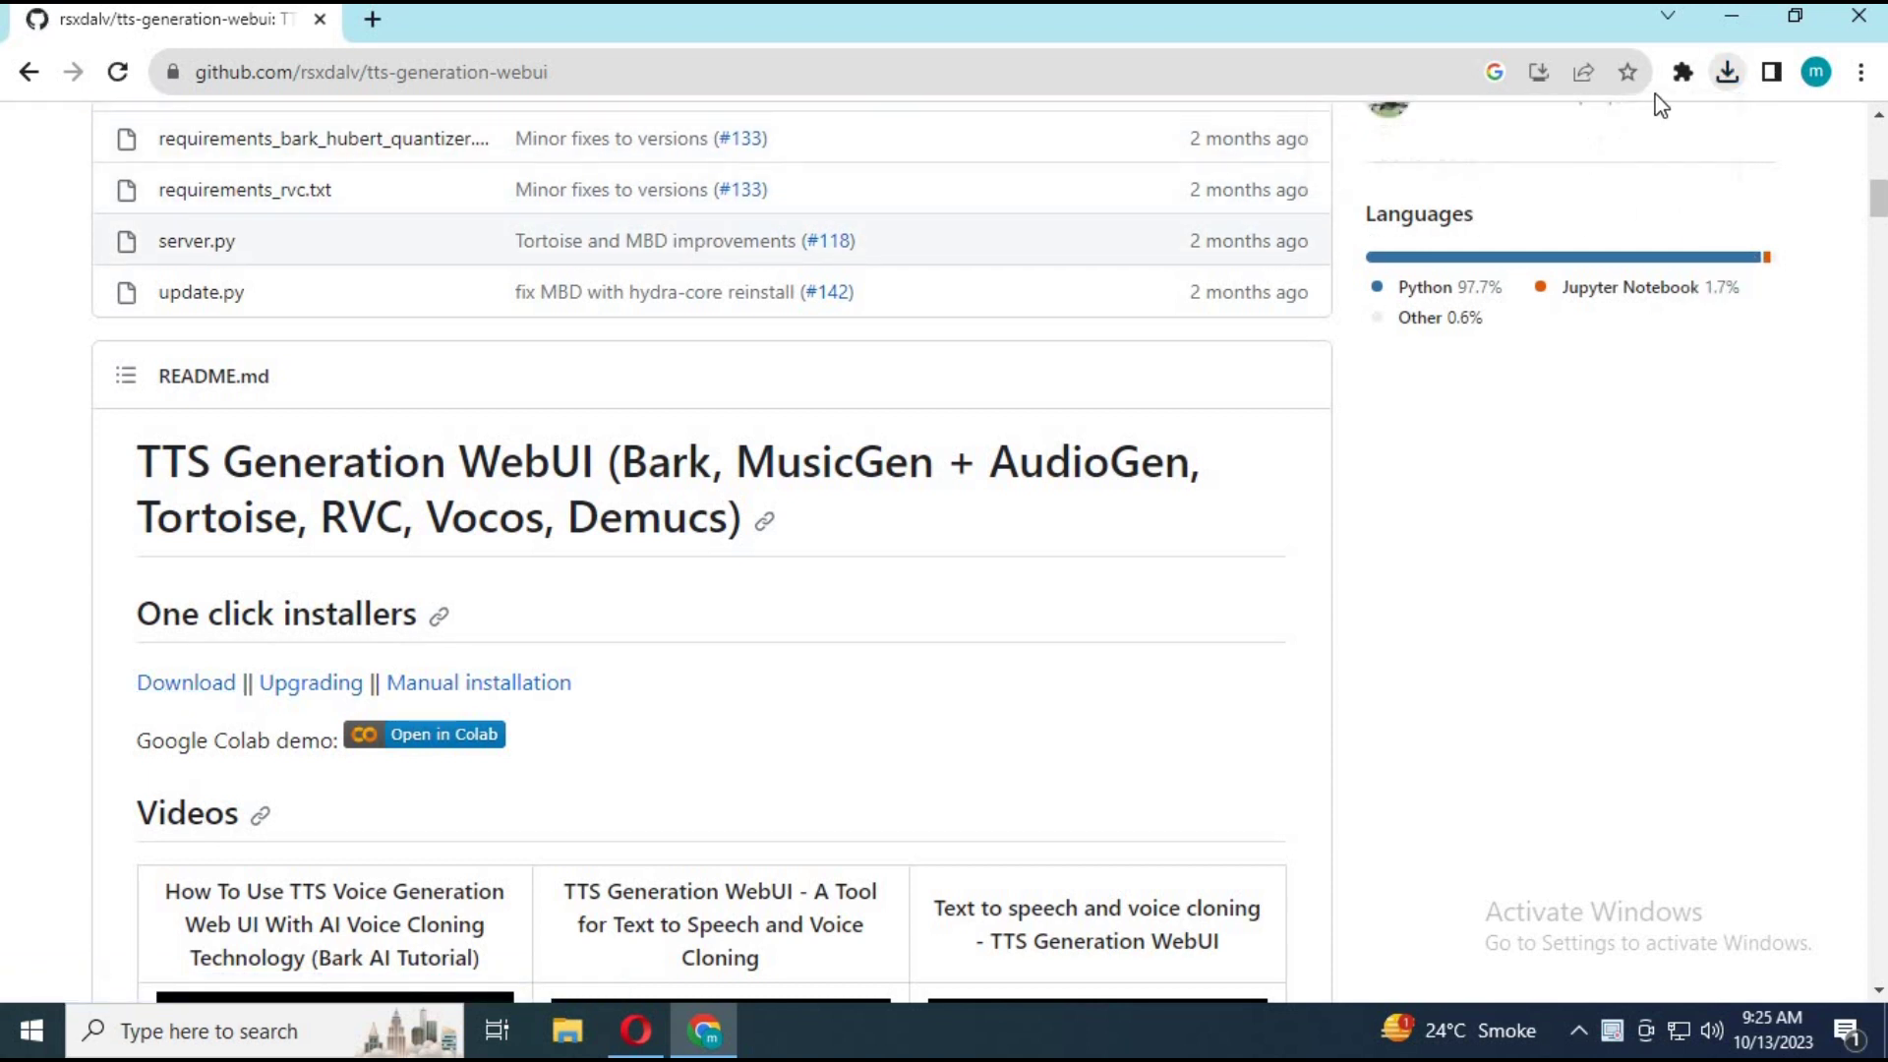
pyautogui.click(1727, 71)
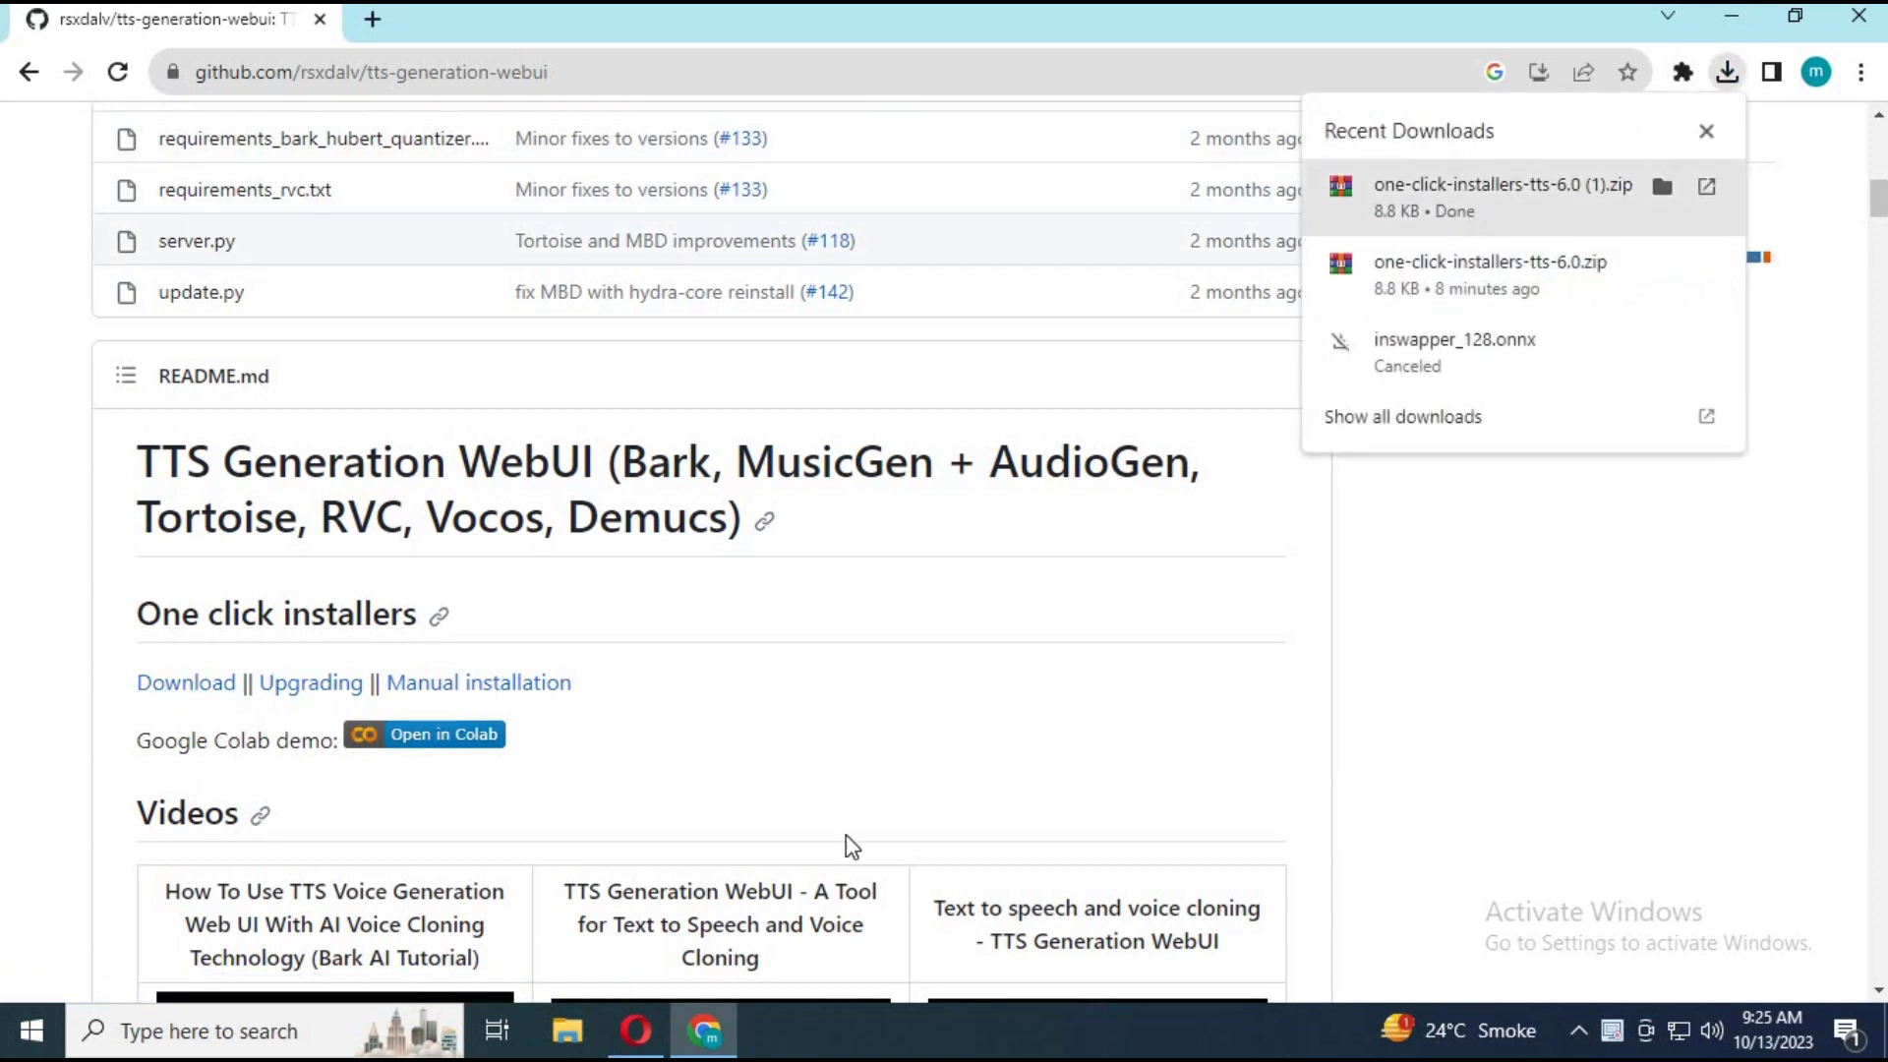
pyautogui.click(567, 1030)
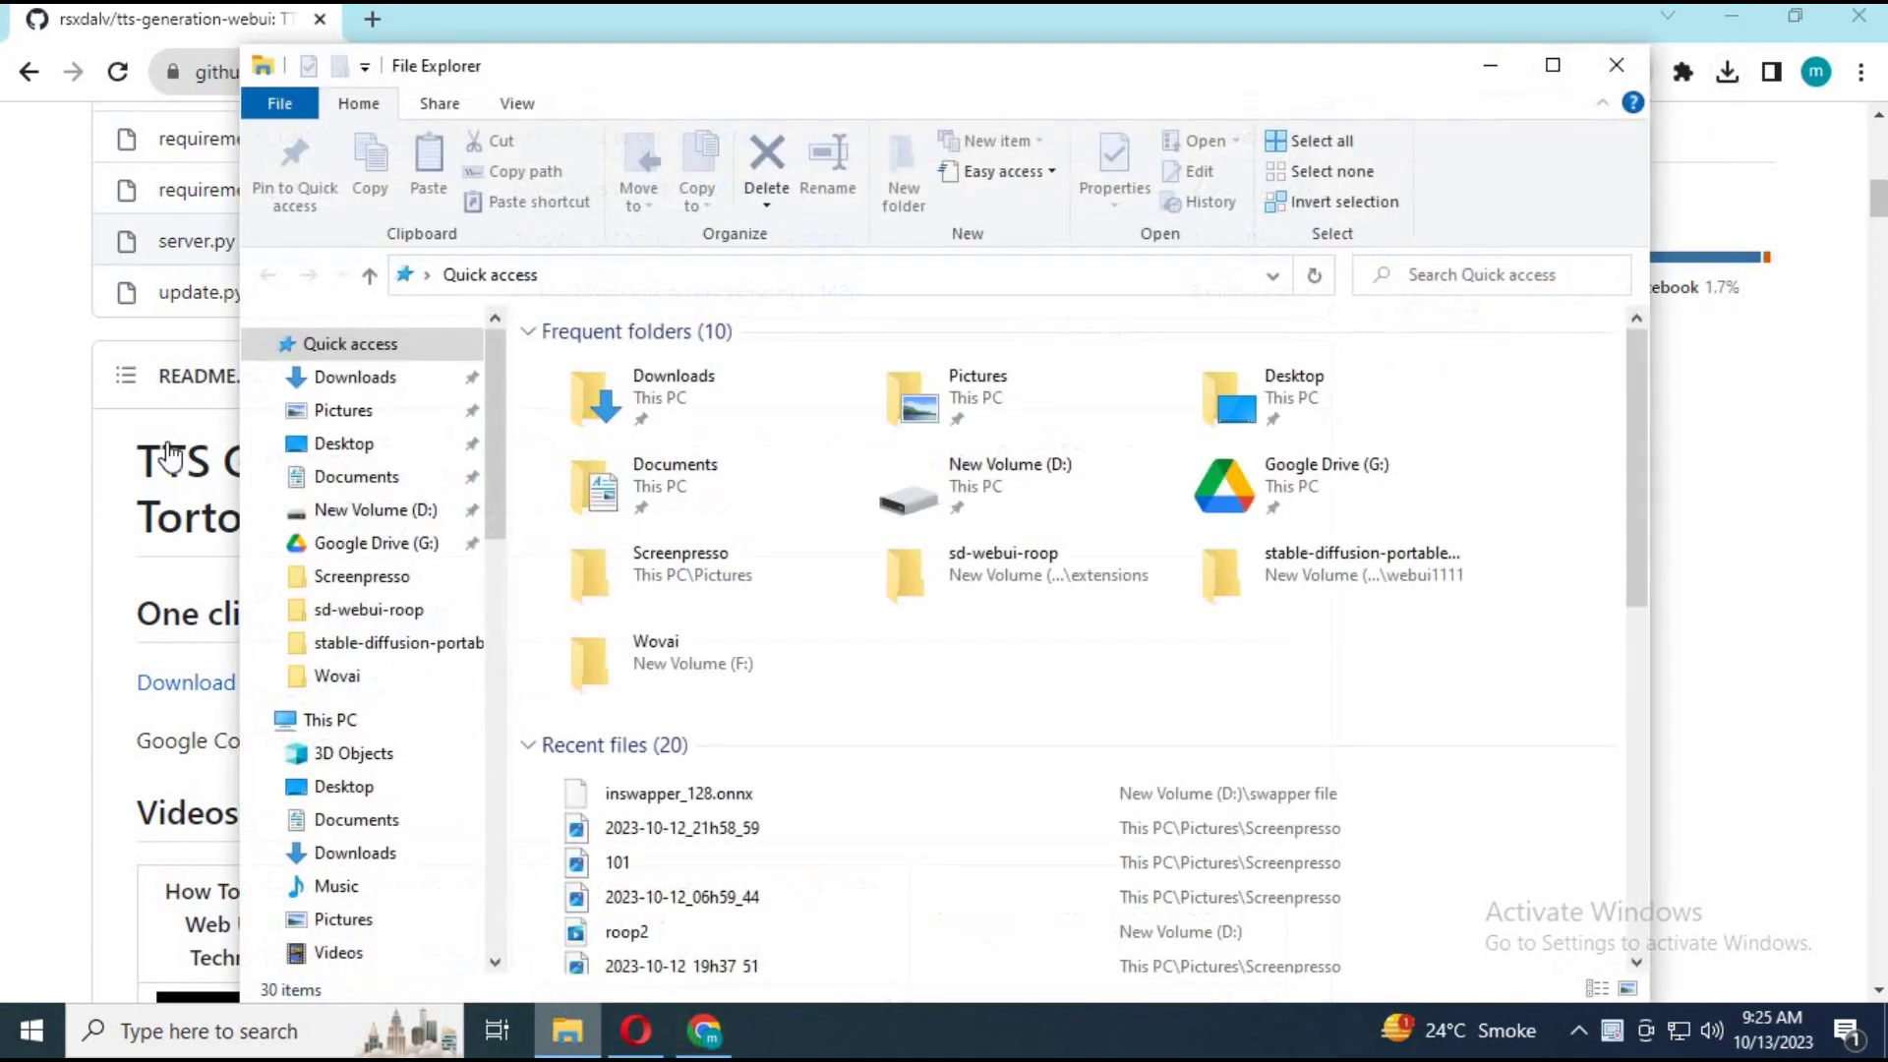
# Step: Extract the installer zip in Downloads and look inside the extracted folder
pyautogui.click(326, 380)
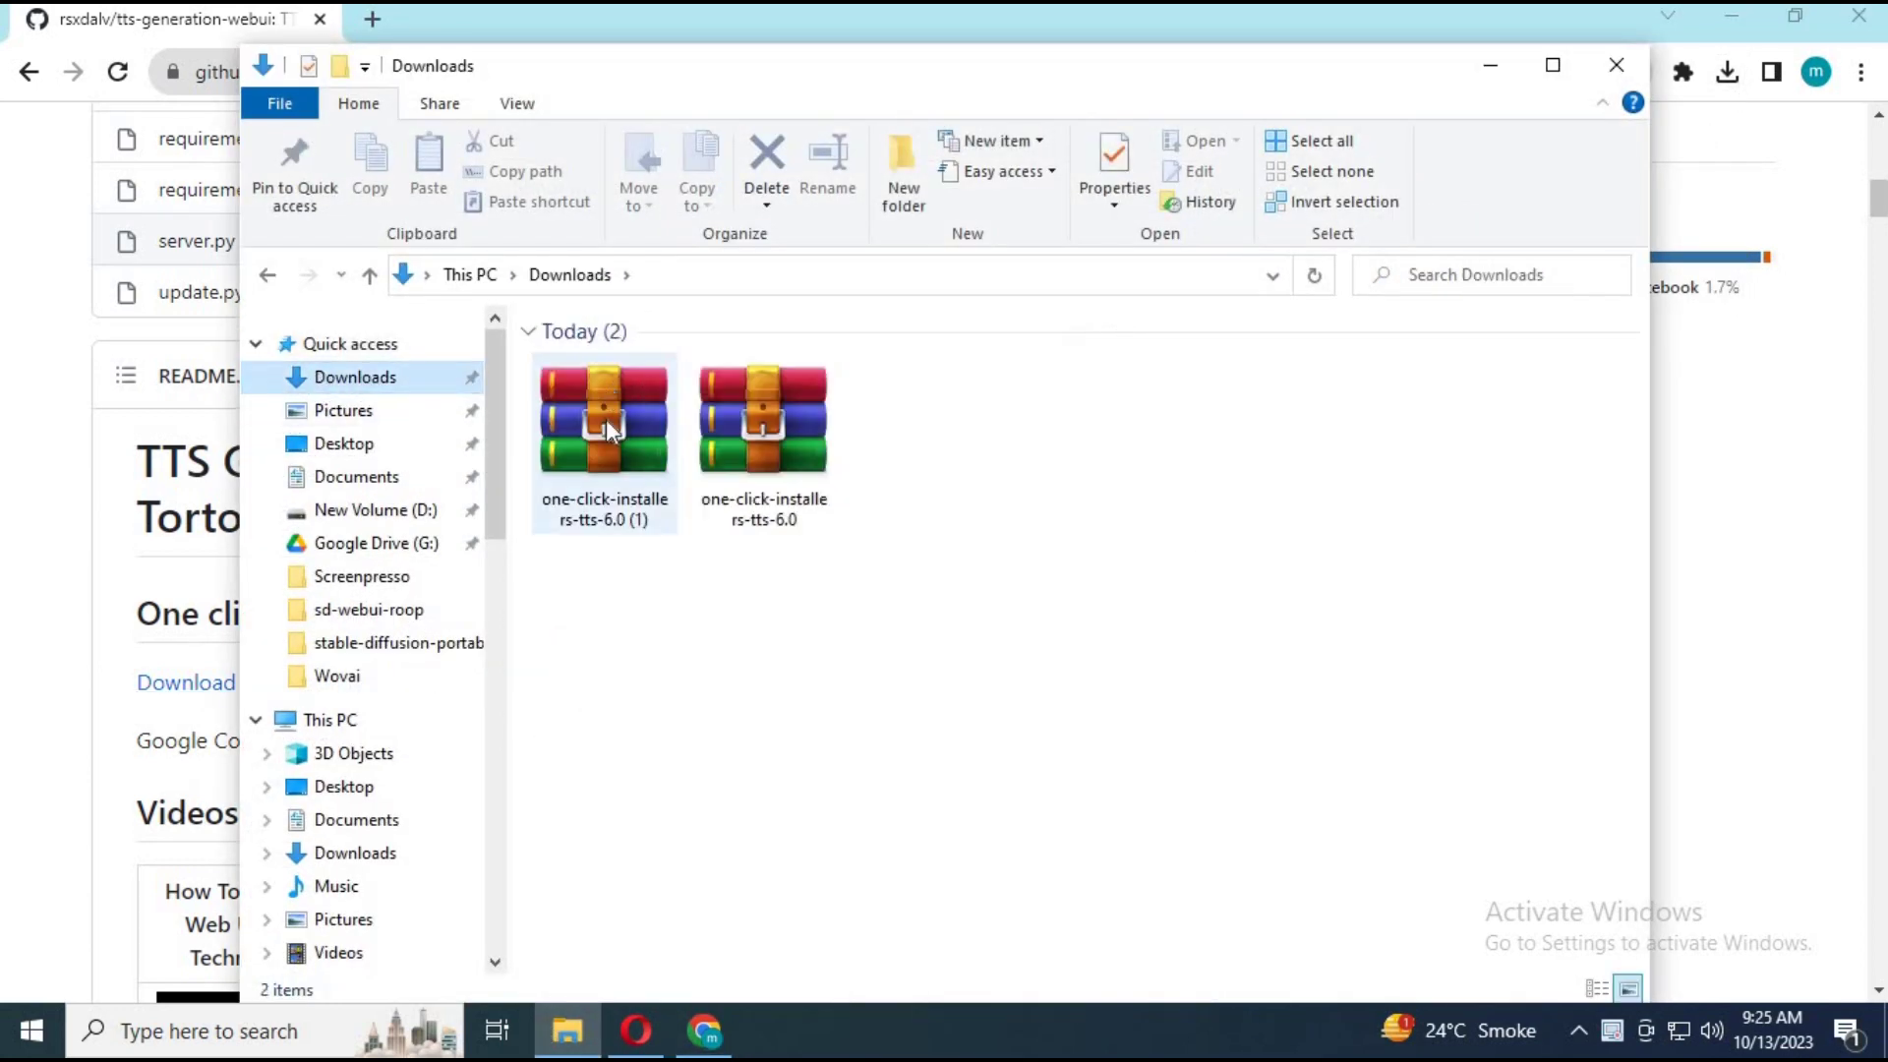
pyautogui.rightClick(589, 445)
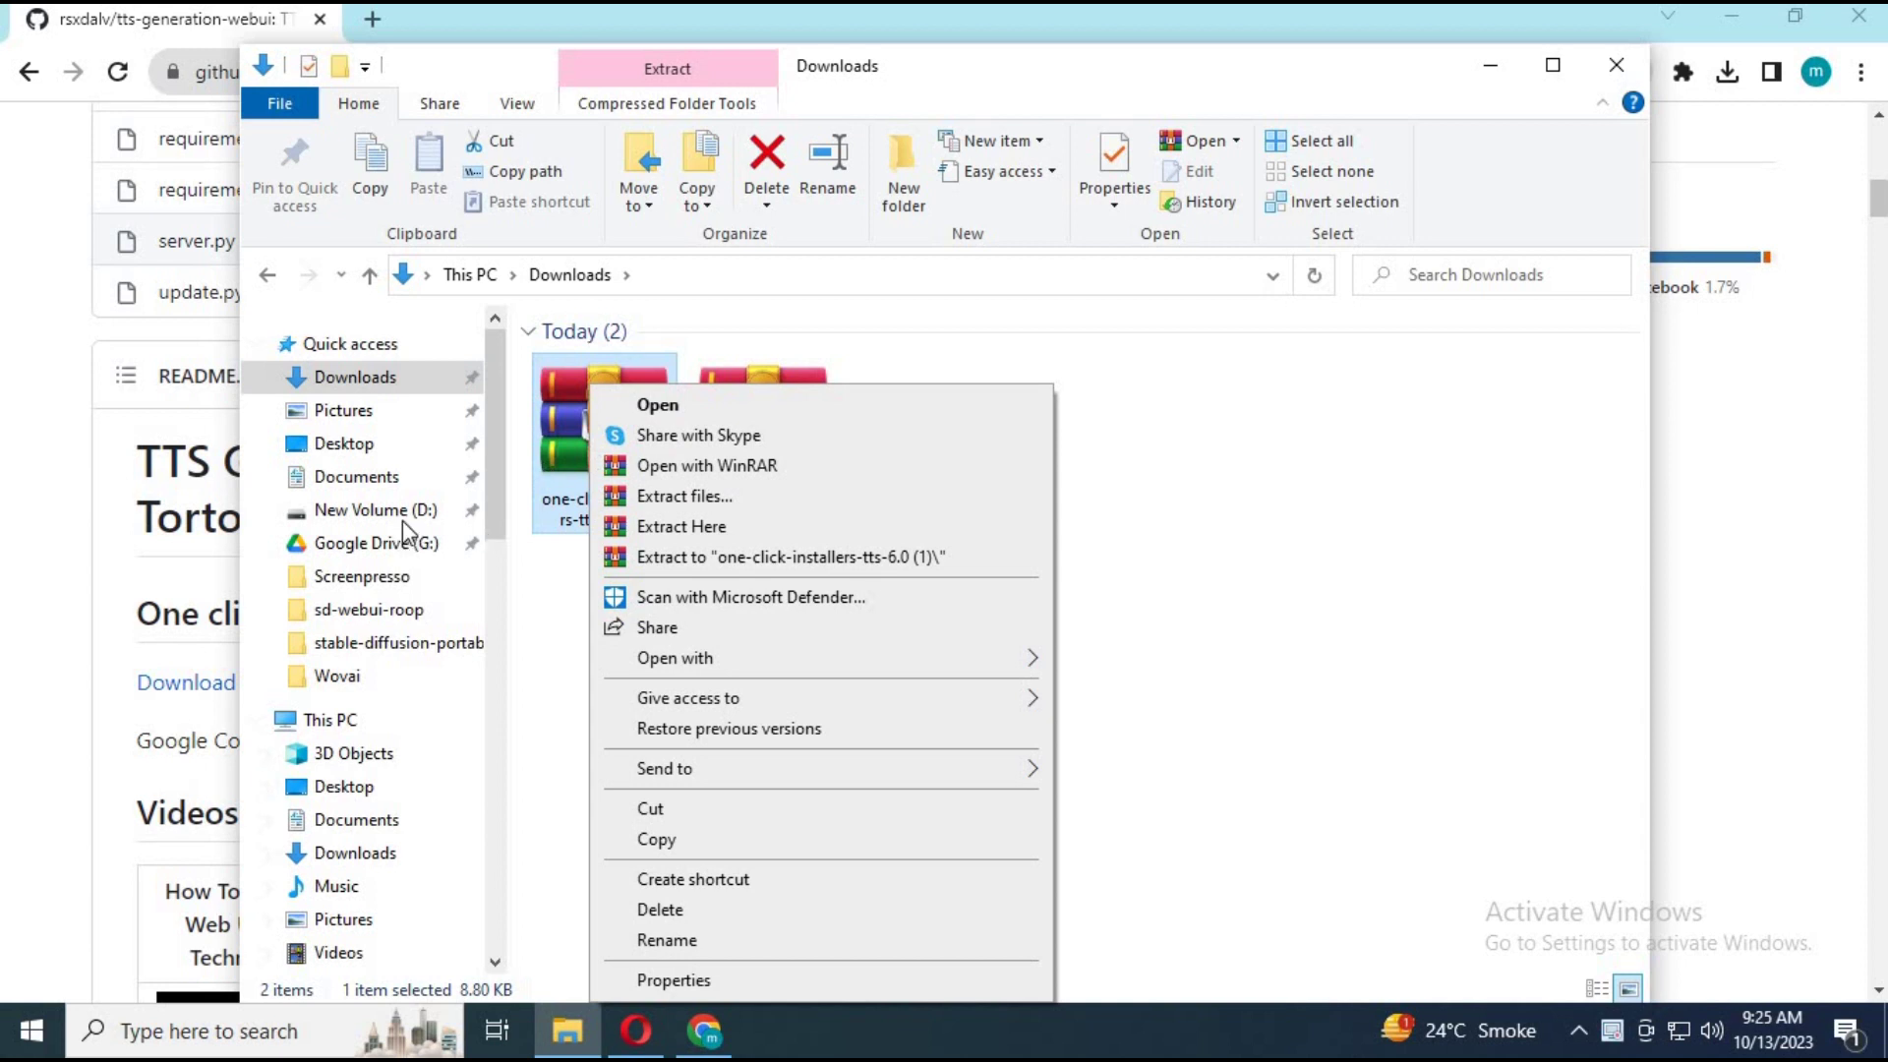
pyautogui.click(725, 528)
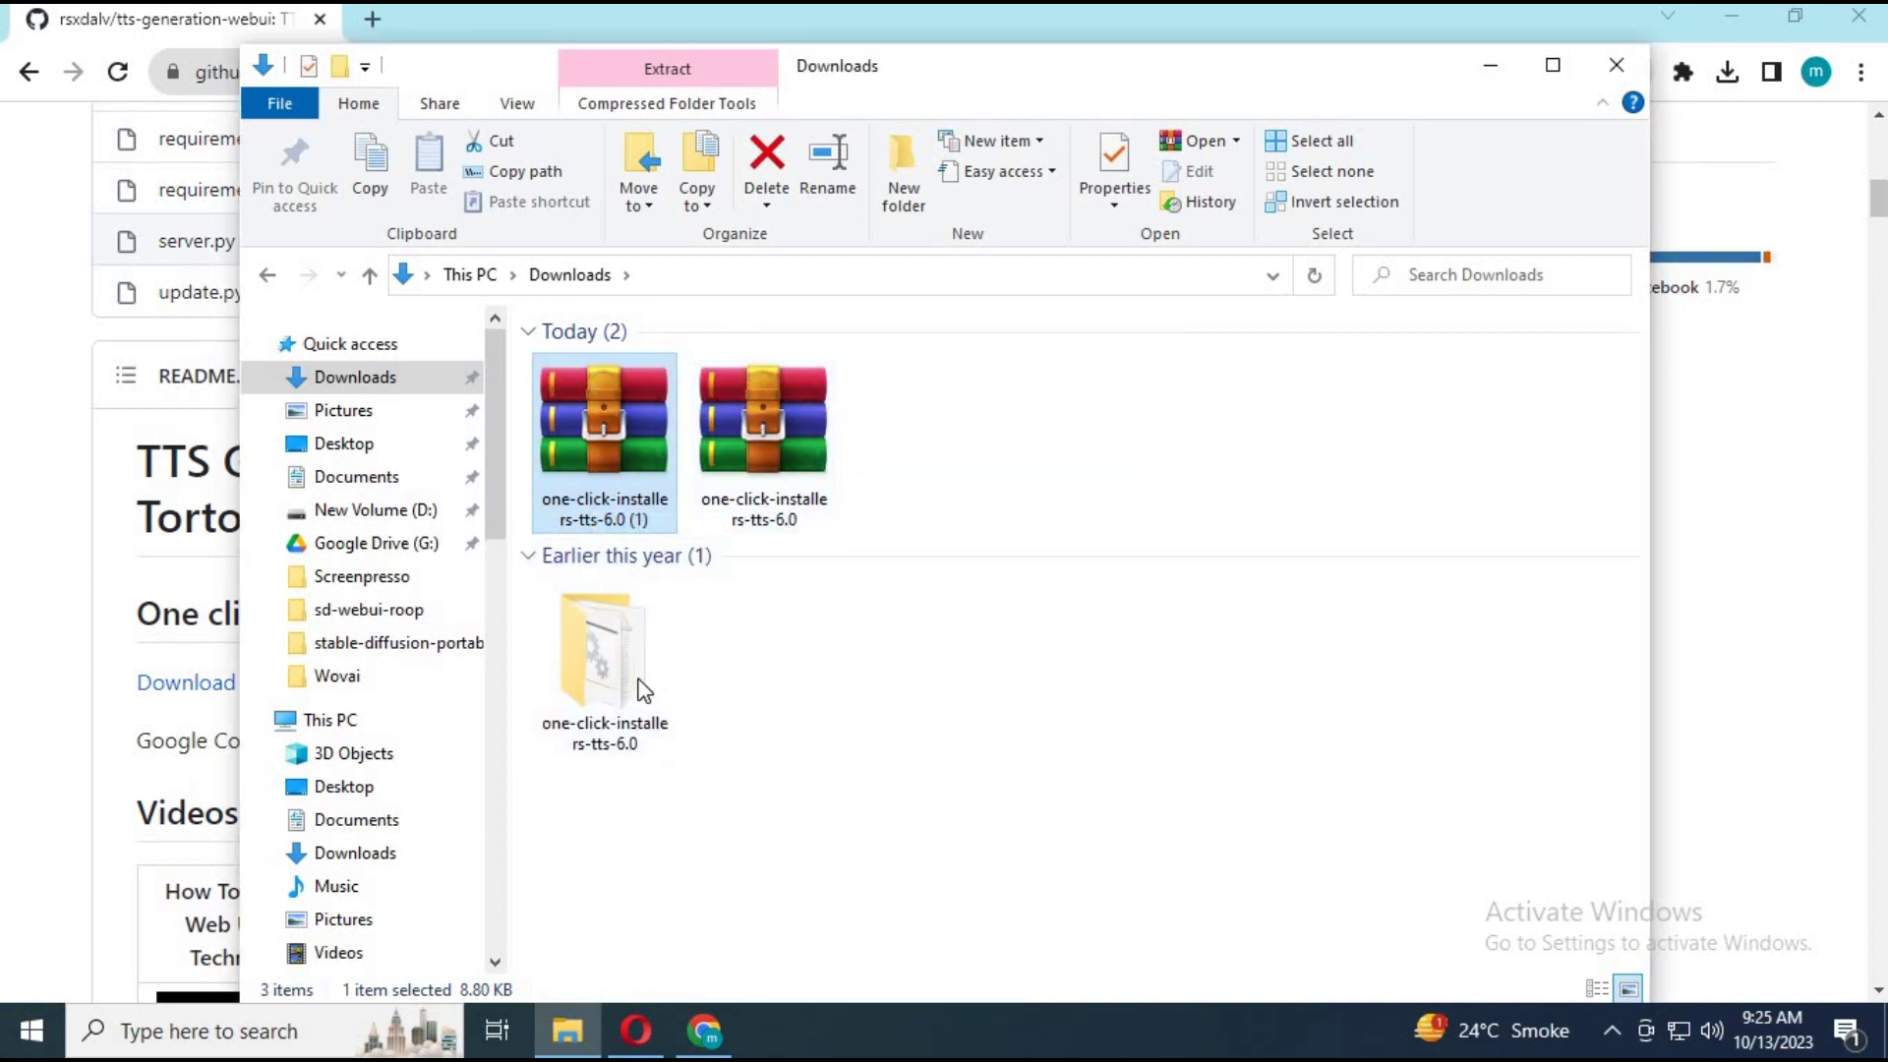
pyautogui.click(641, 689)
pyautogui.doubleClick(642, 689)
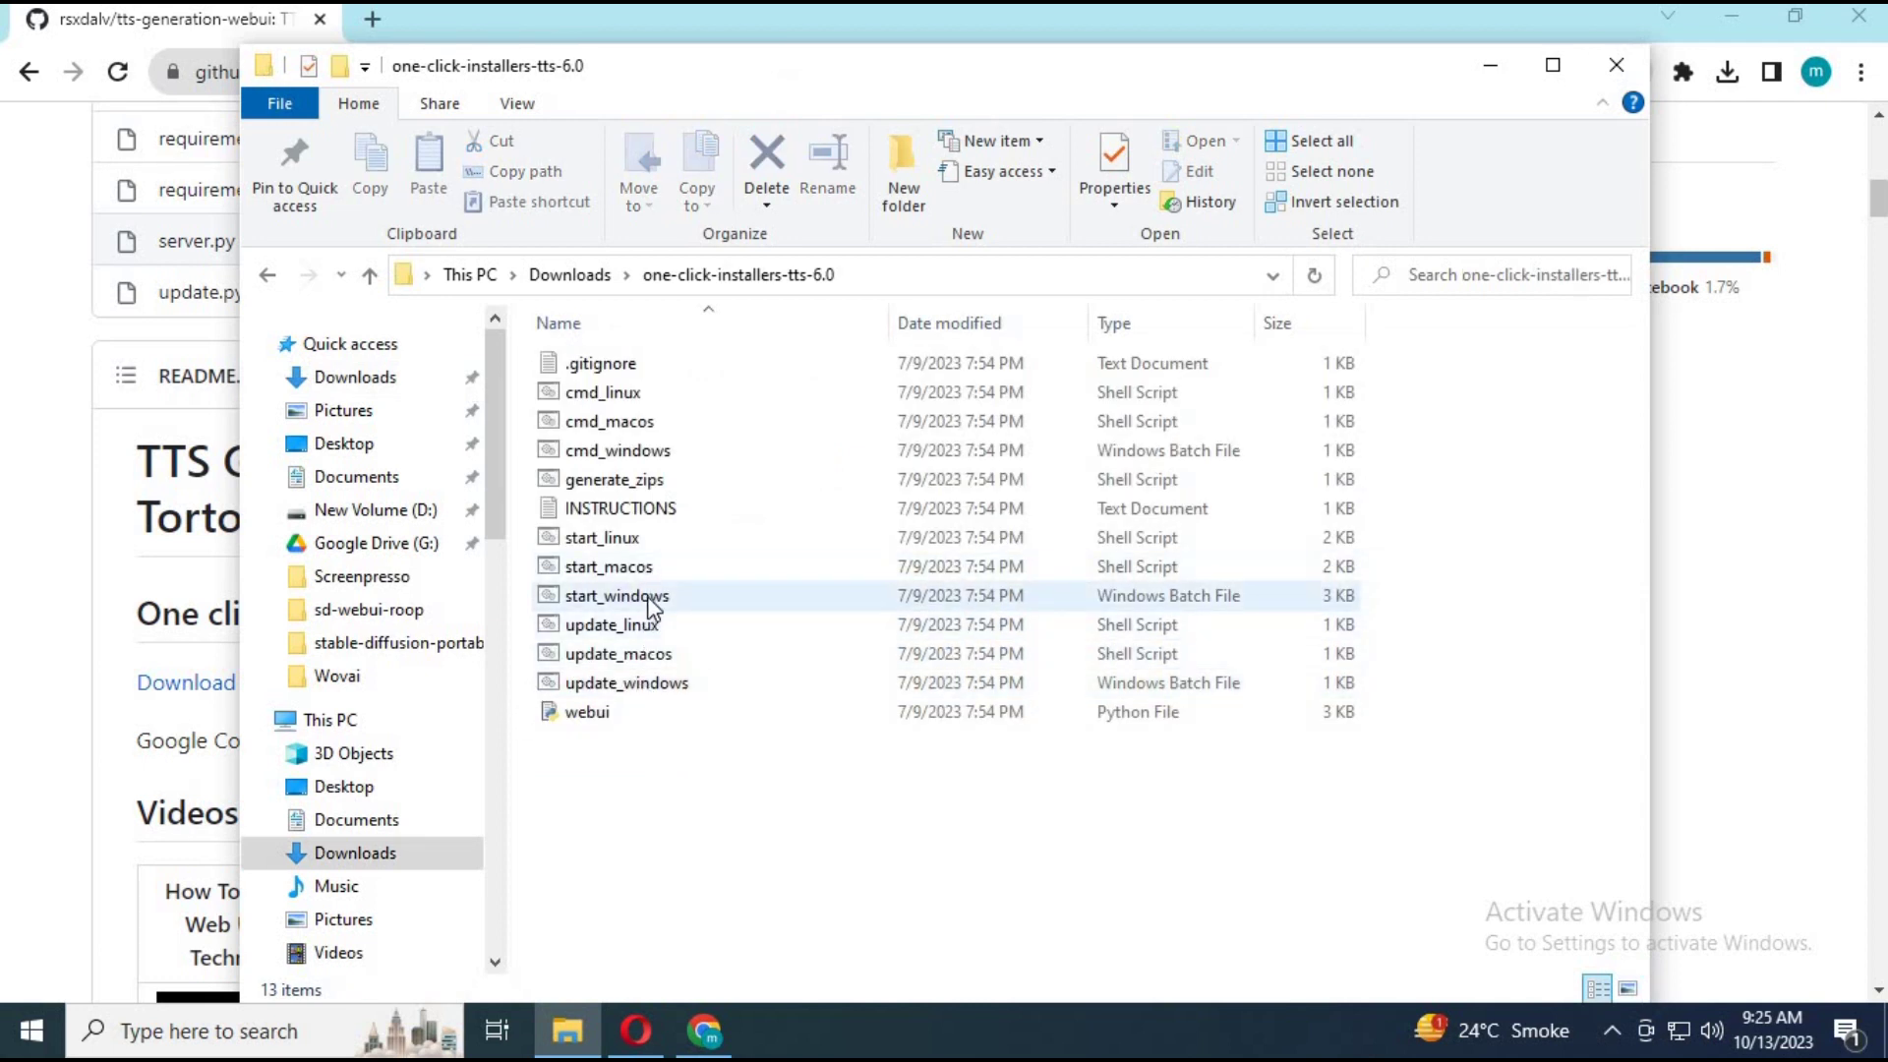
pyautogui.click(485, 738)
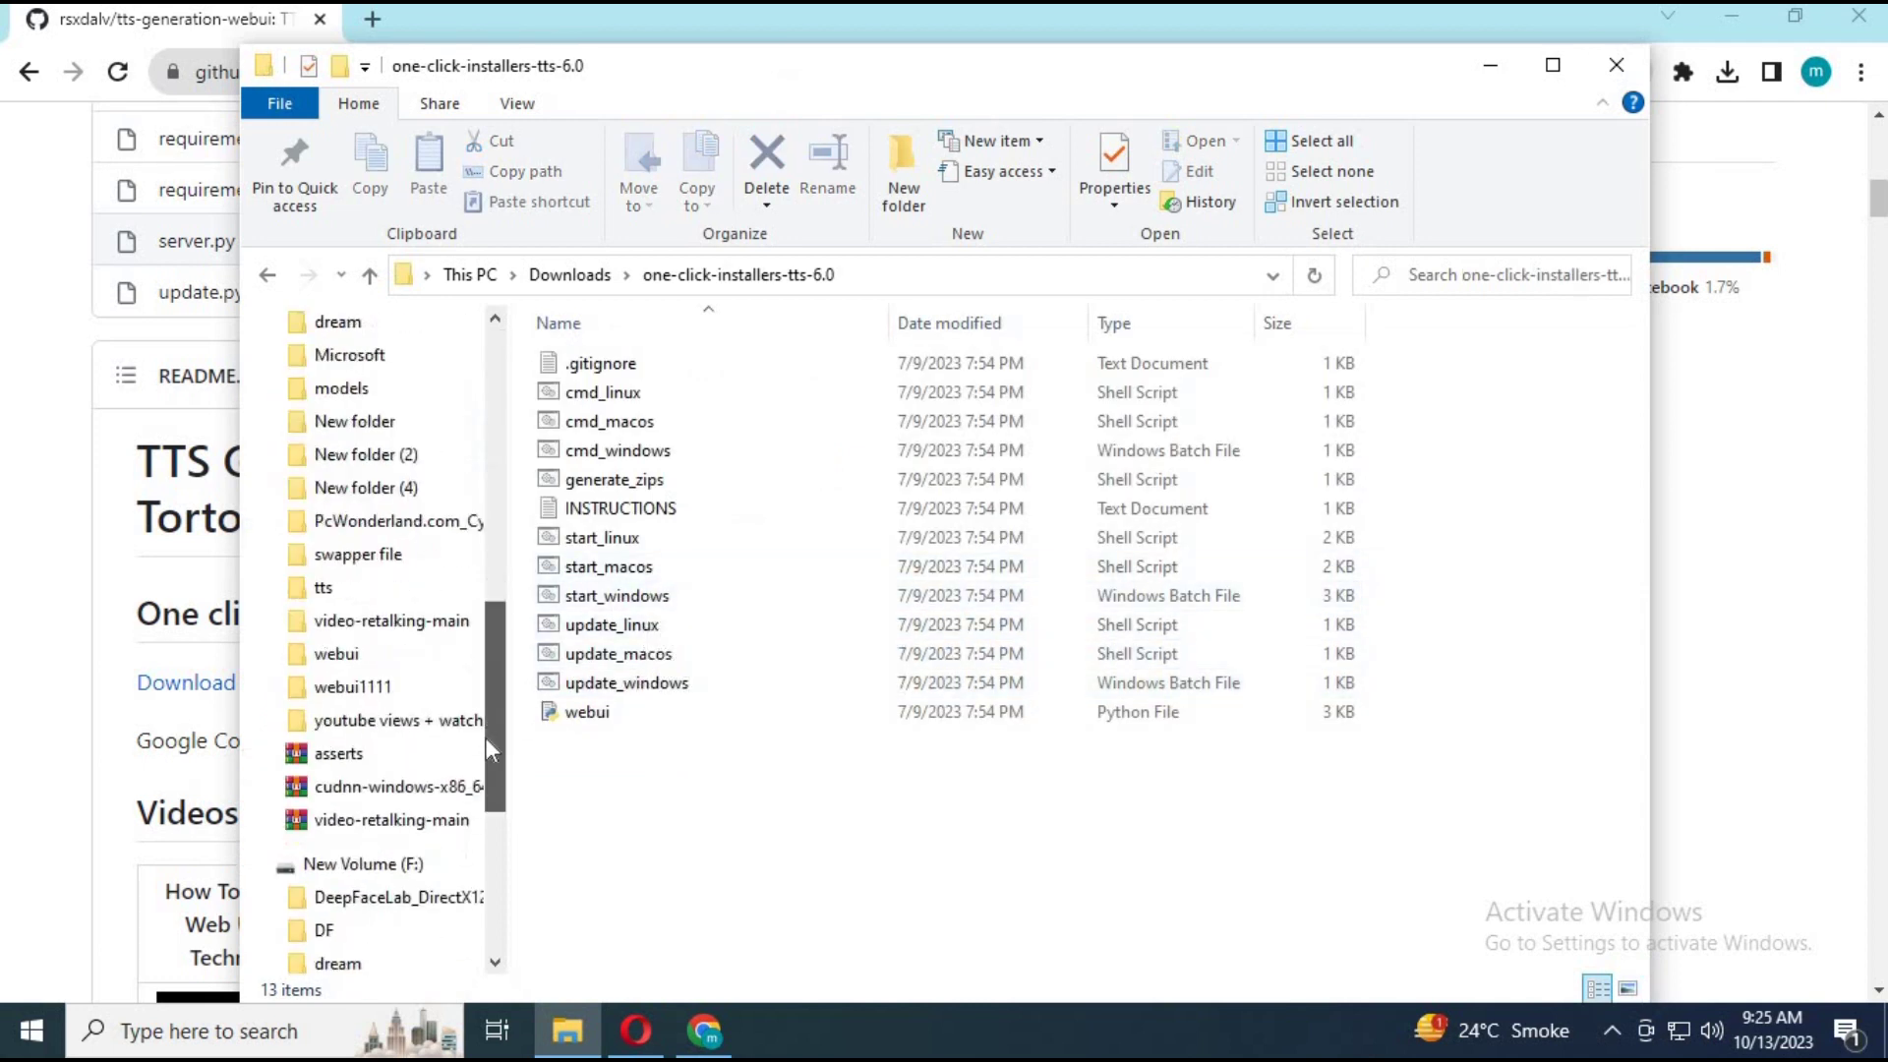
# Step: Run start_windows from the one-click-installers-tts-6.0 folder on D:\tts
pyautogui.click(342, 591)
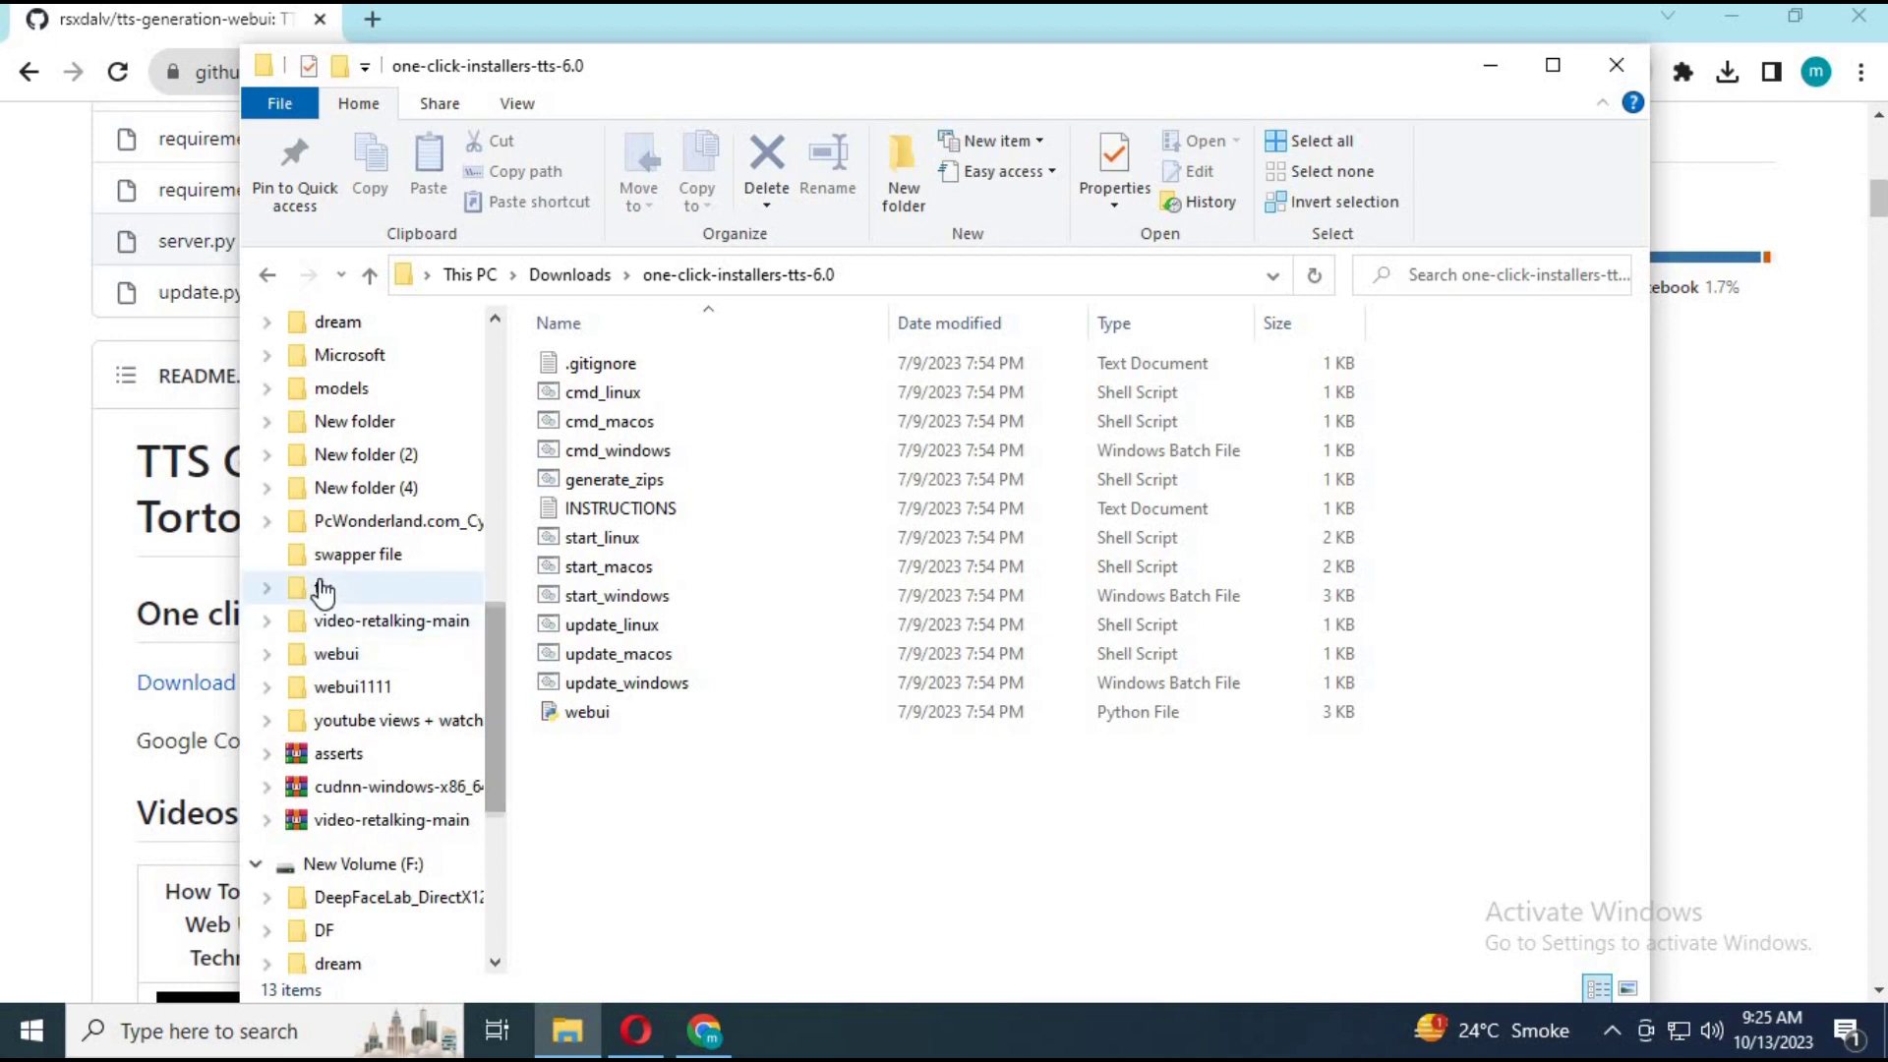
pyautogui.doubleClick(641, 365)
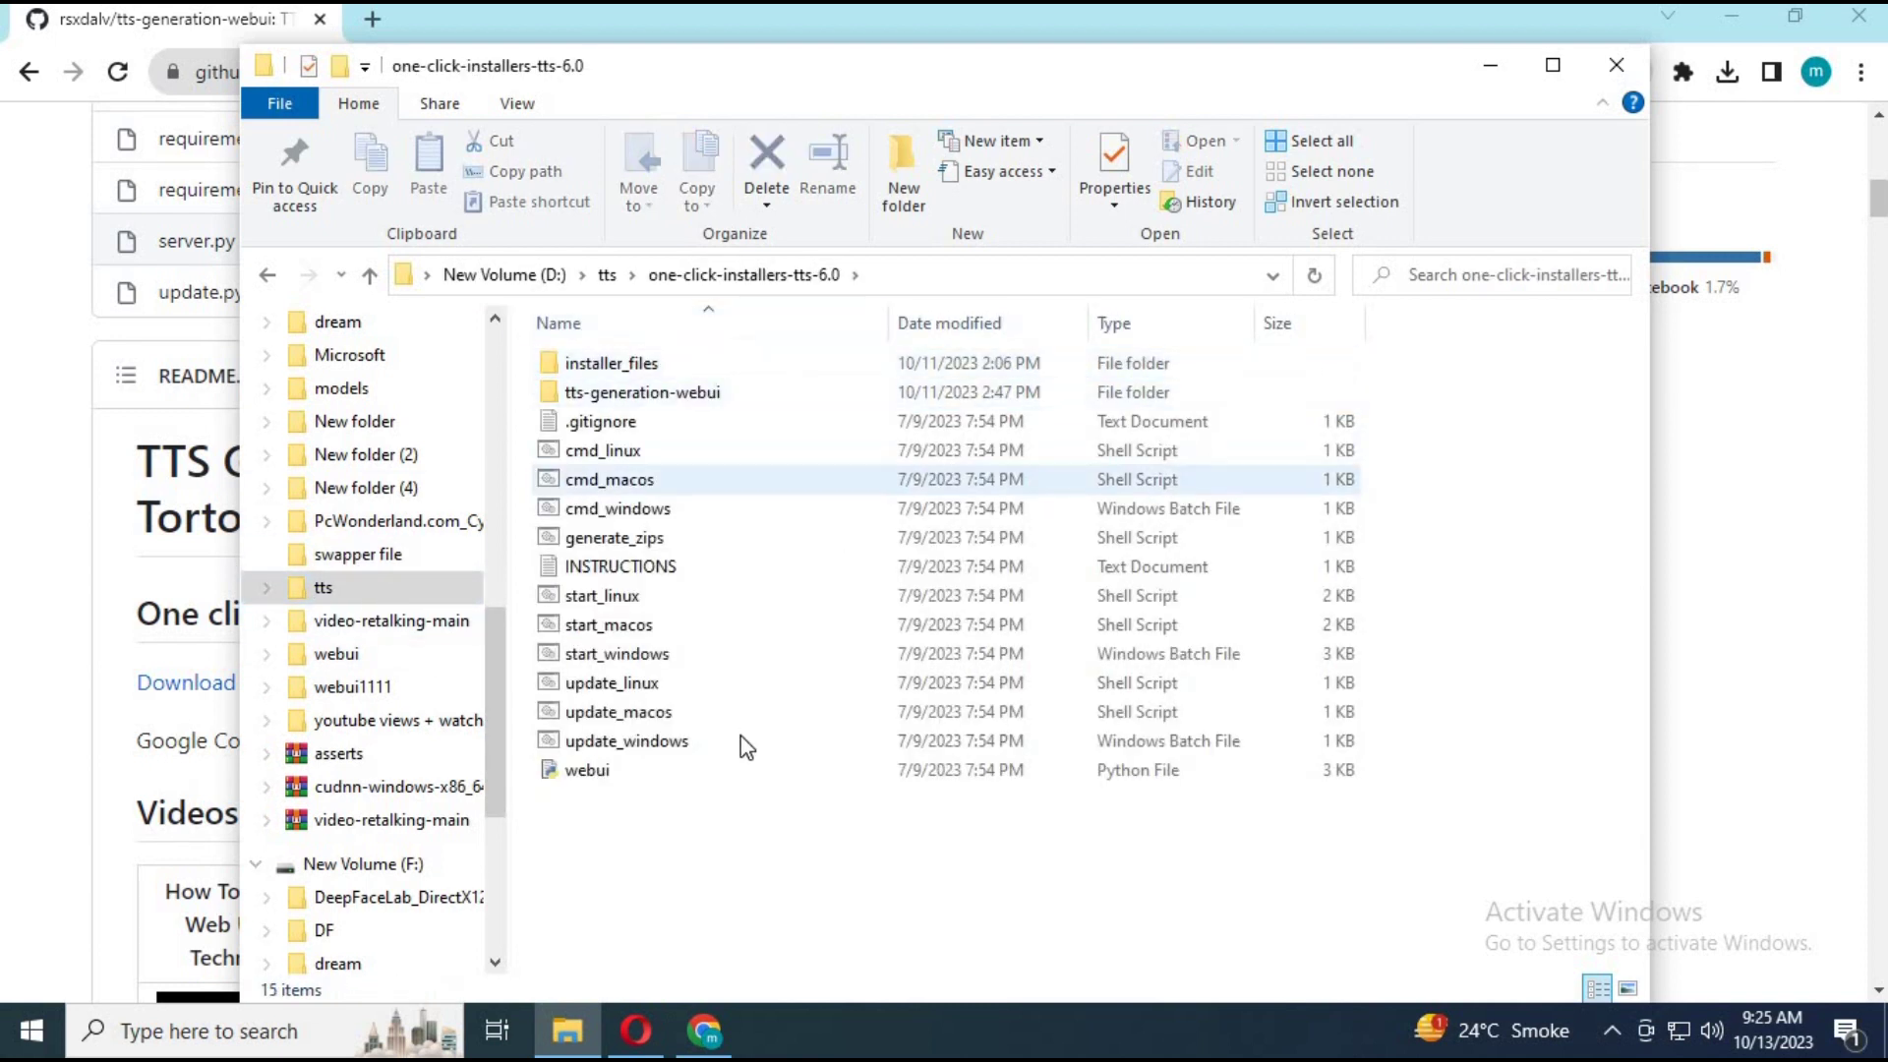
pyautogui.doubleClick(665, 658)
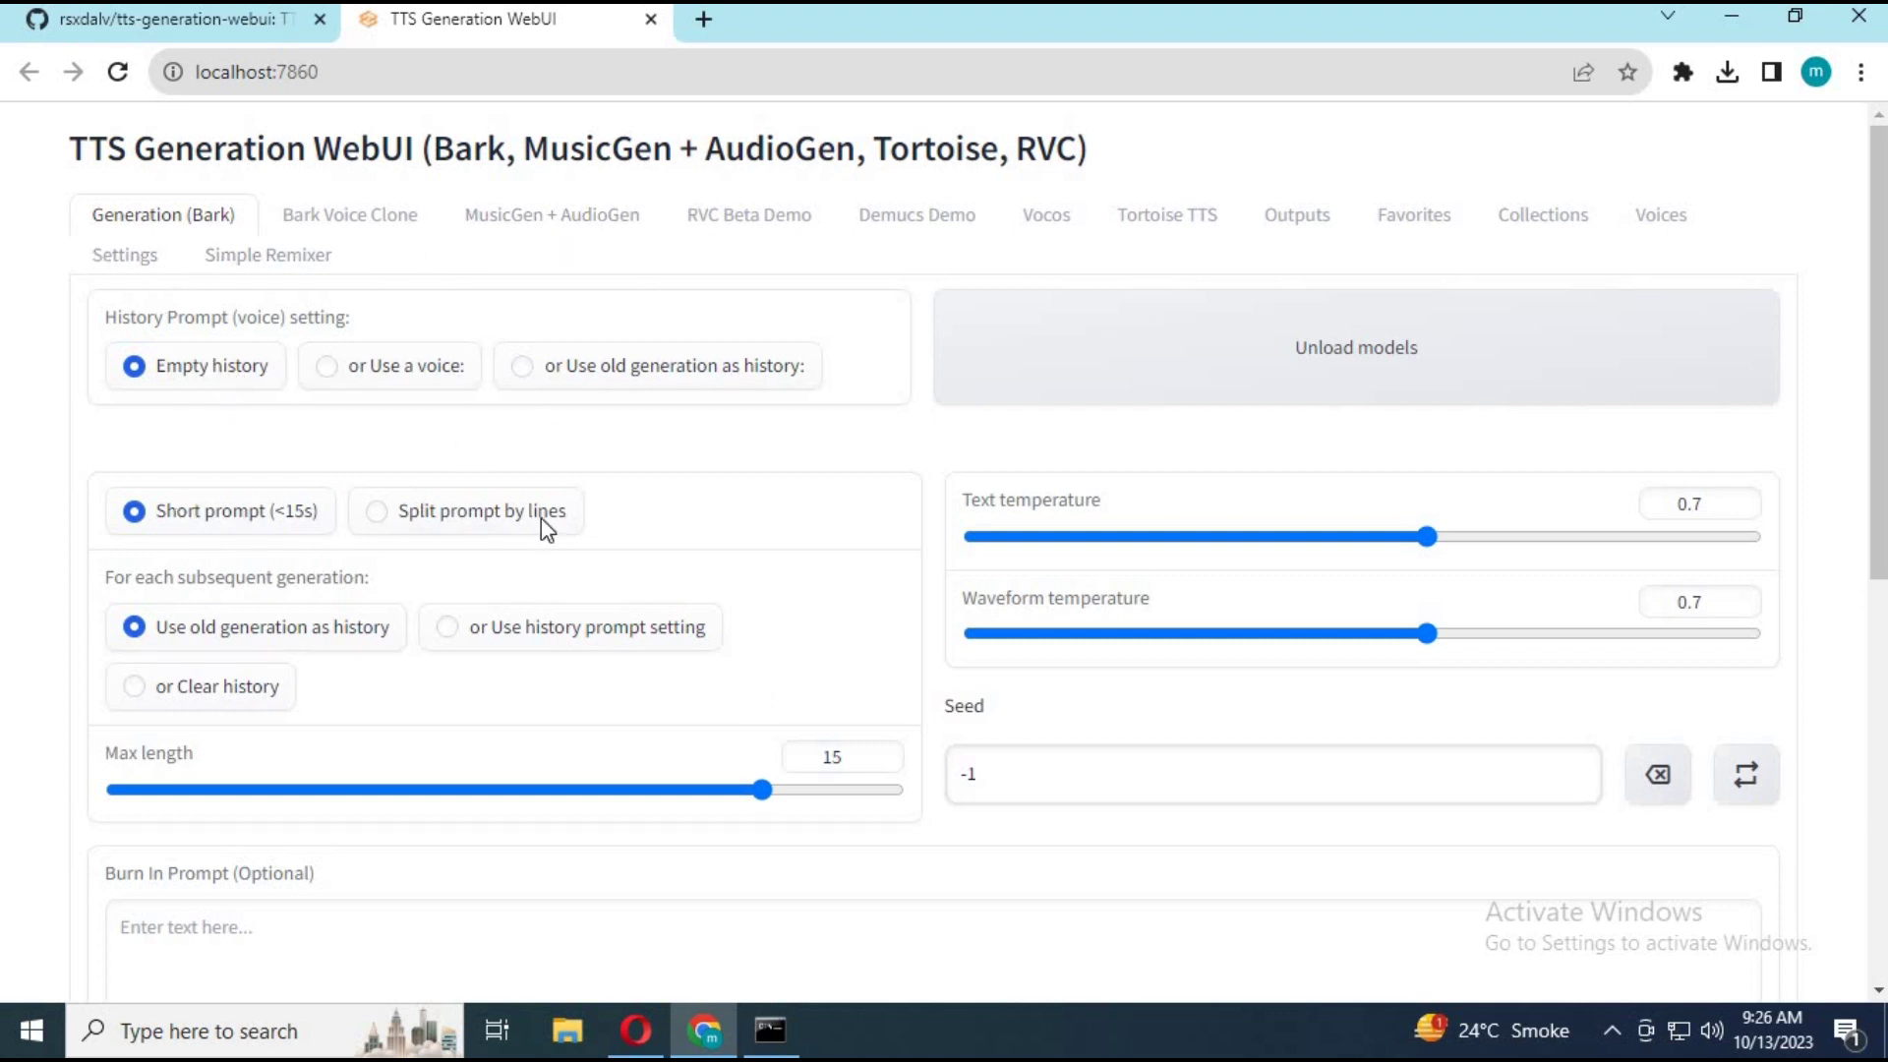
# Step: Visit the Bark Voice Clone page and cancel the input-audio upload picker
pyautogui.click(345, 224)
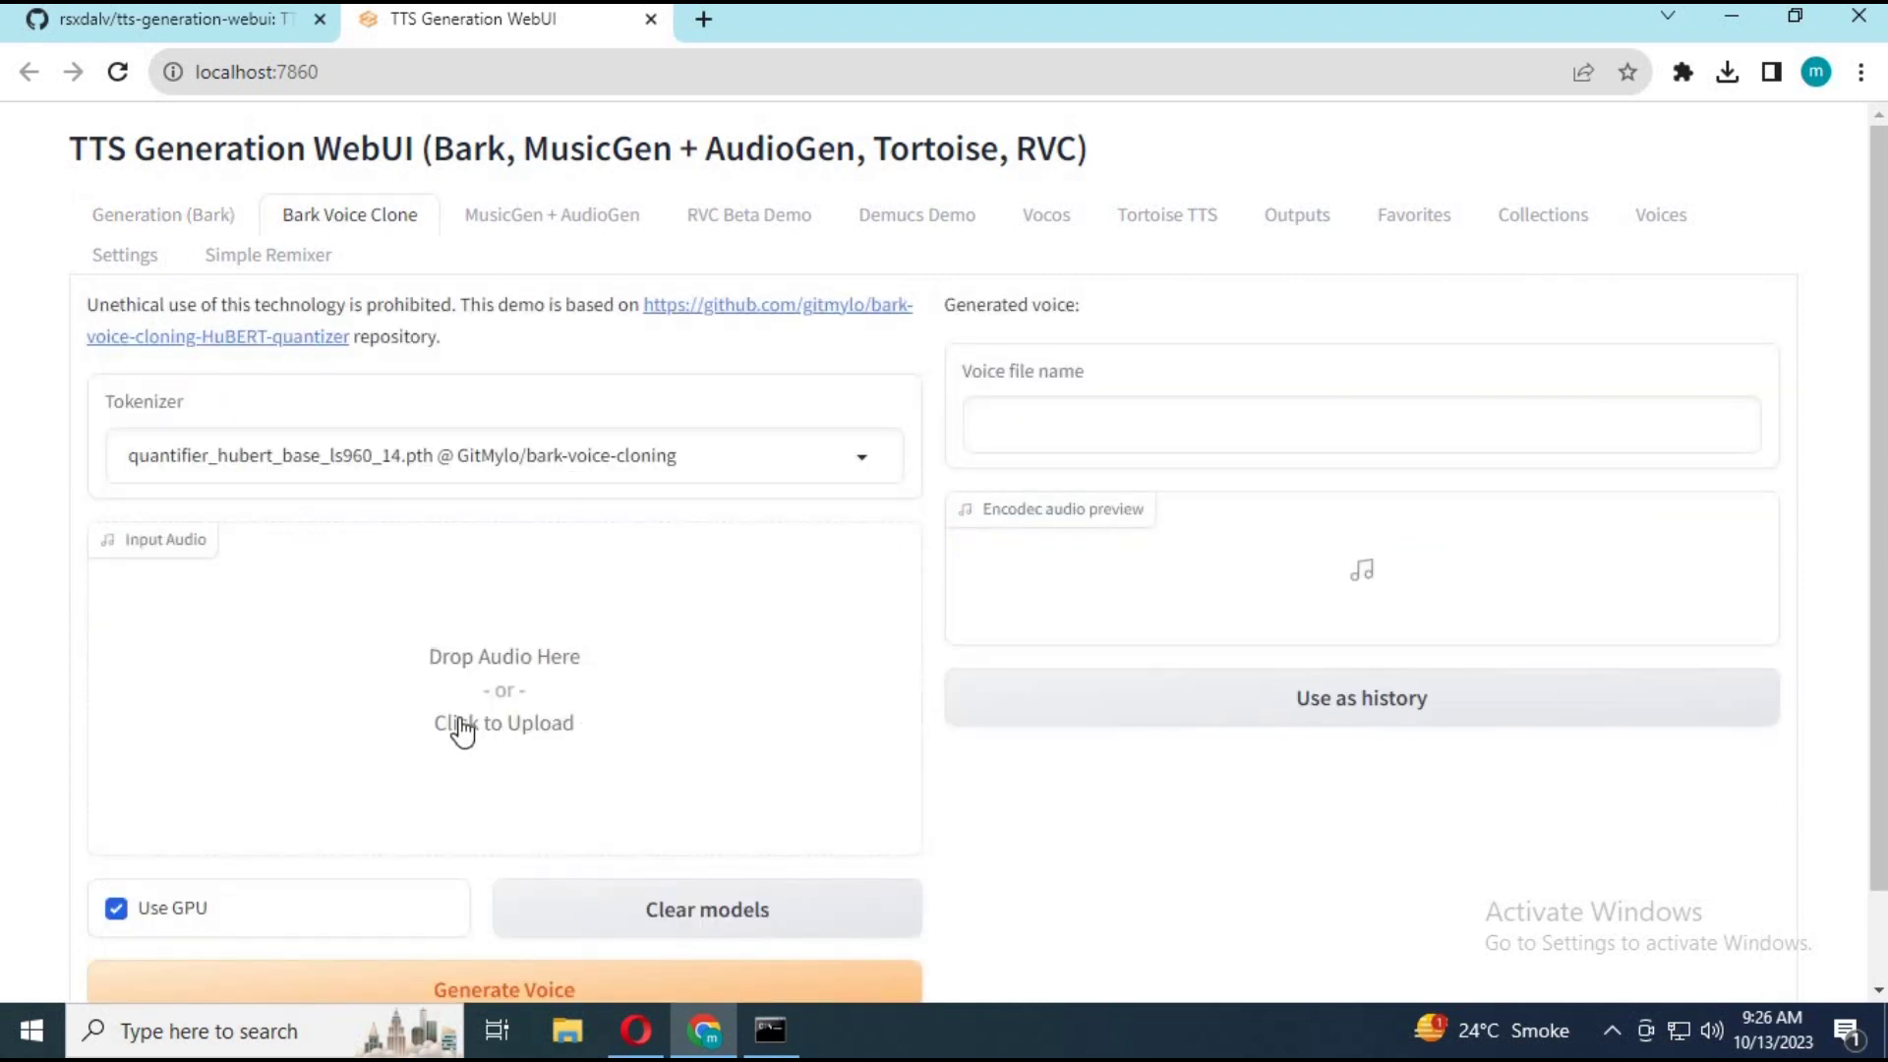
pyautogui.click(502, 613)
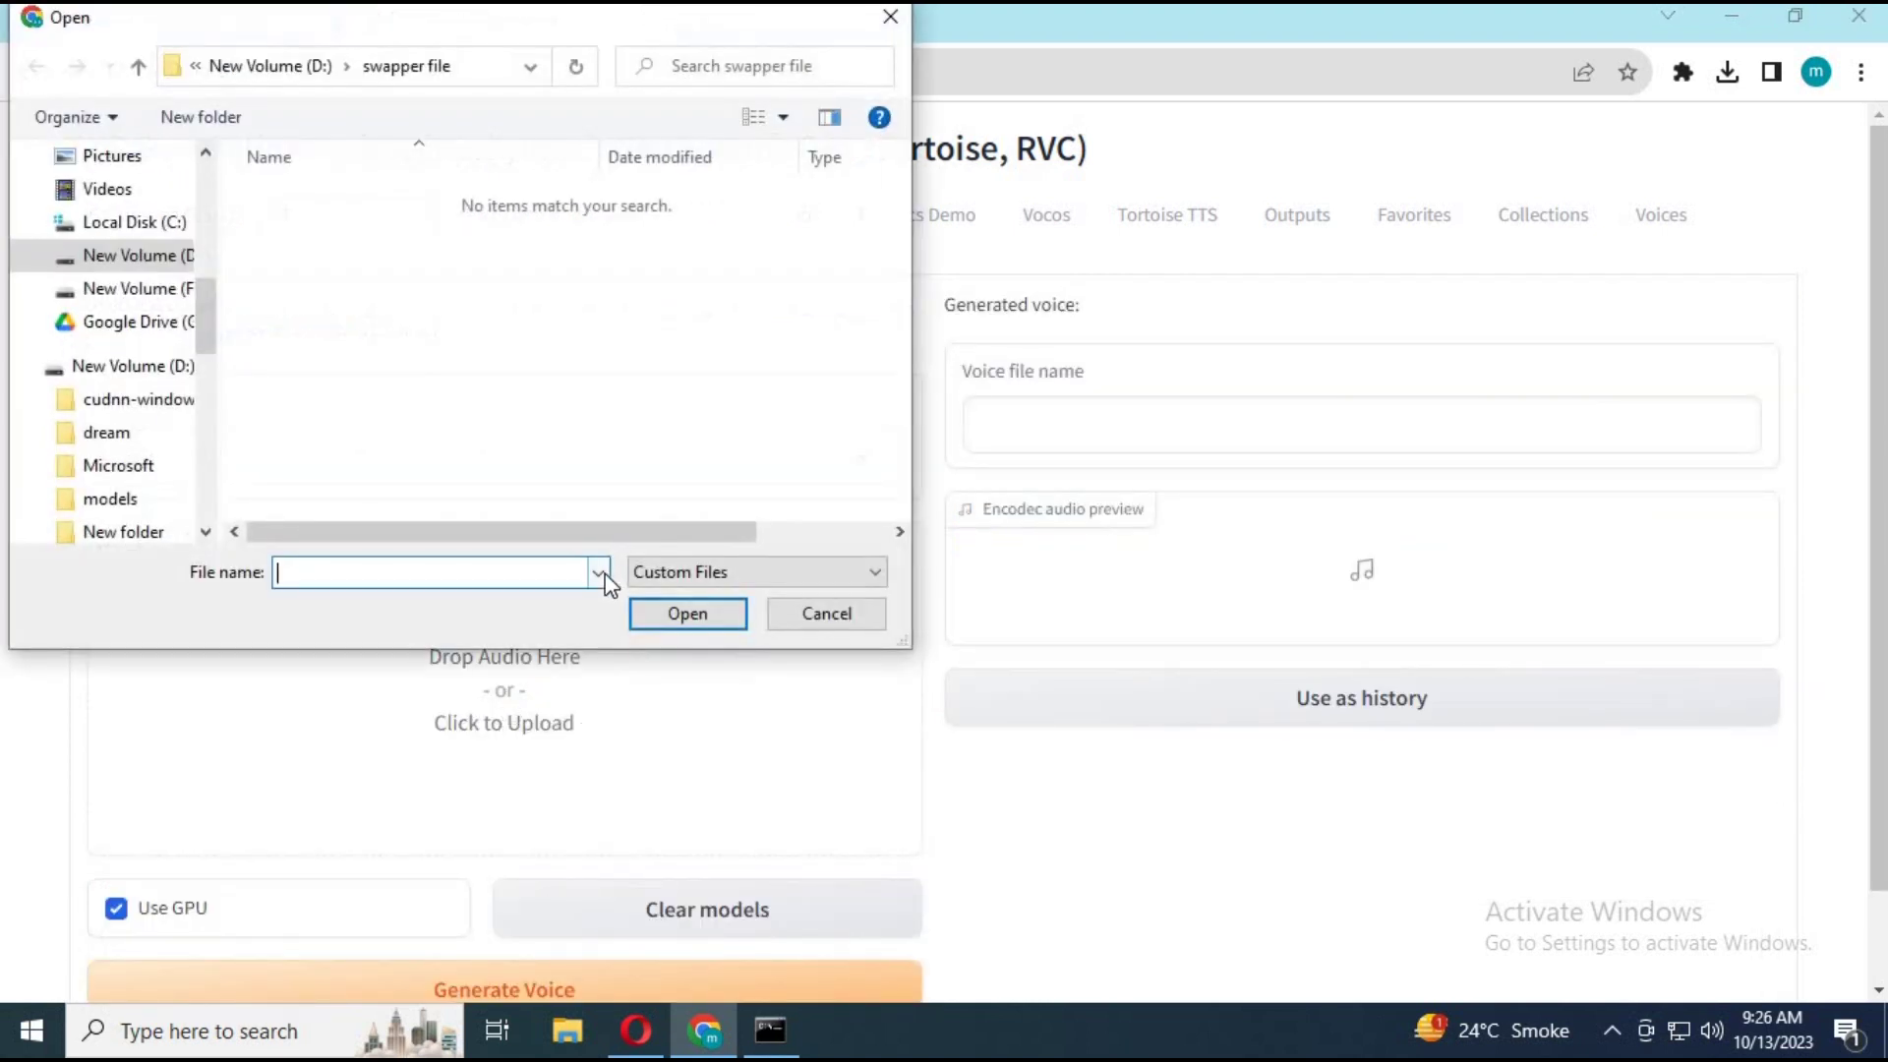
pyautogui.click(797, 615)
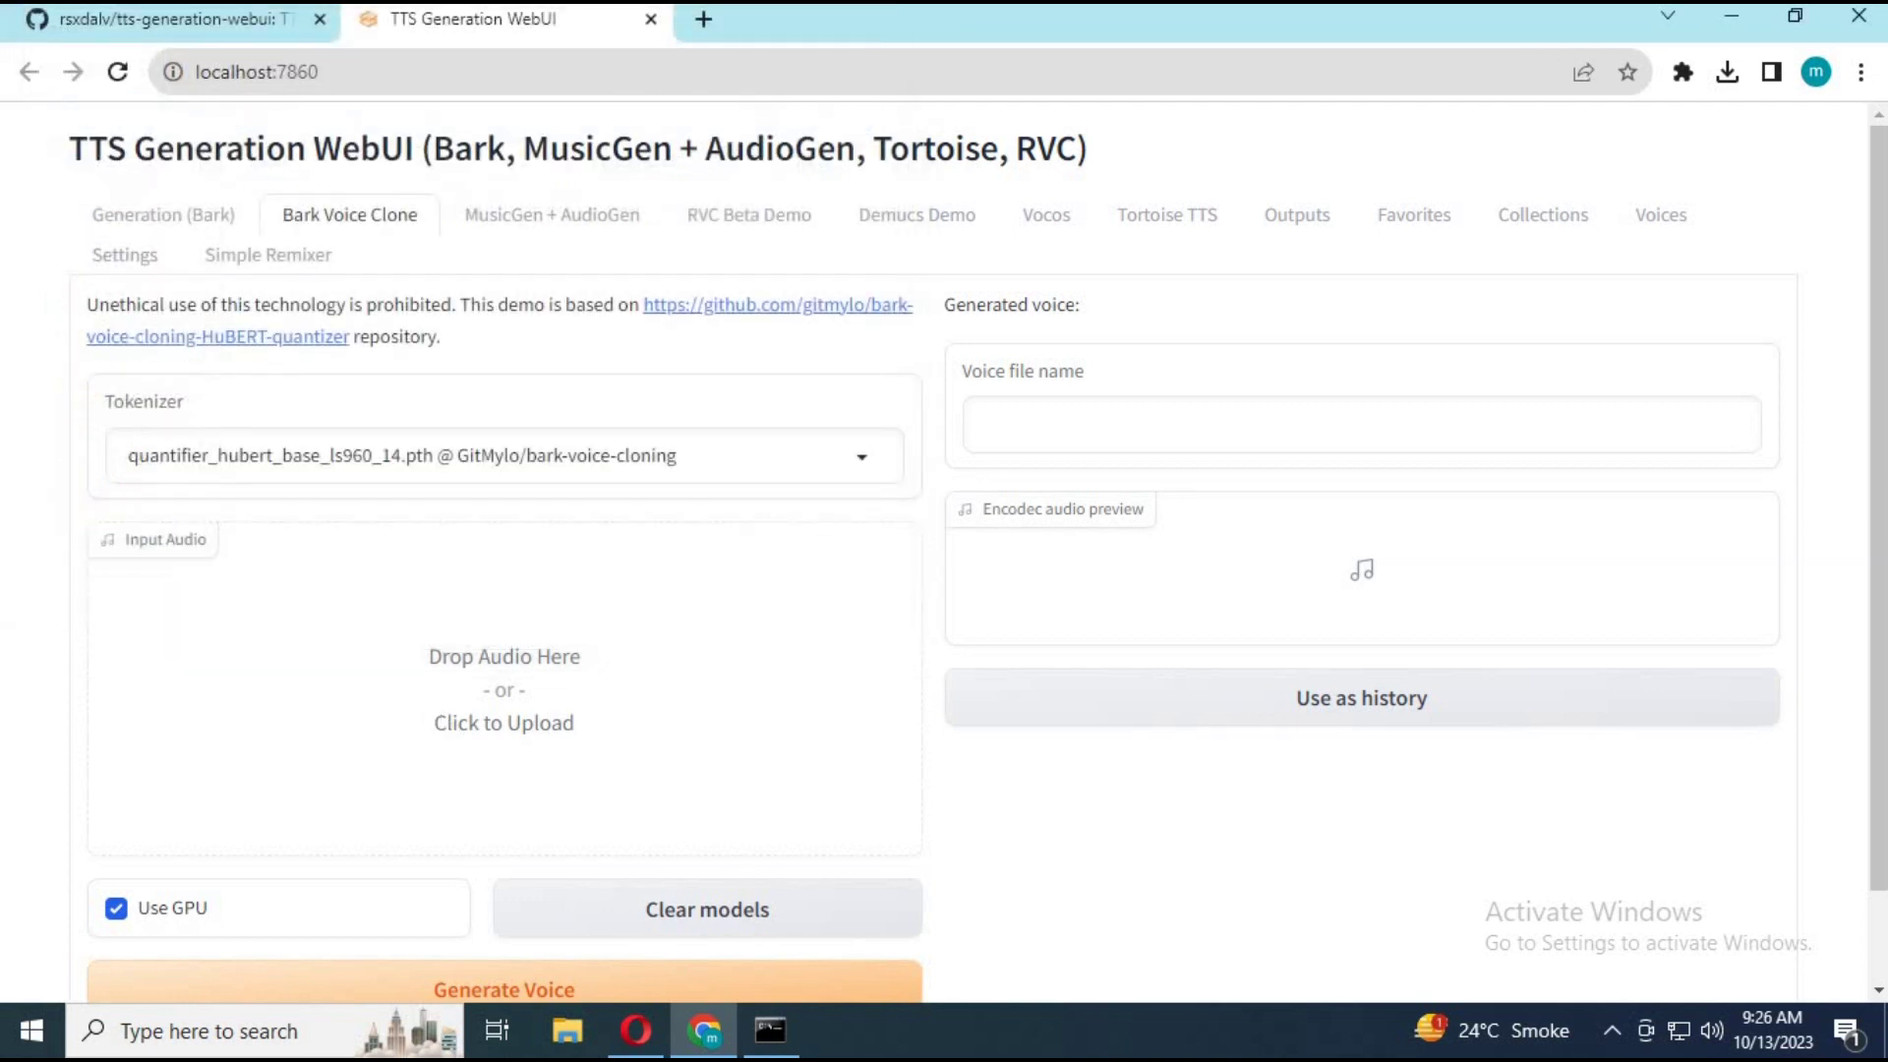
pyautogui.scroll(-1, 281, 762)
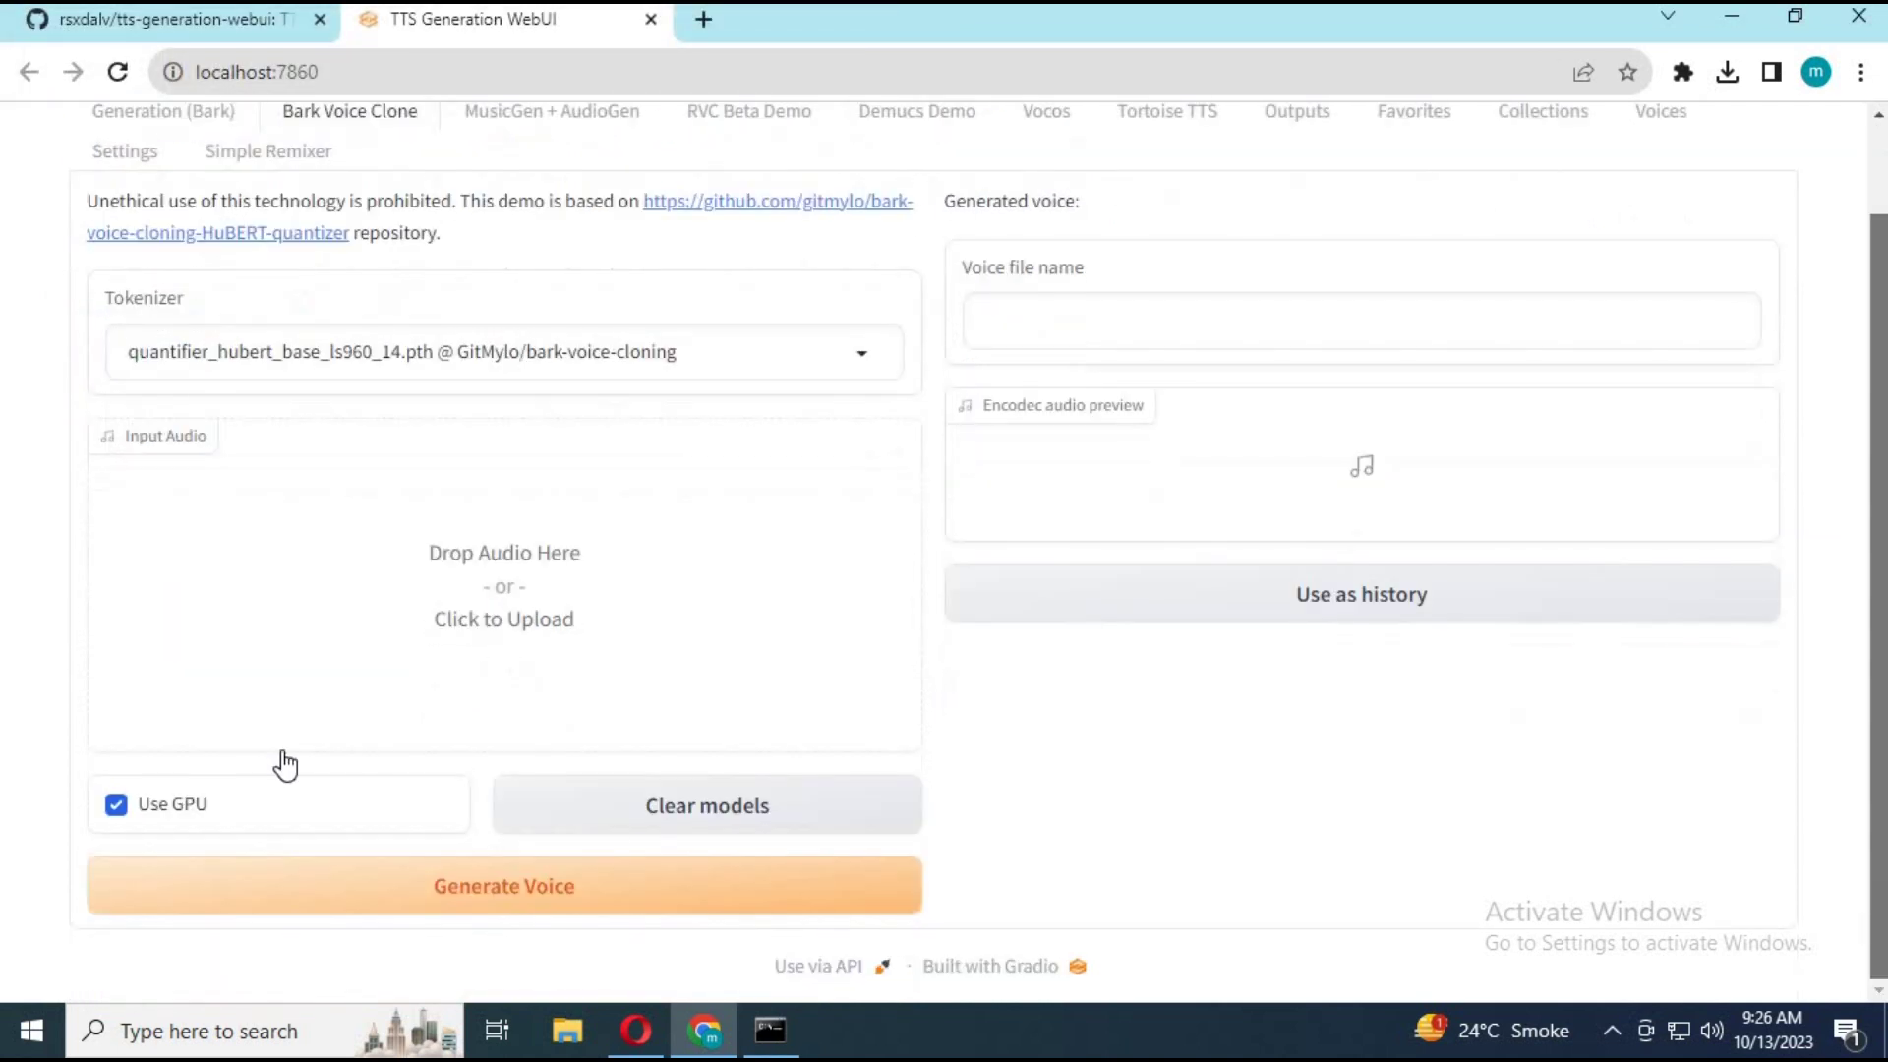
pyautogui.click(139, 824)
# Step: Disable Use GPU for voice cloning and go back to the Bark generation page
pyautogui.click(172, 829)
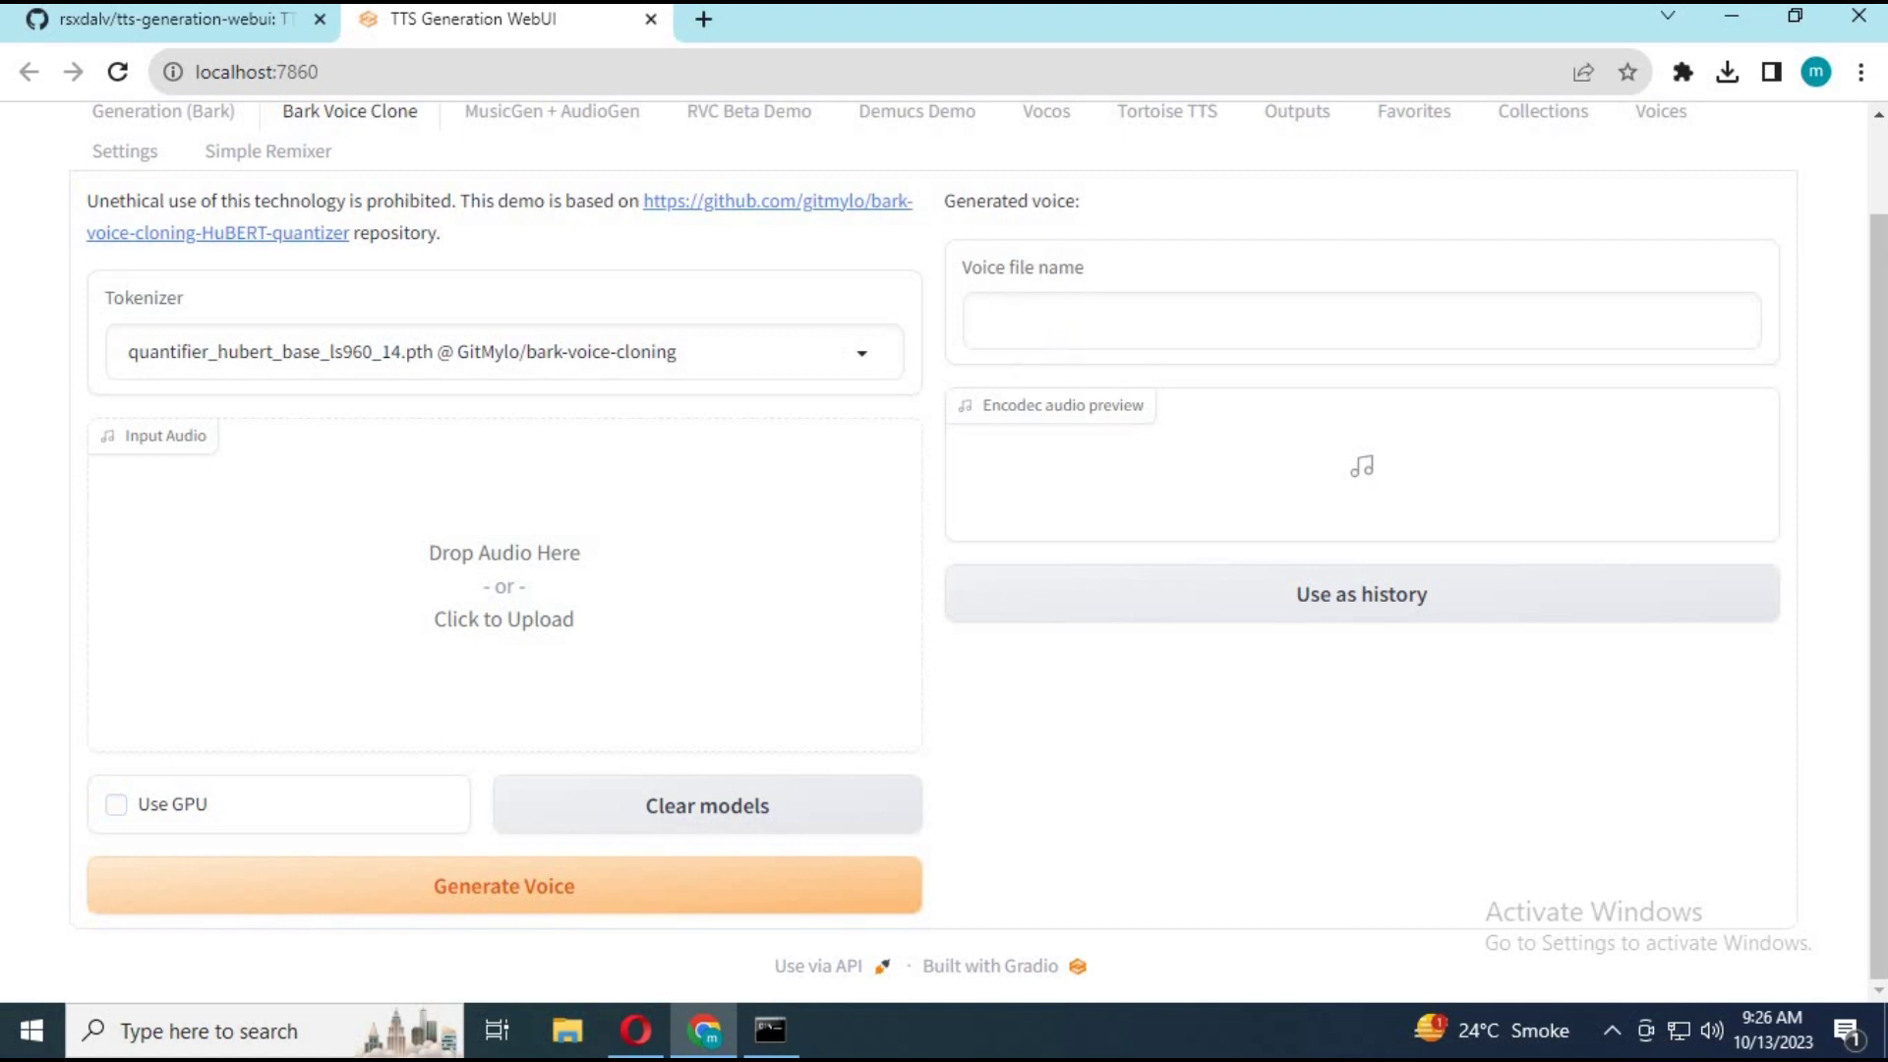
pyautogui.click(1372, 620)
pyautogui.click(149, 113)
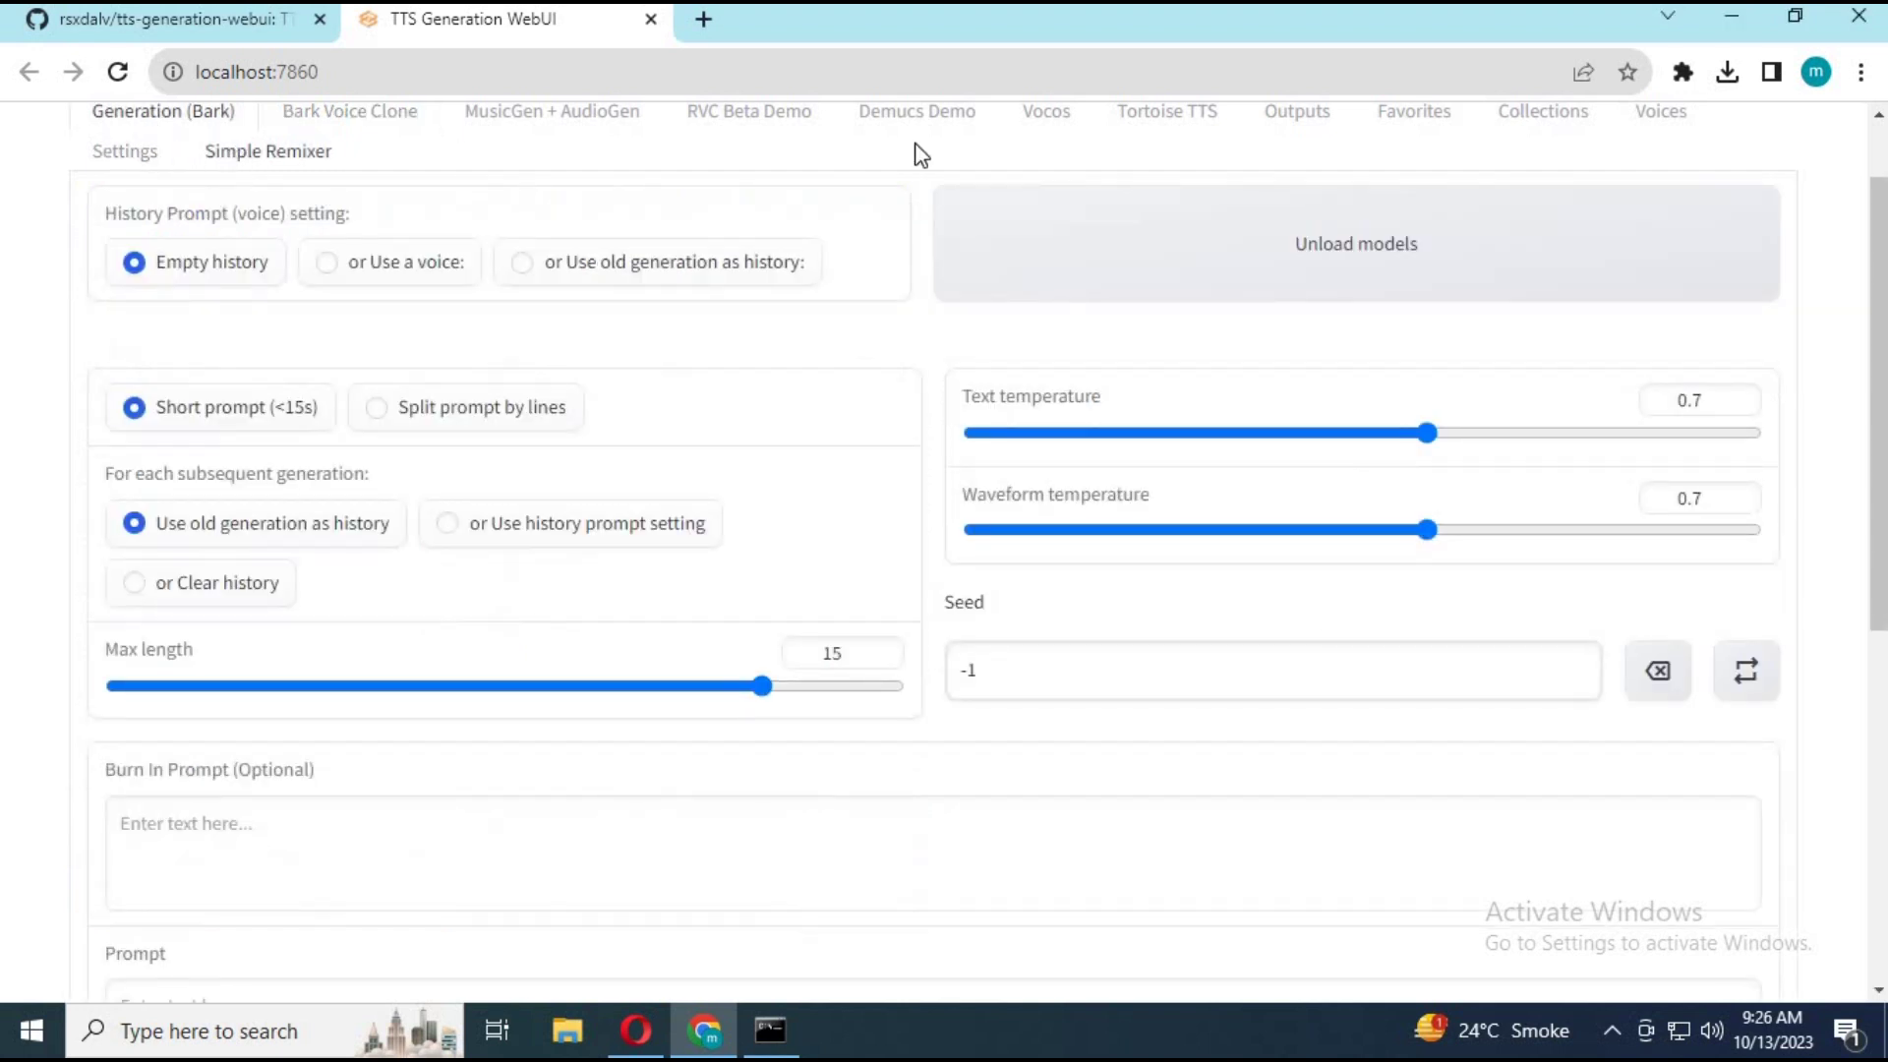
# Step: Select the favorited 2023-10-11_15-30-36 semantic voice and voice_from_audio_ebb454e7 audio voice, using old generation as history
pyautogui.click(523, 266)
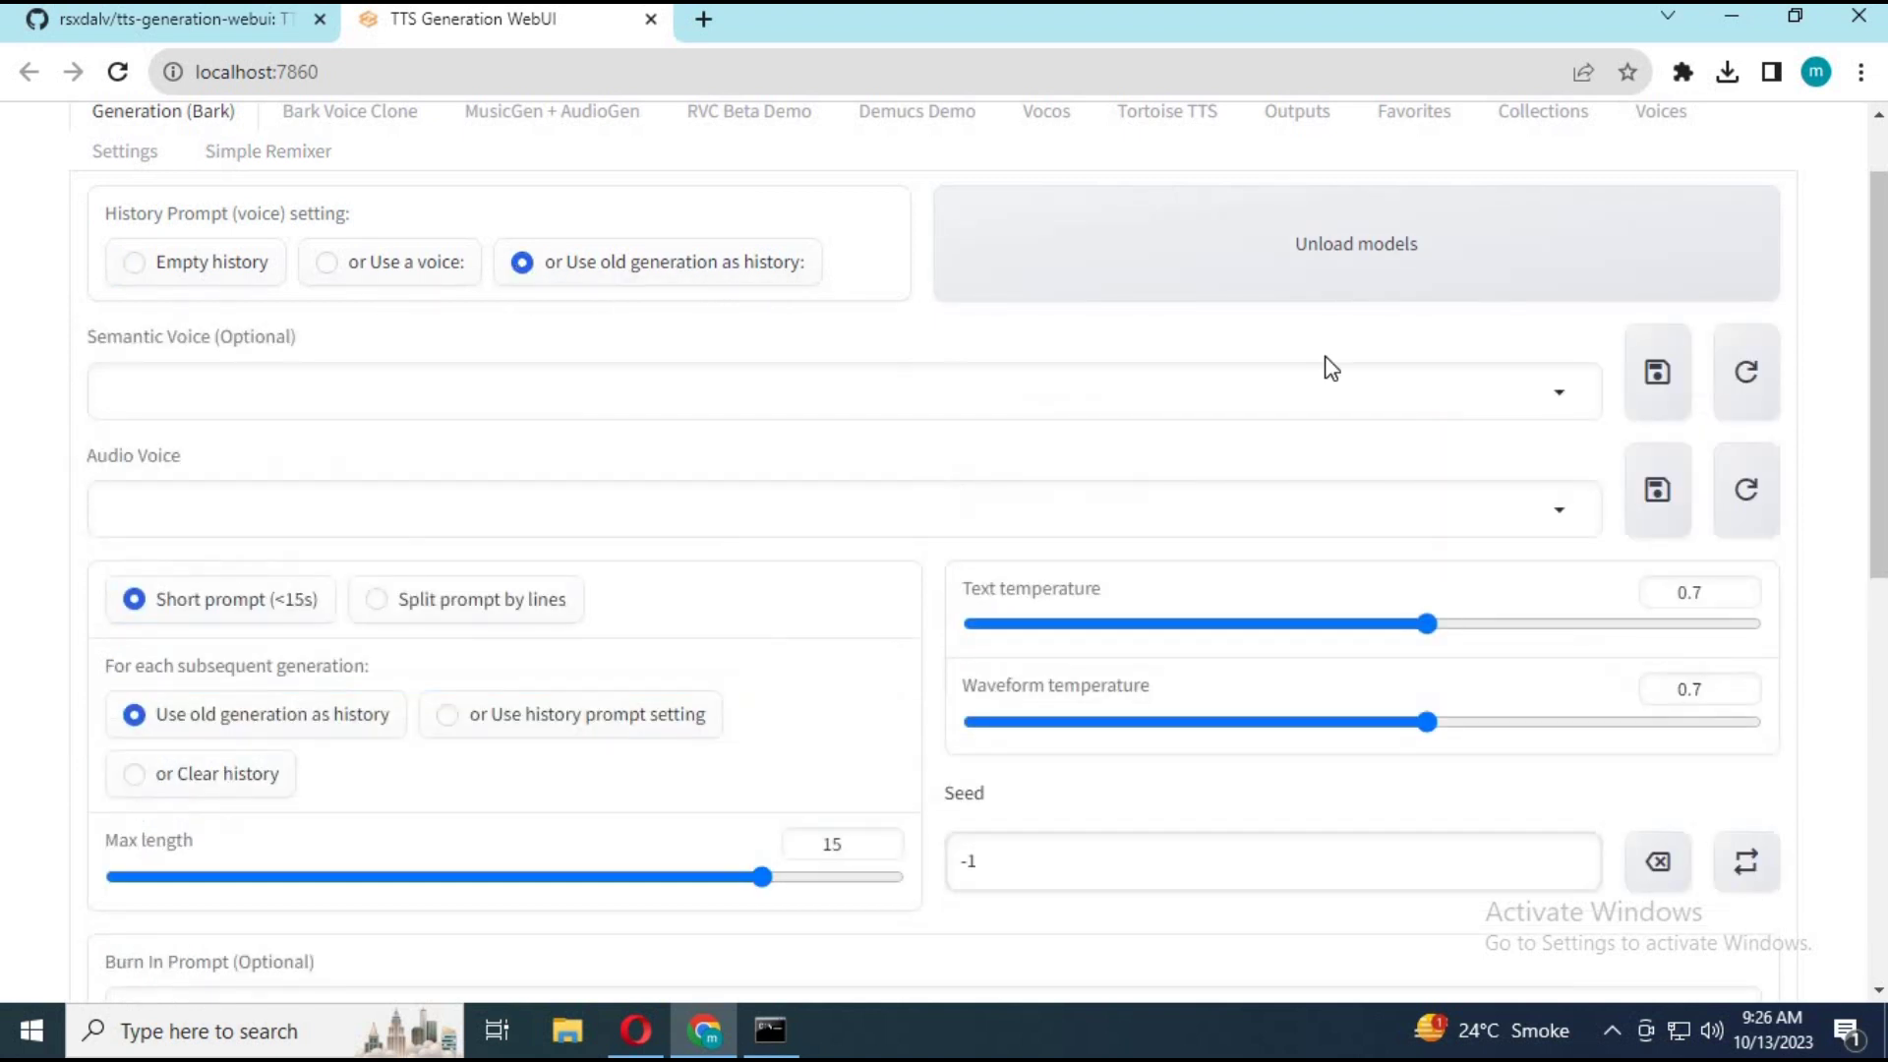
pyautogui.click(1333, 382)
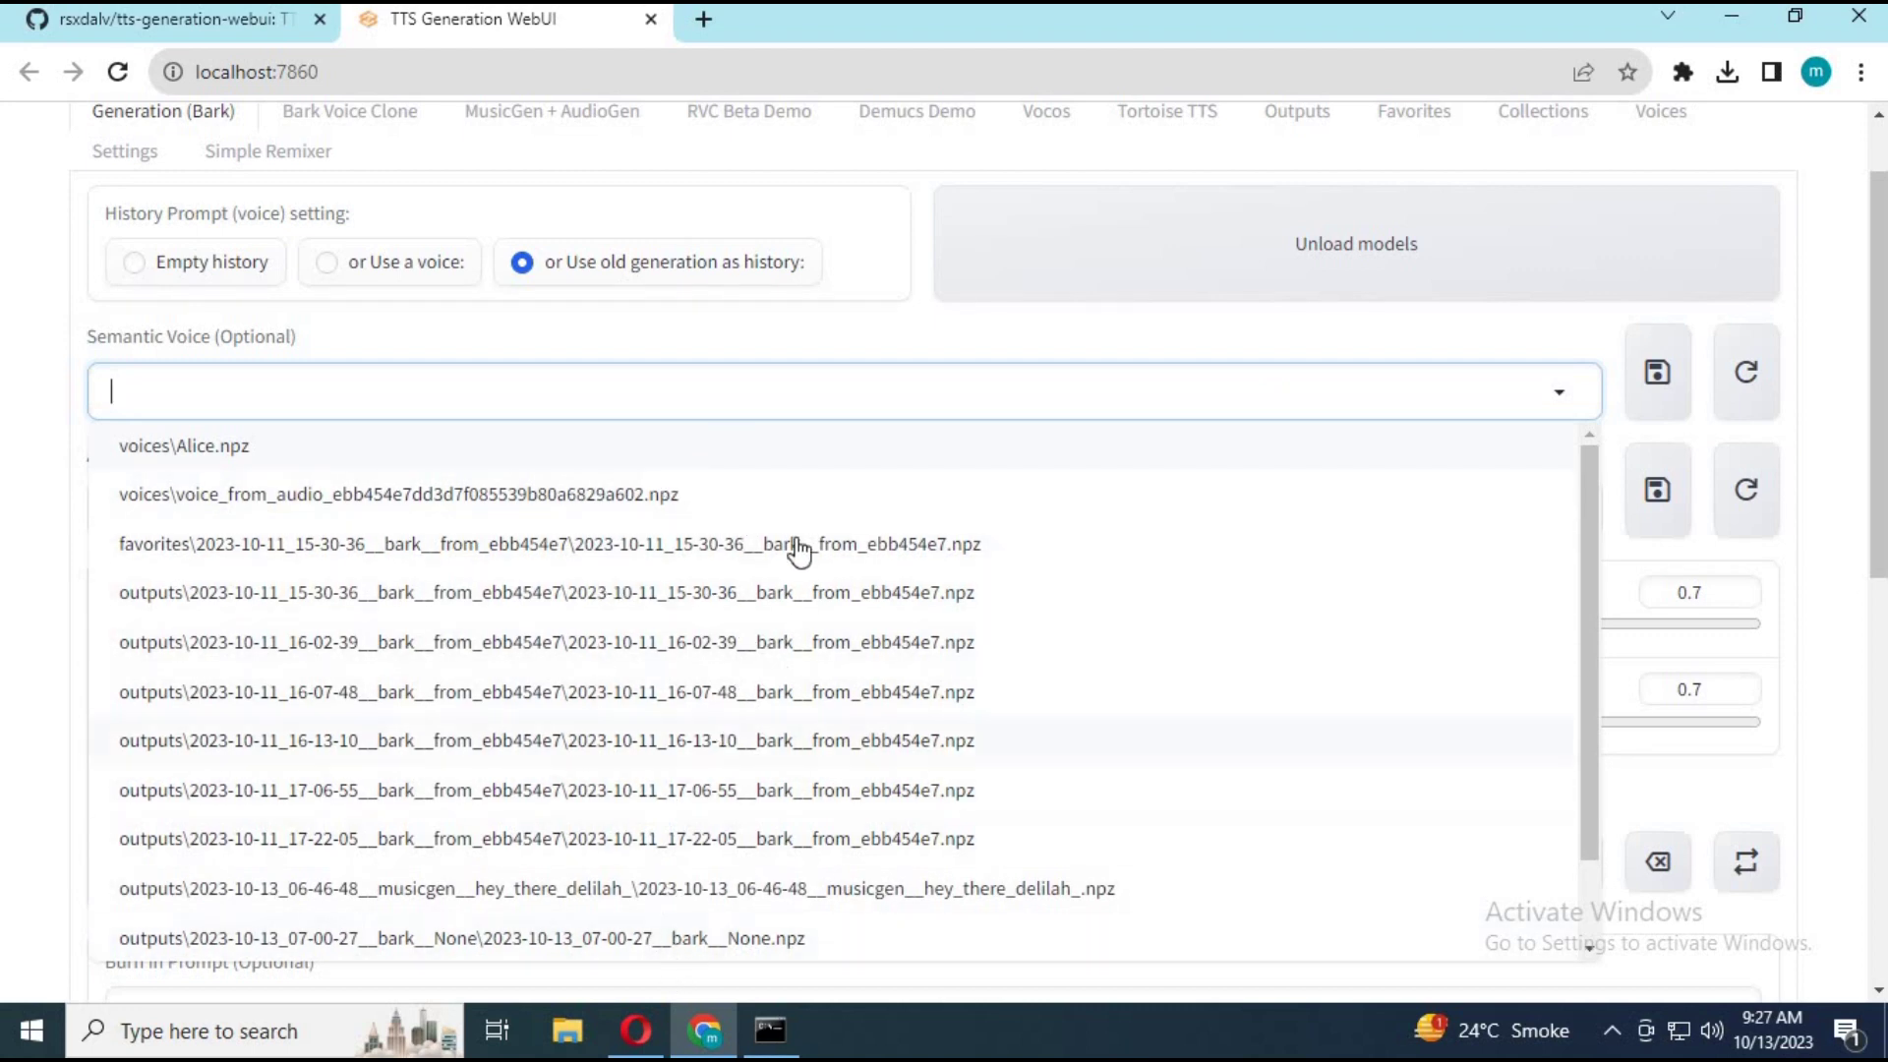
pyautogui.click(616, 546)
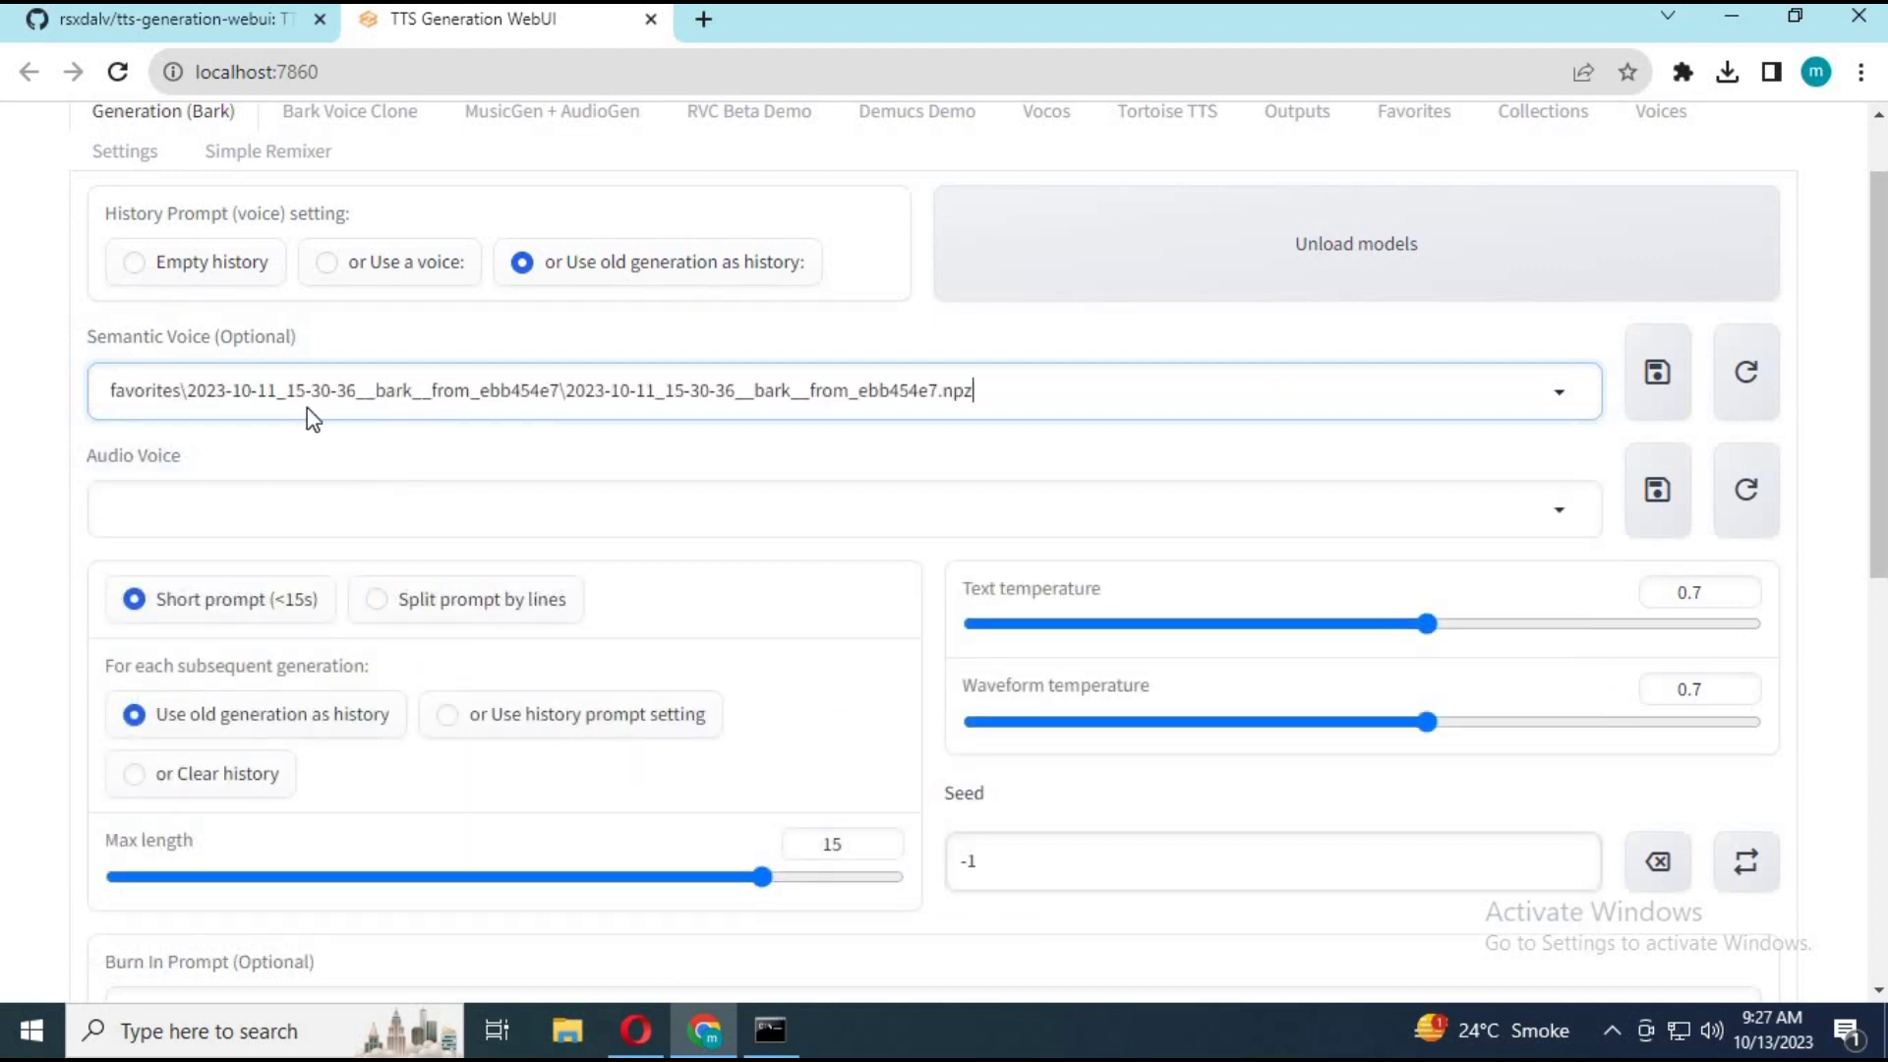
pyautogui.click(217, 504)
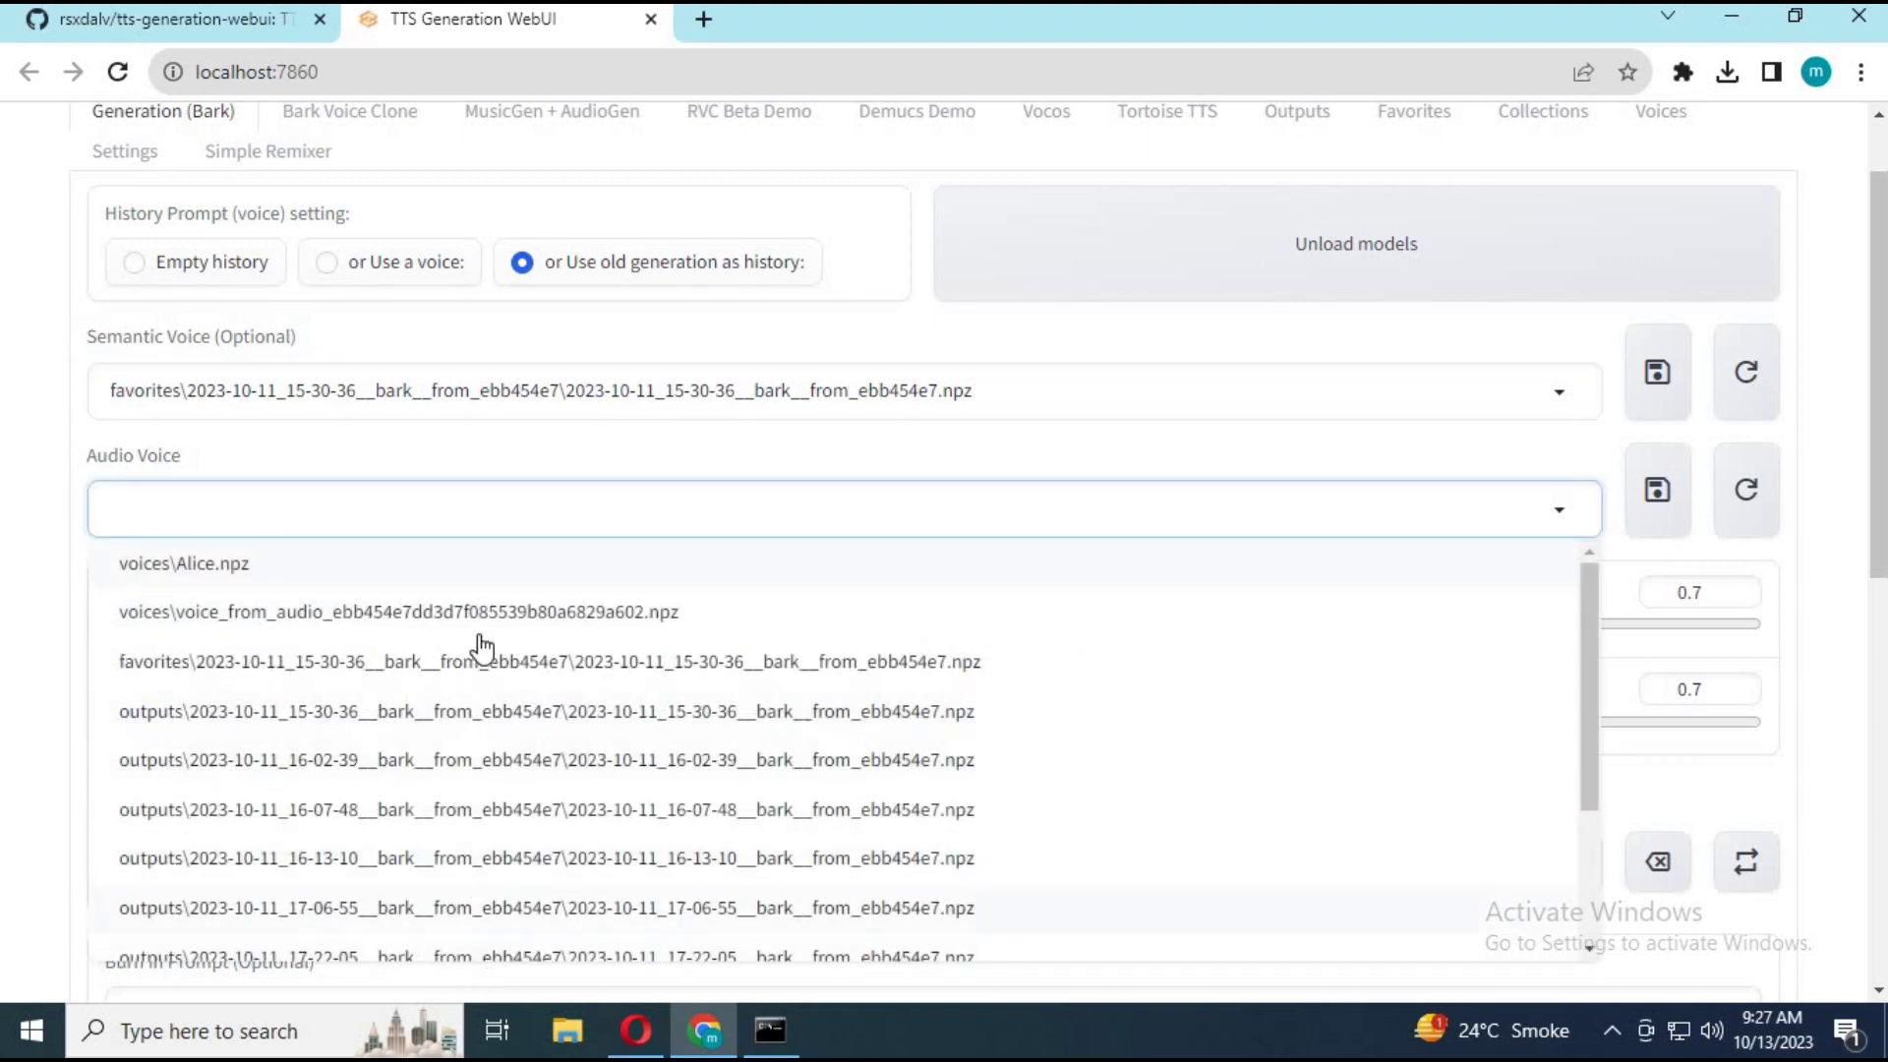
pyautogui.click(558, 617)
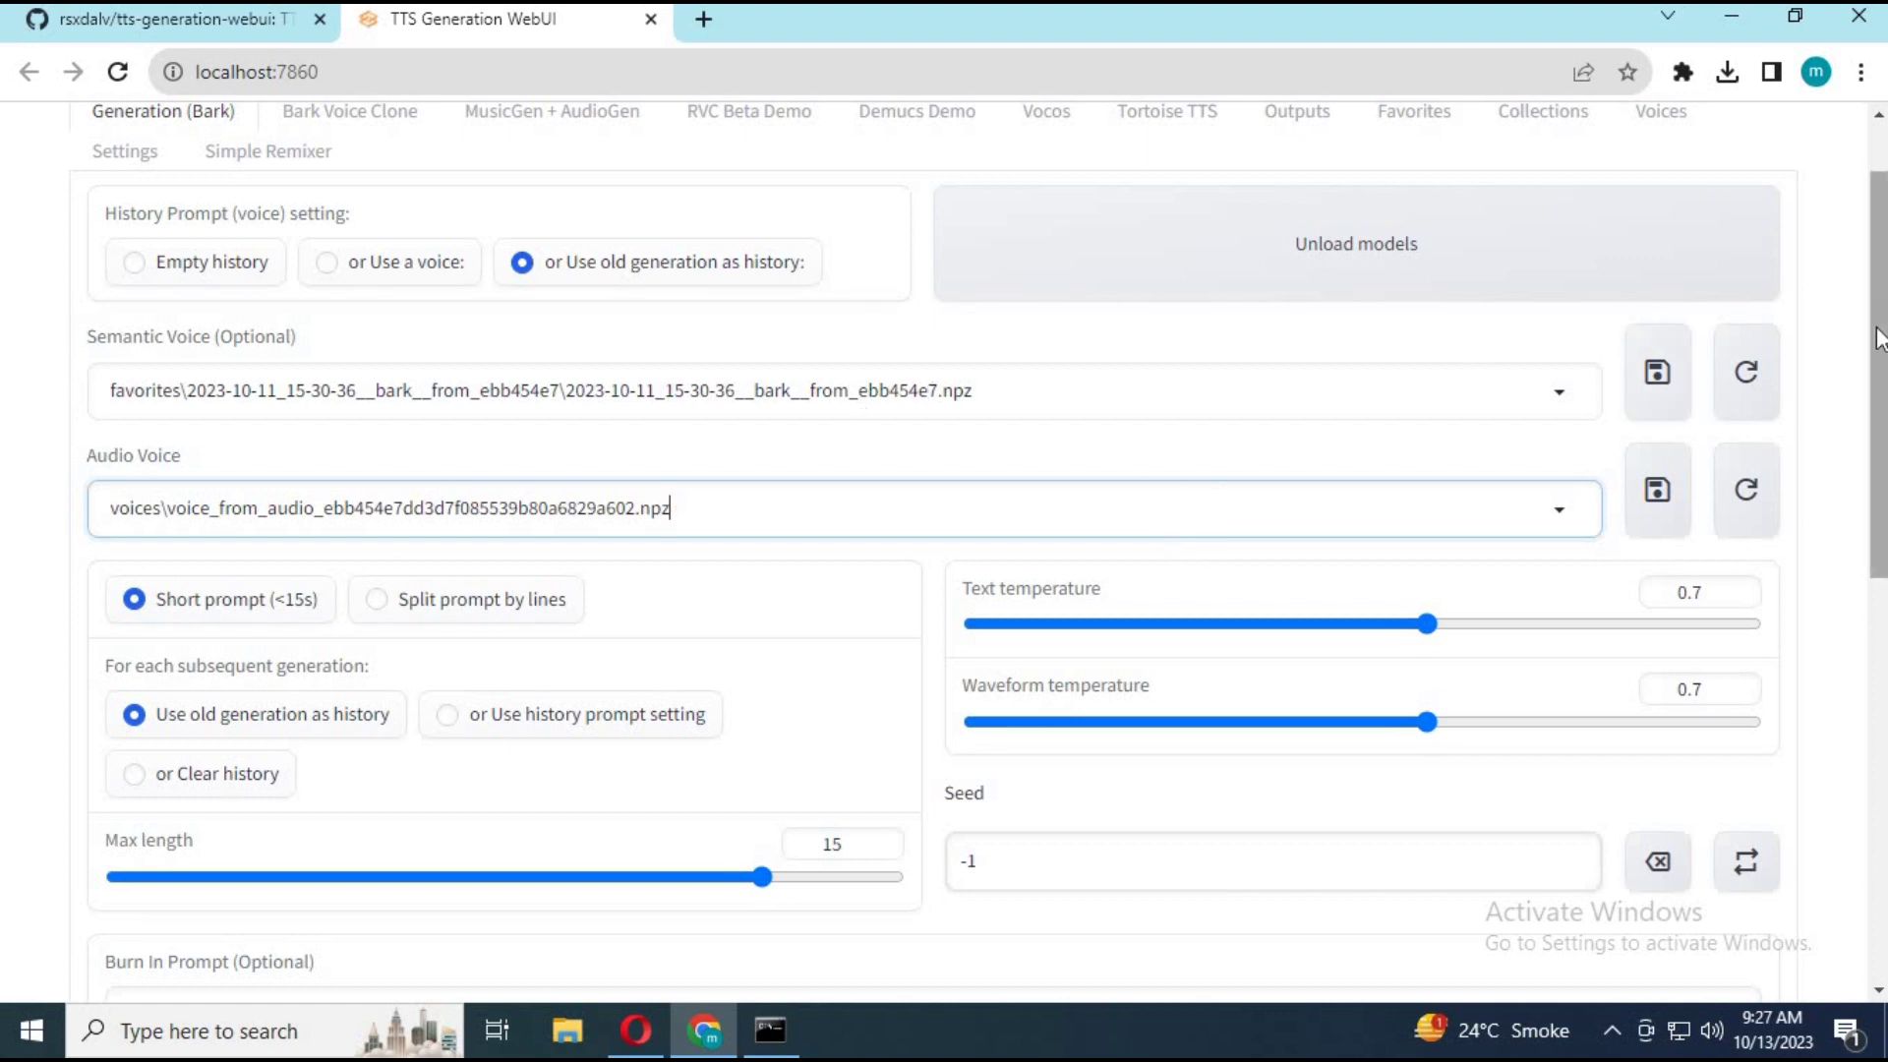
pyautogui.moveTo(1882, 339); pyautogui.dragTo(1881, 462)
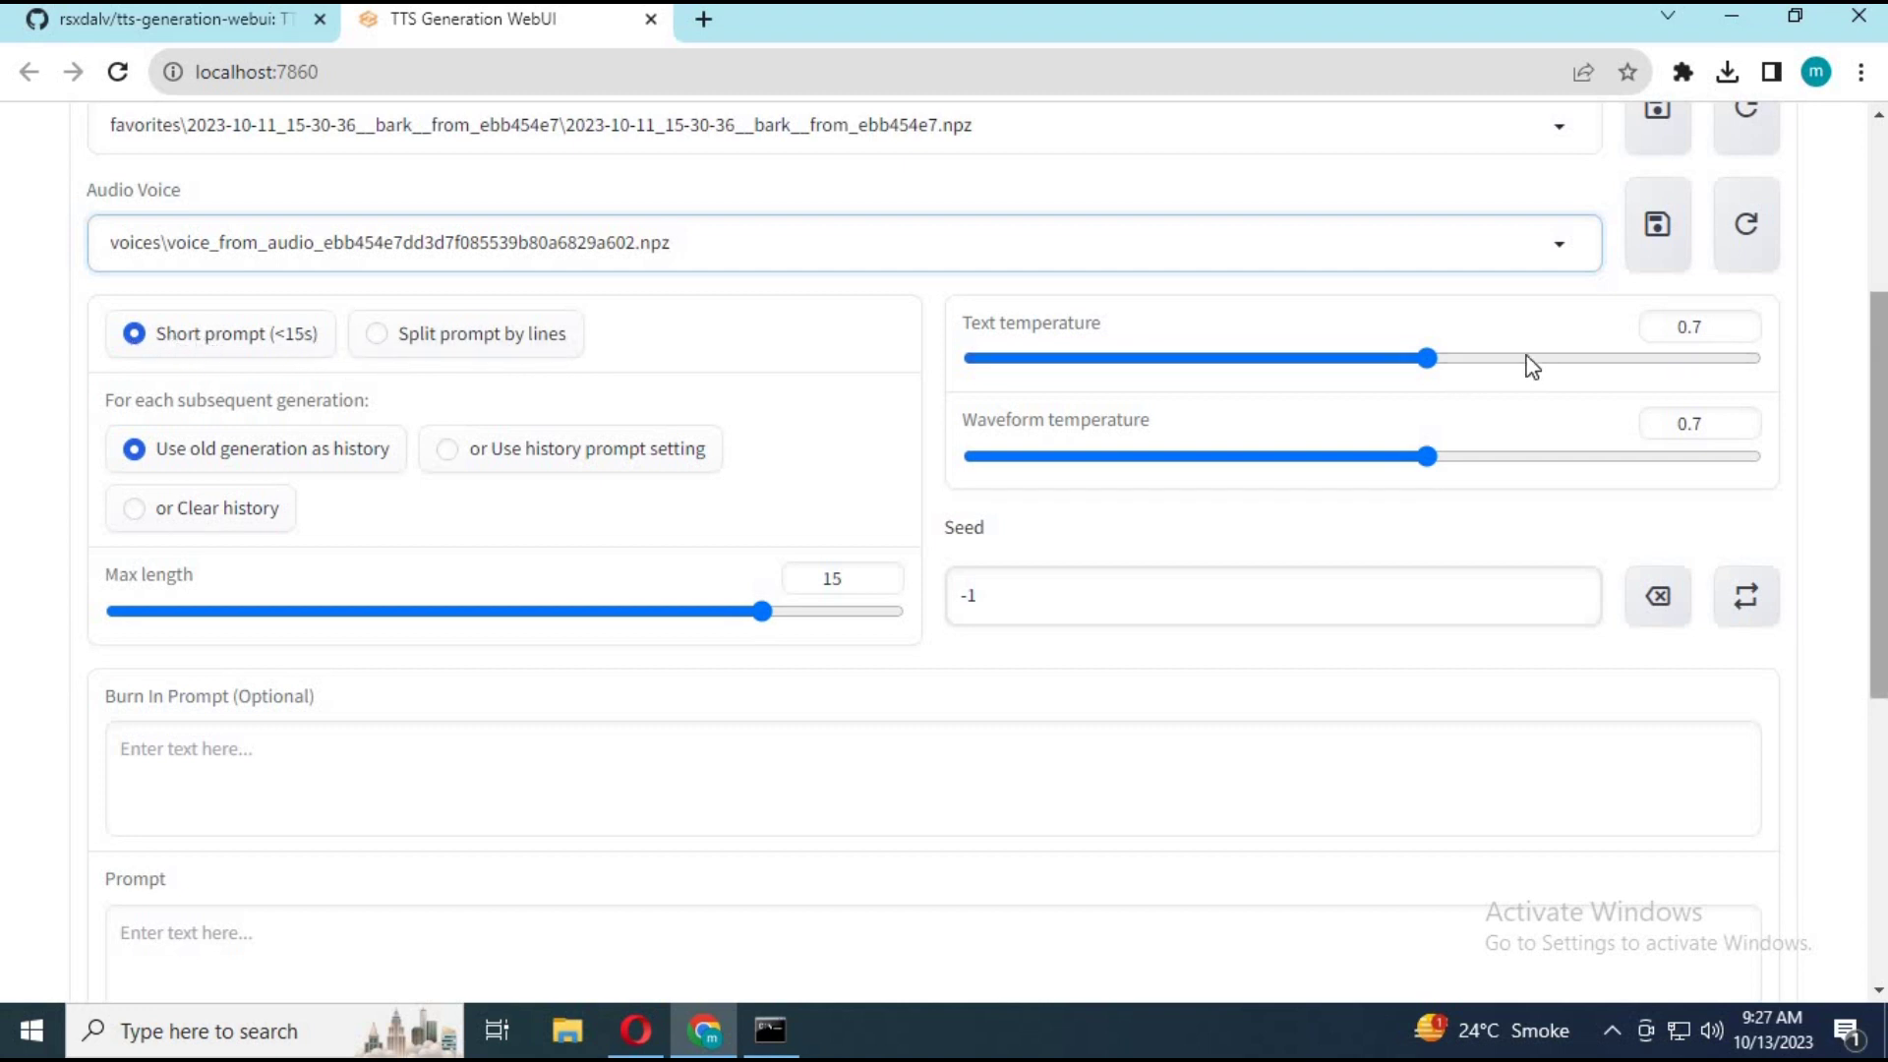
# Step: Set text and waveform temperature to 0.75 and max length to 15.2
pyautogui.moveTo(1488, 361); pyautogui.dragTo(1360, 361)
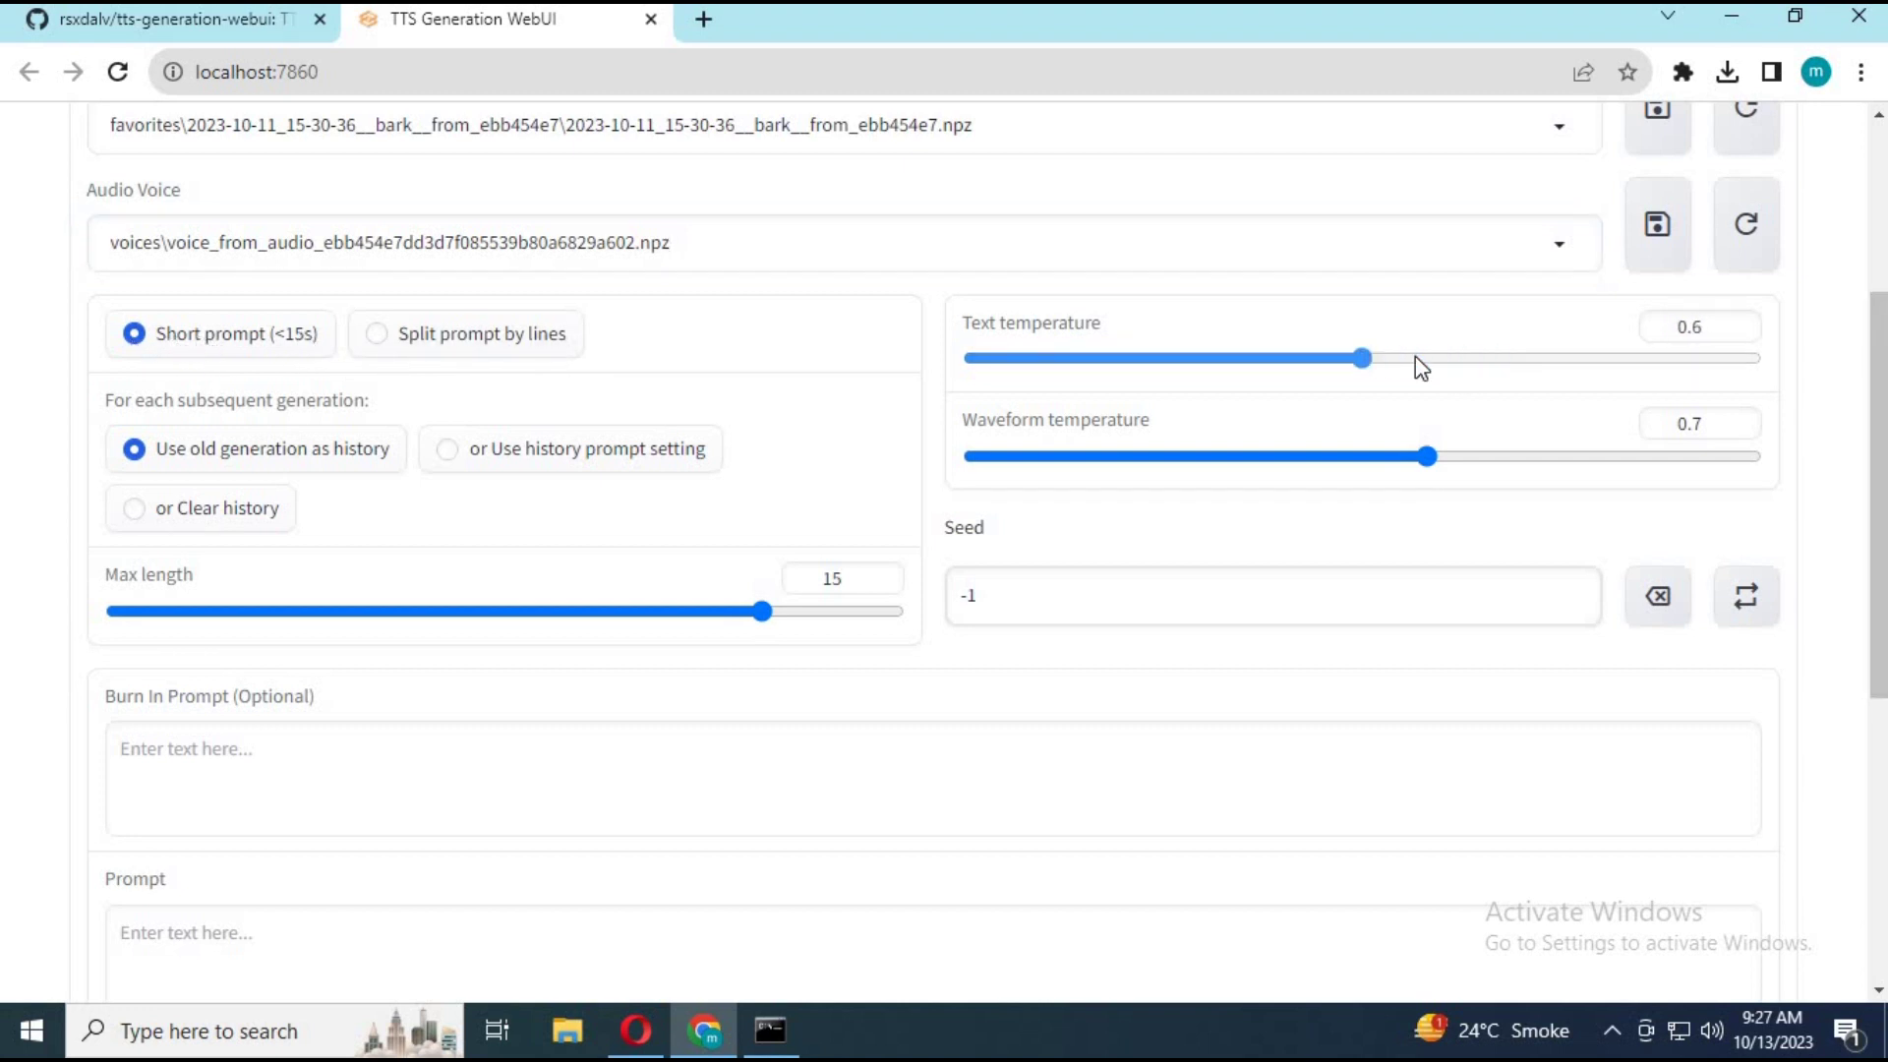
pyautogui.click(1460, 358)
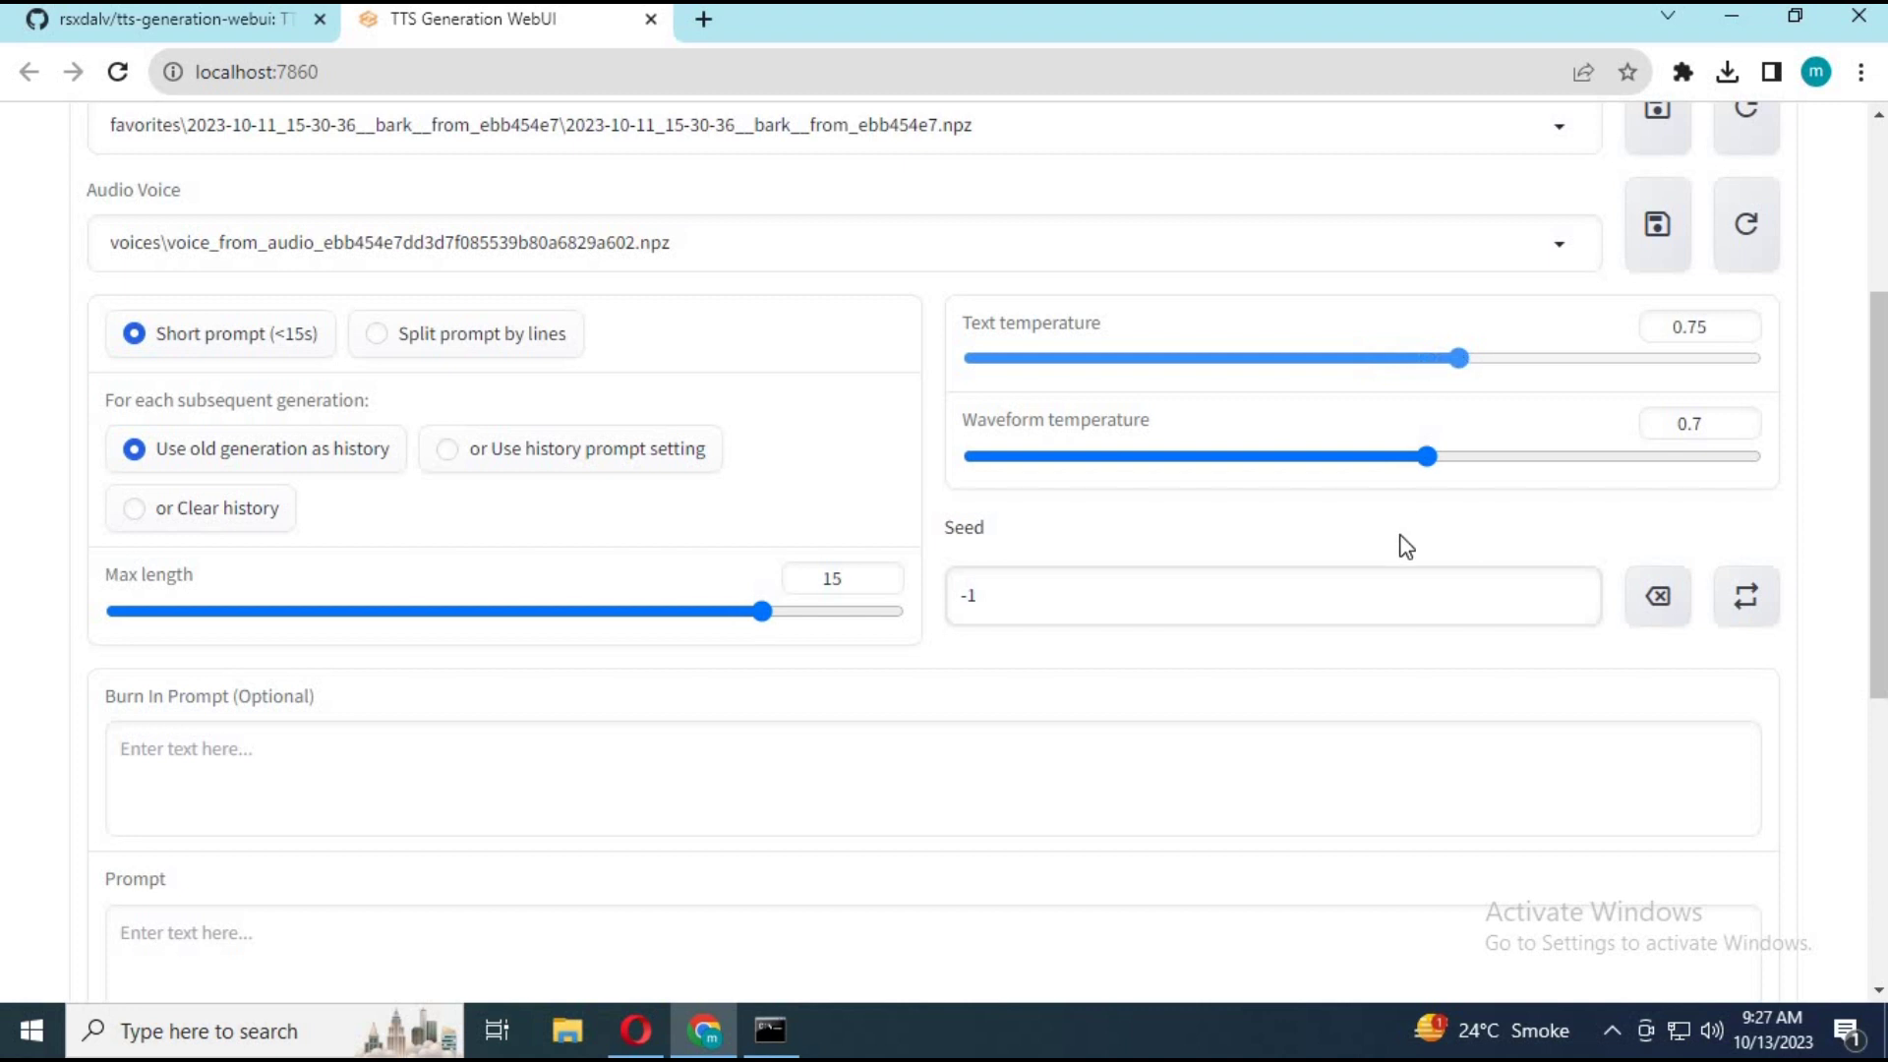
pyautogui.click(1452, 460)
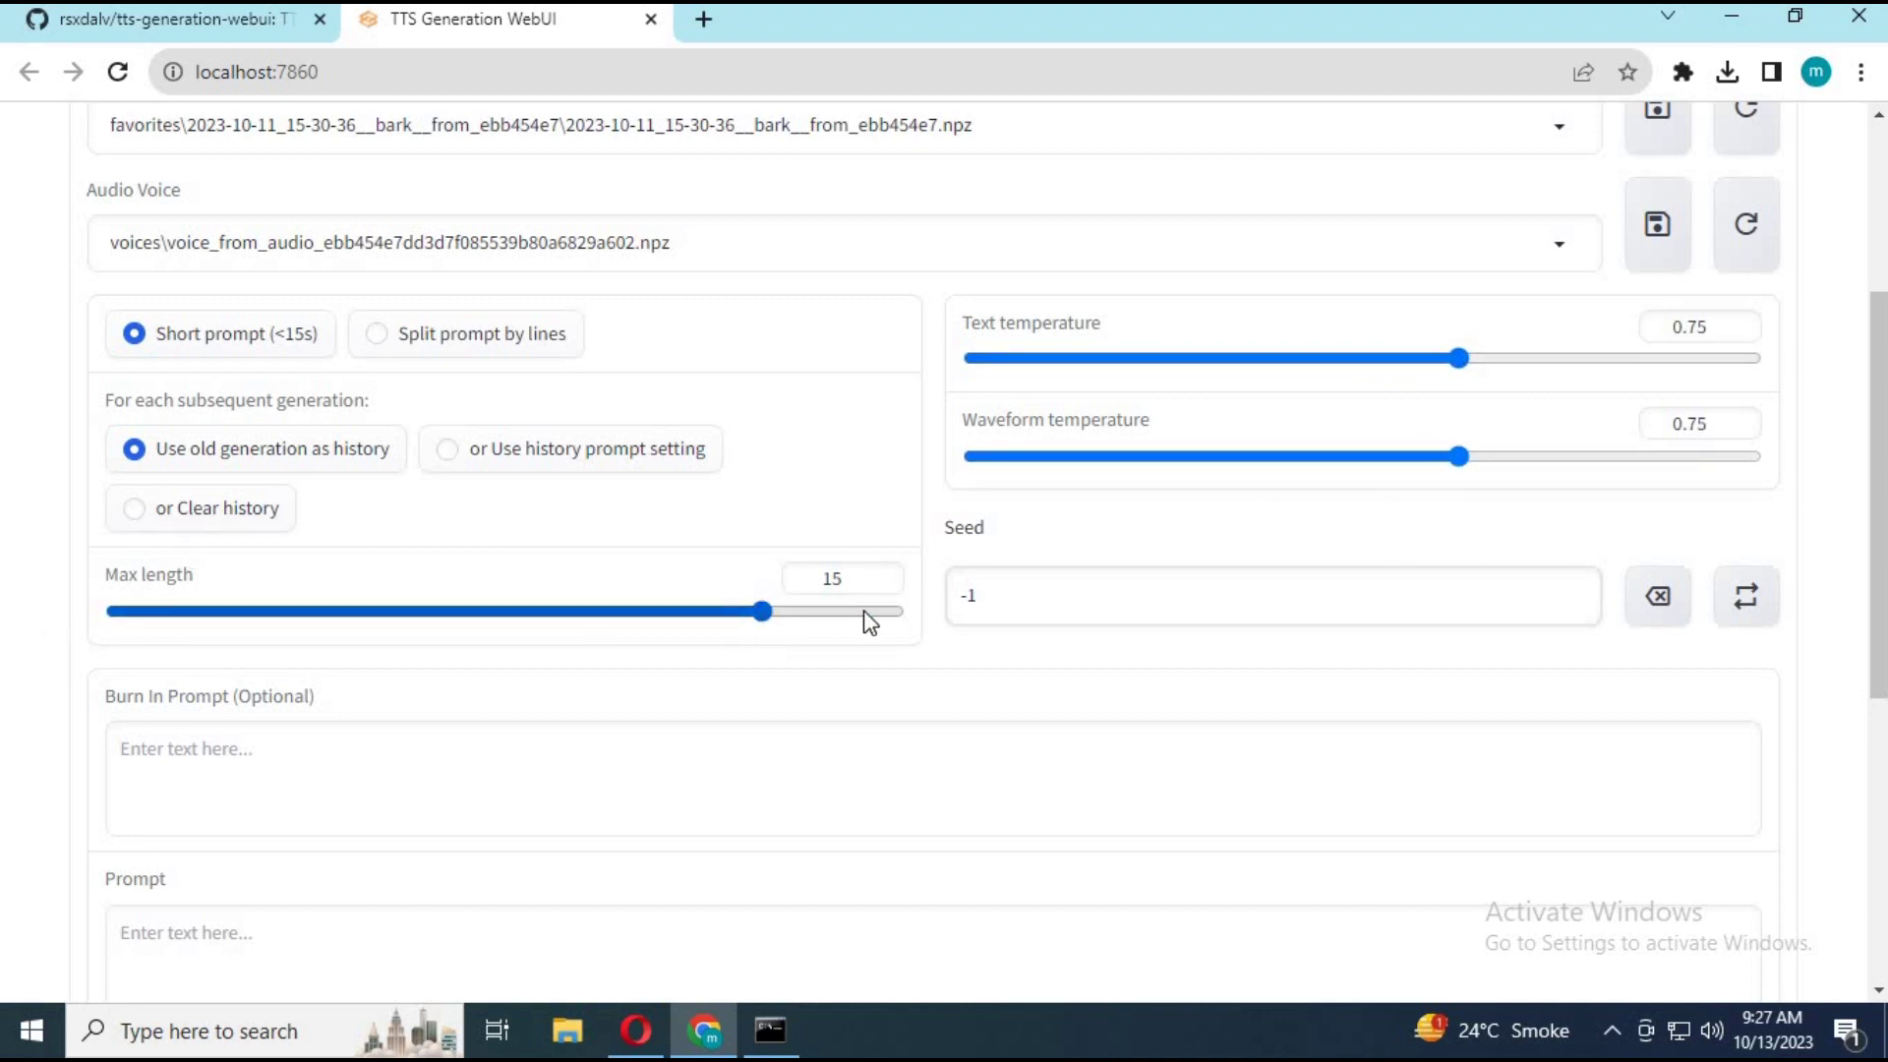
pyautogui.click(896, 612)
pyautogui.click(789, 616)
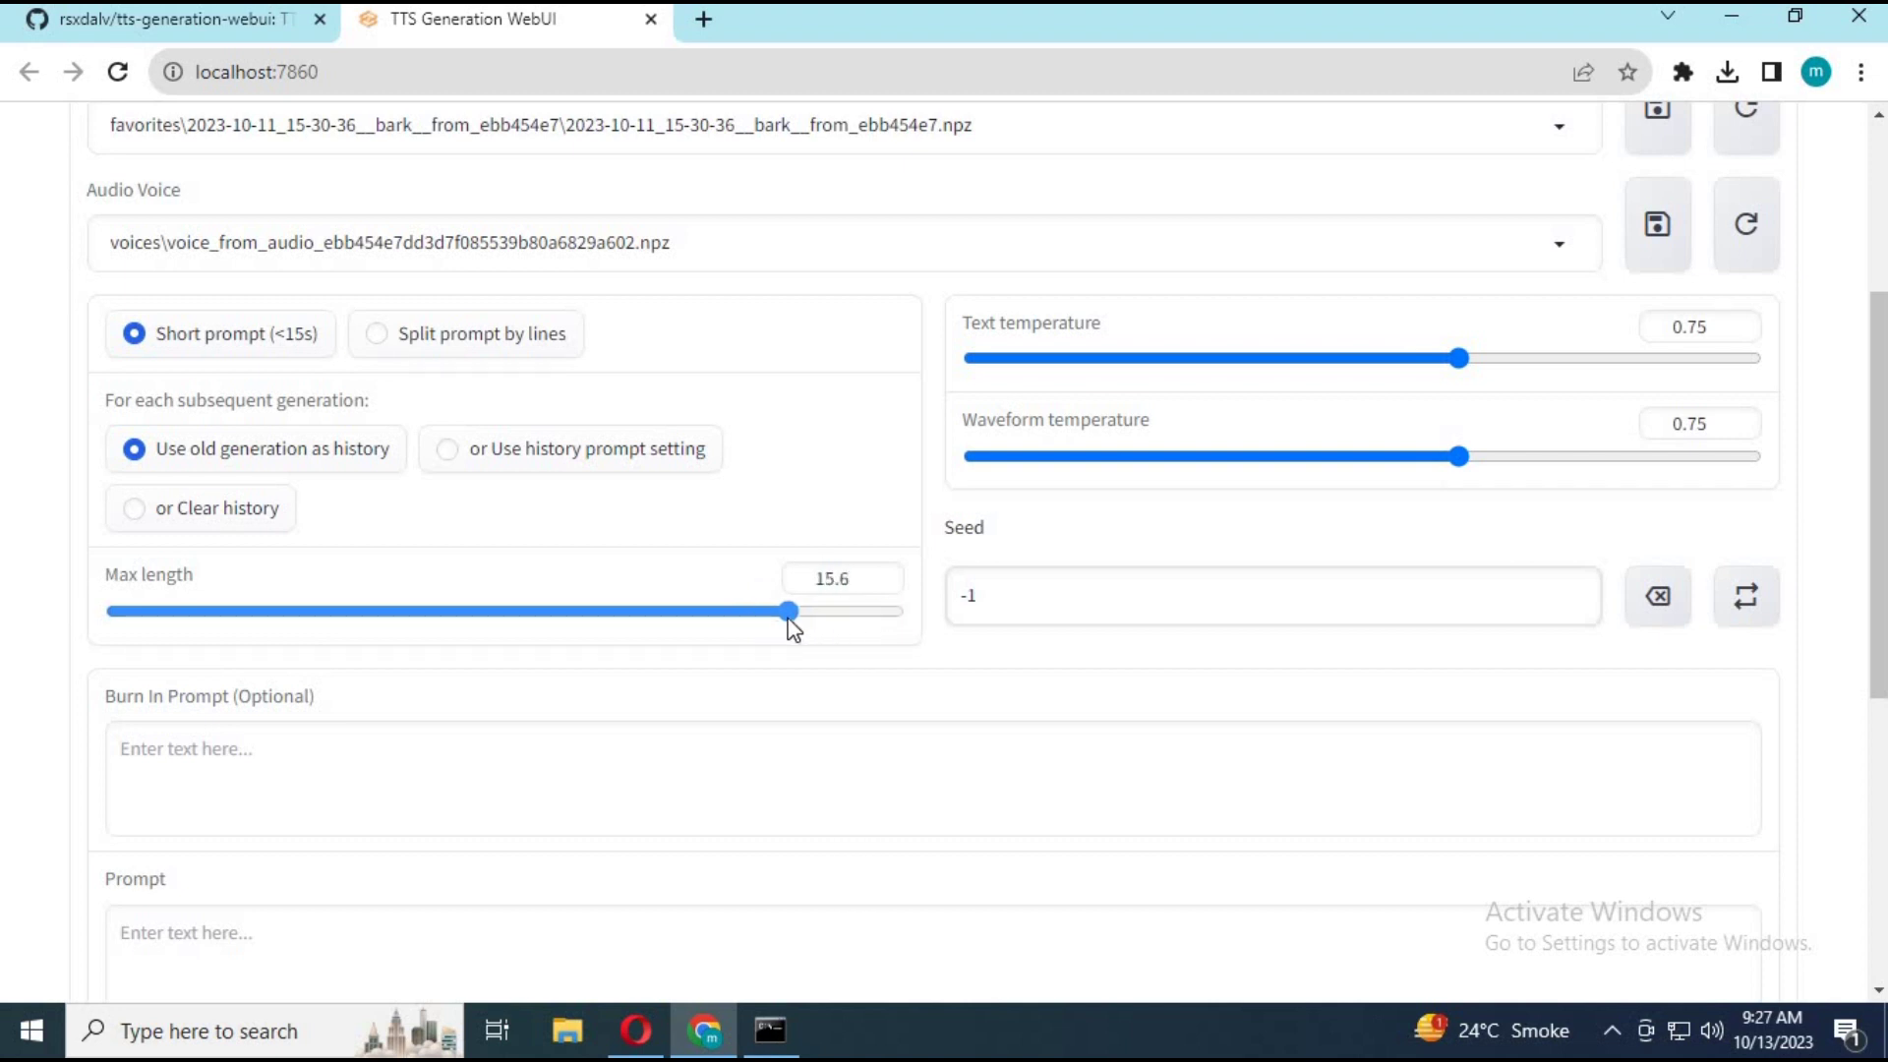
pyautogui.moveTo(793, 628); pyautogui.dragTo(774, 626)
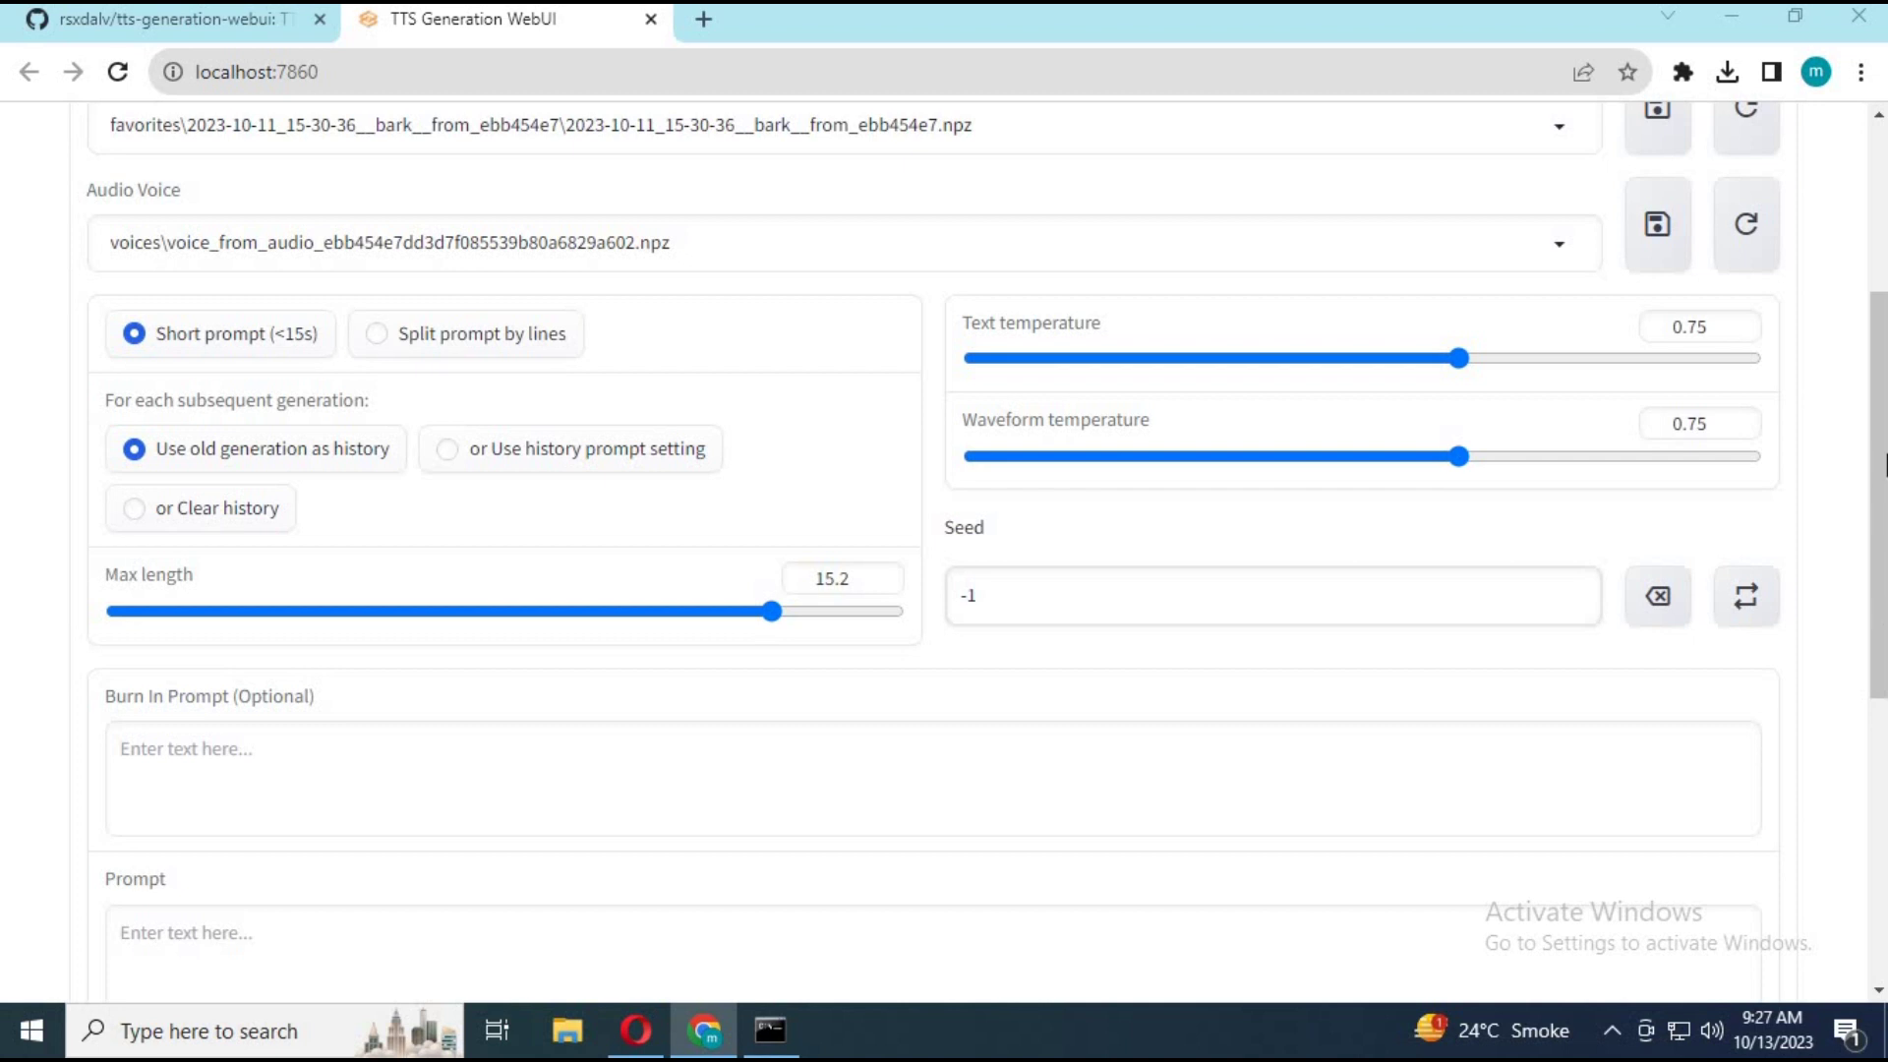
pyautogui.scroll(-2, 1885, 465)
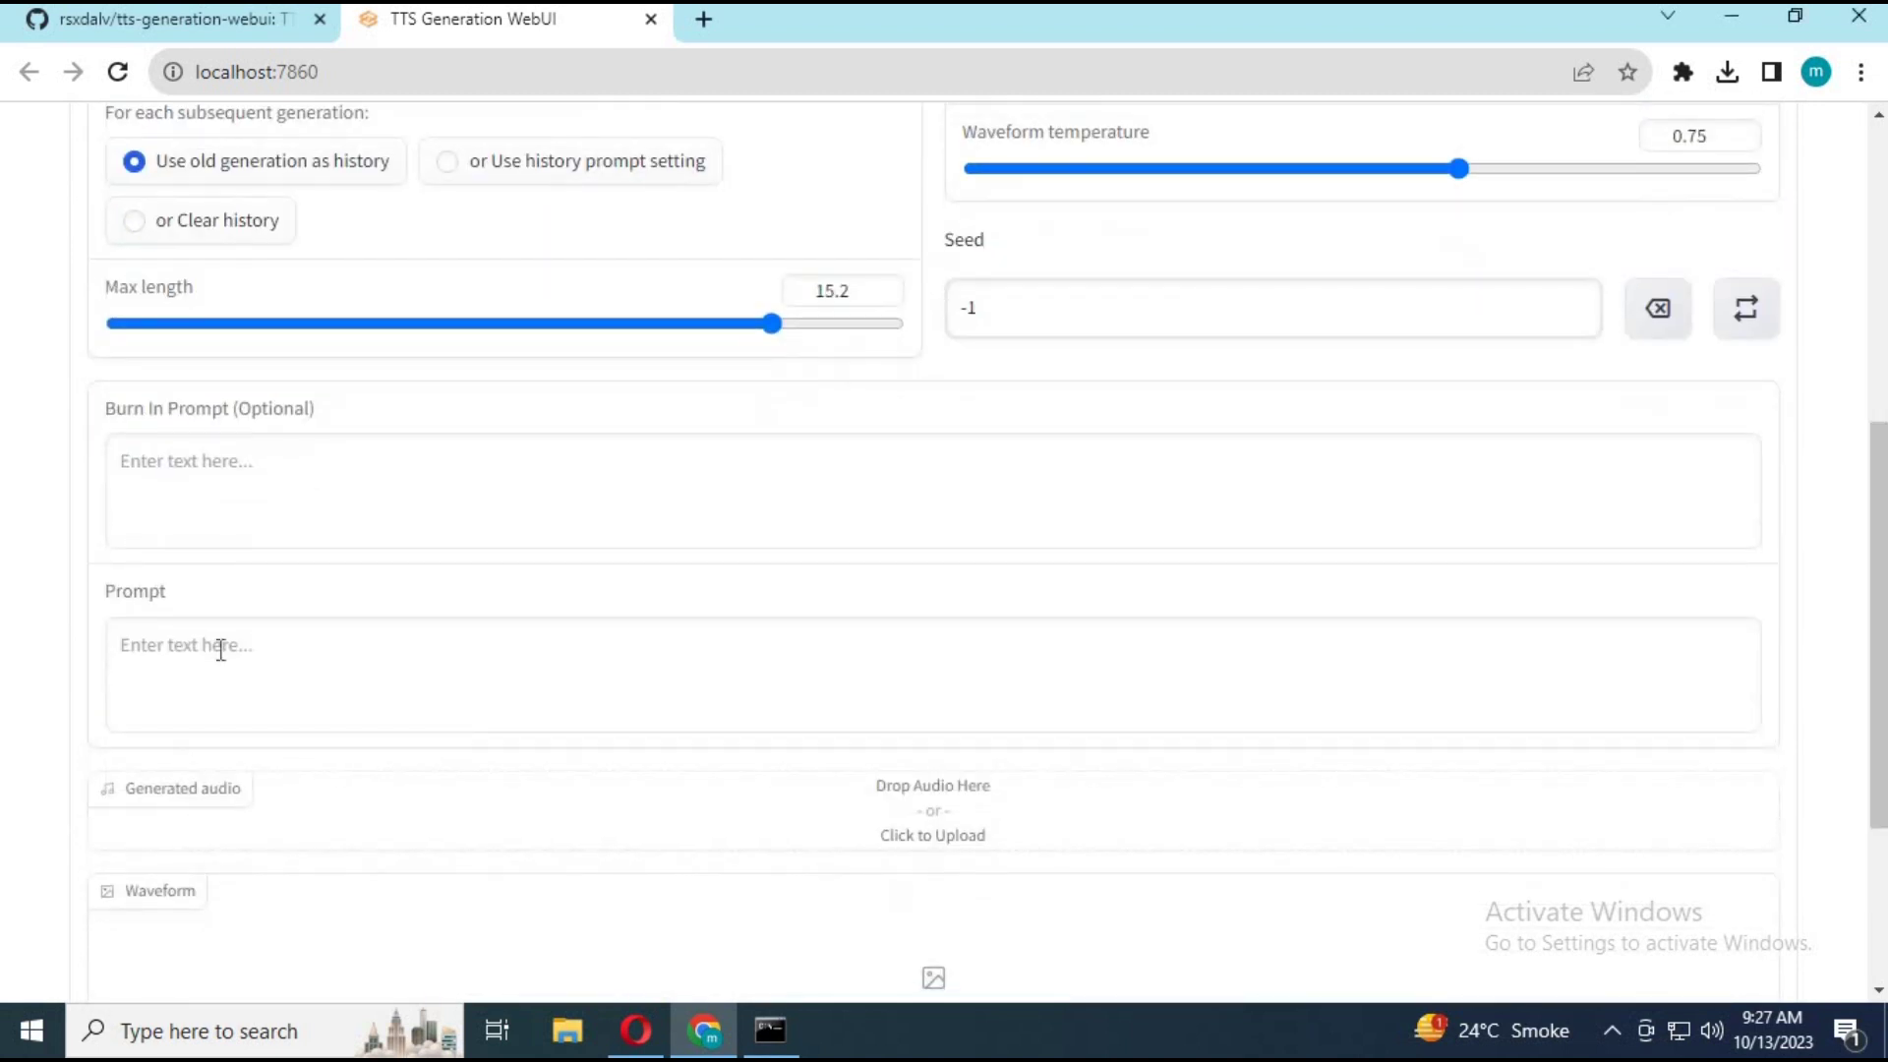
# Step: Generate Bark speech for the prompt 'hey how are you' and bring the server console forward
pyautogui.click(220, 649)
pyautogui.write('hey how are you')
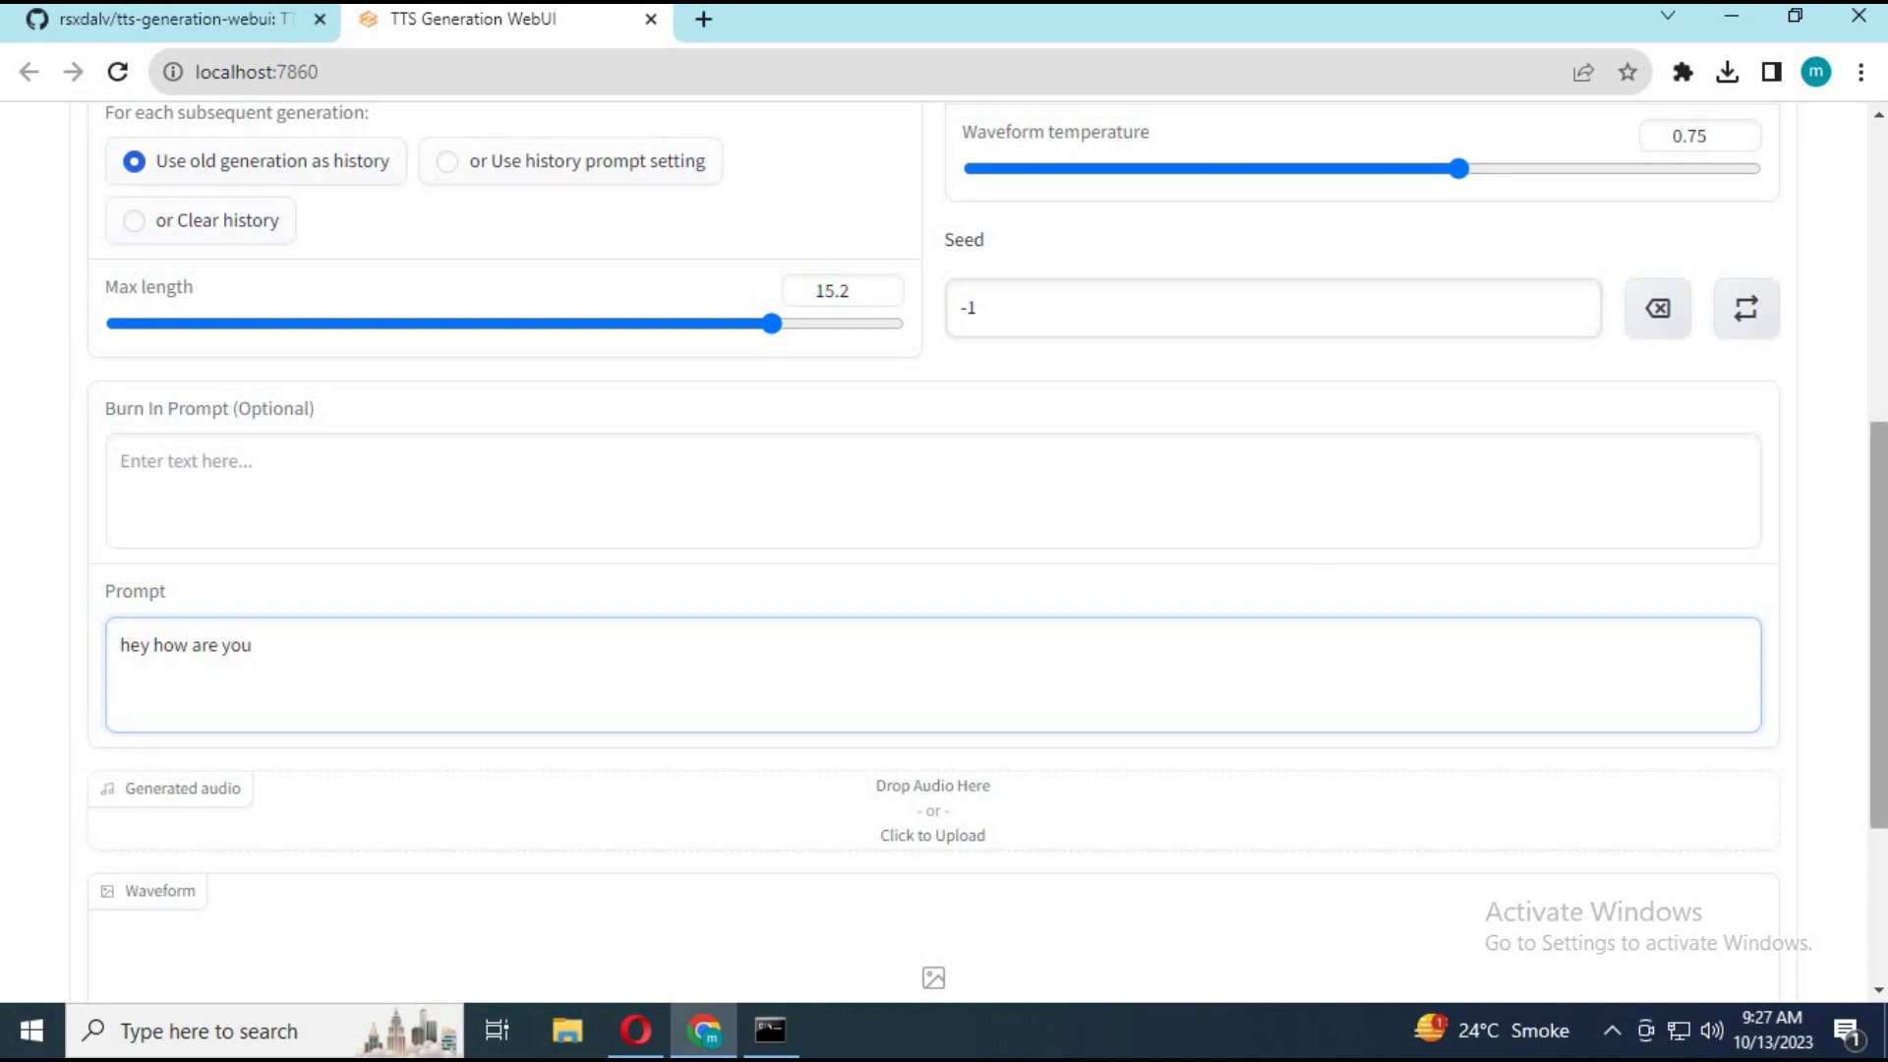
pyautogui.scroll(-3, 945, 561)
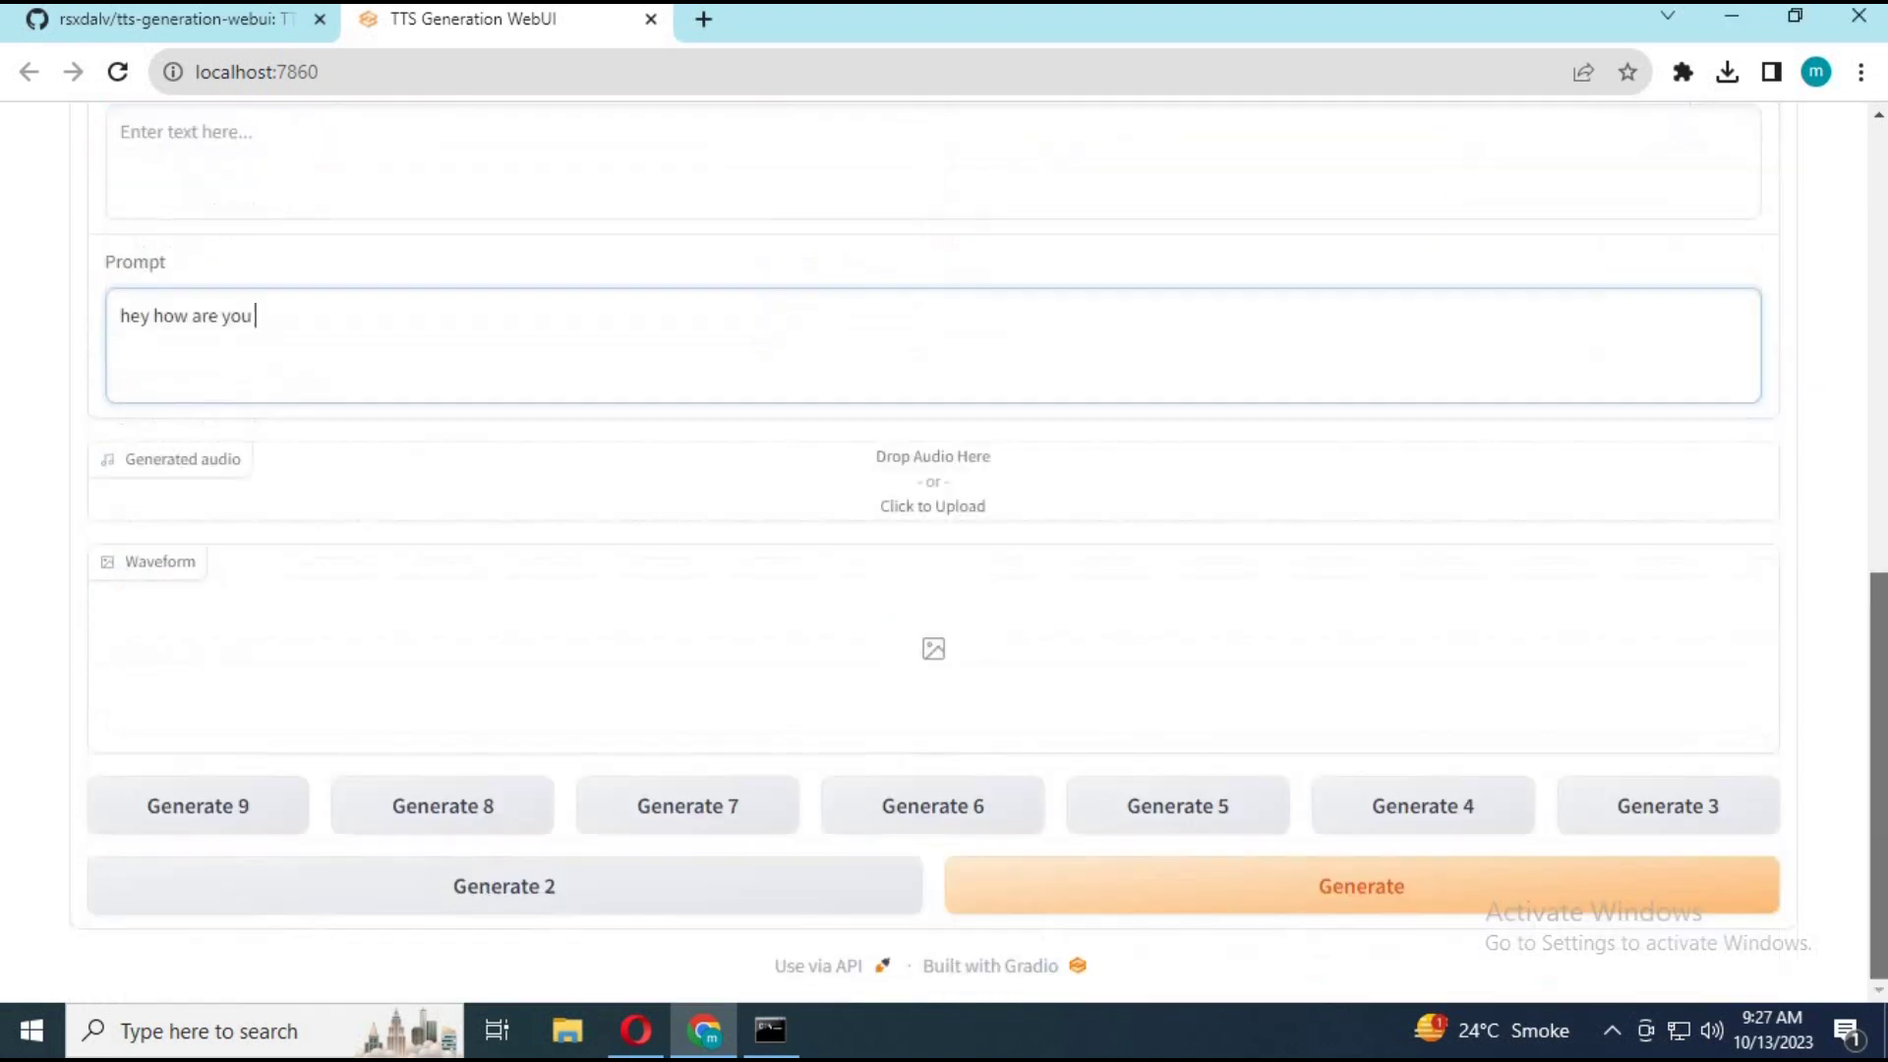
pyautogui.click(1344, 893)
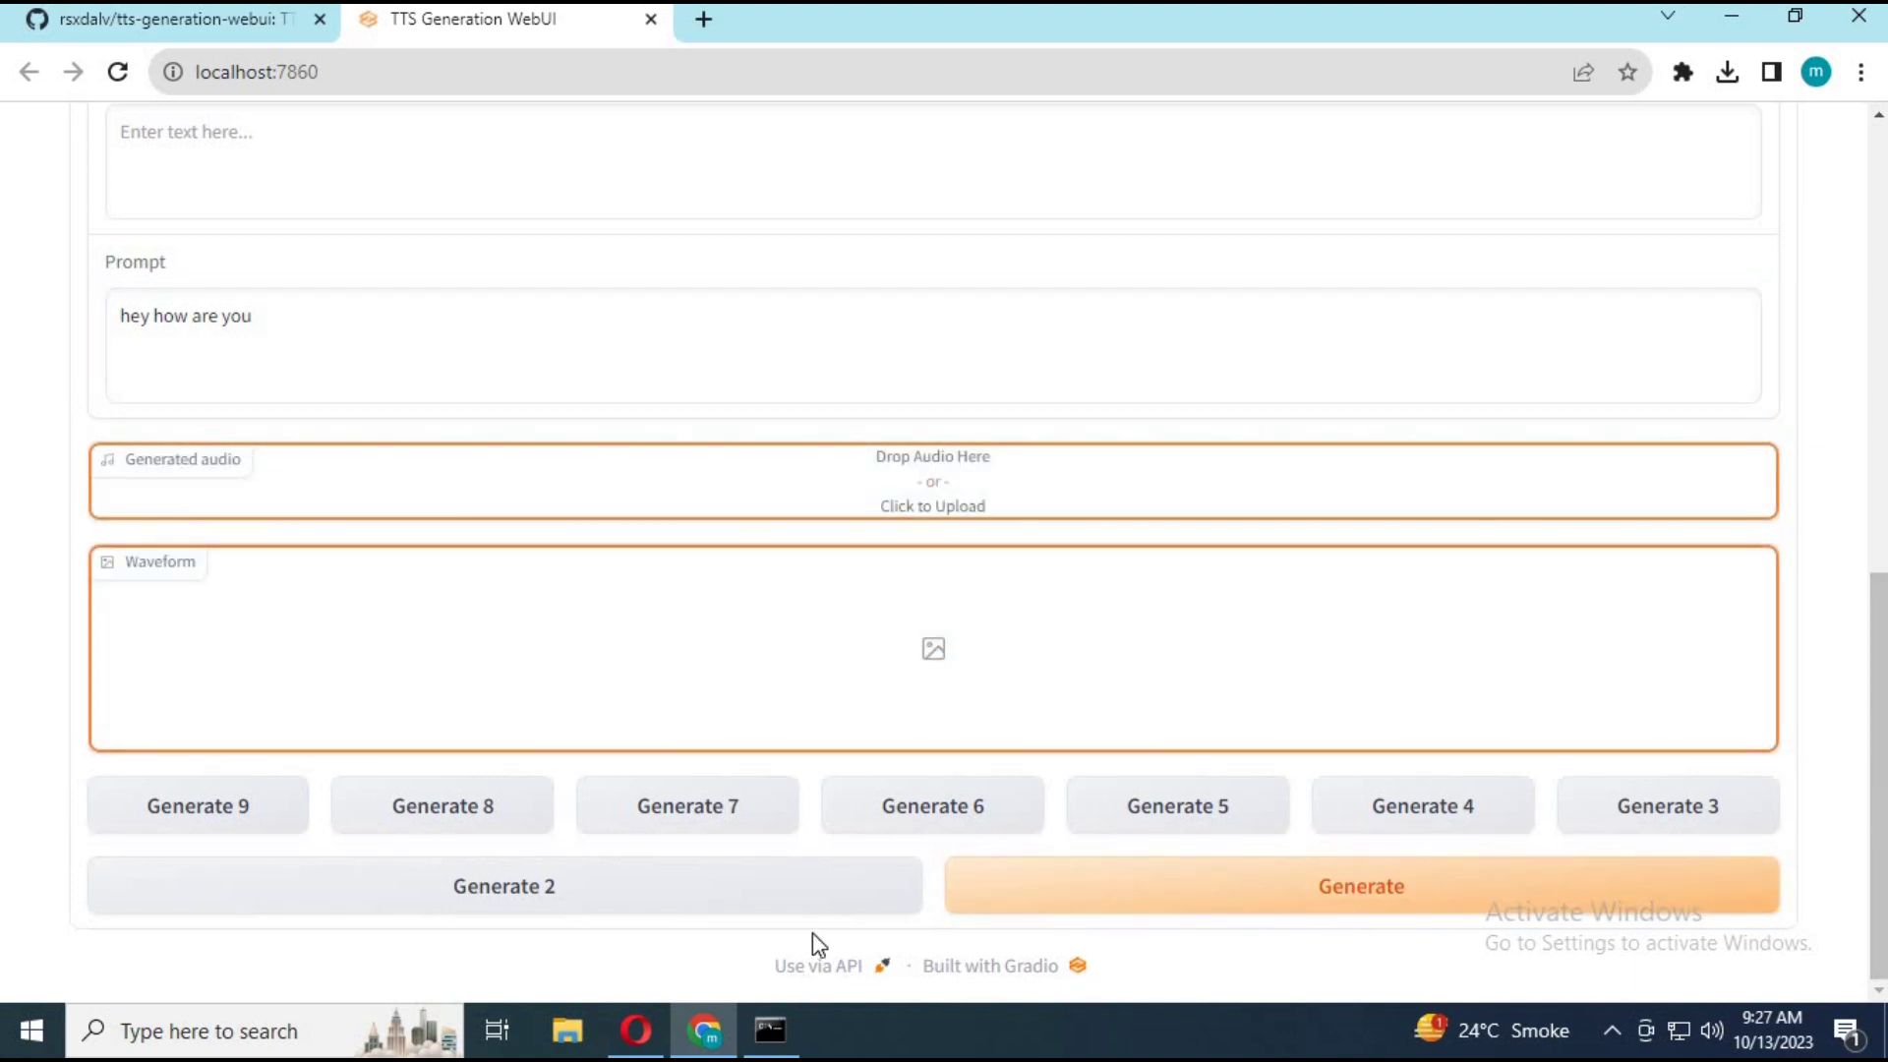
pyautogui.click(797, 1030)
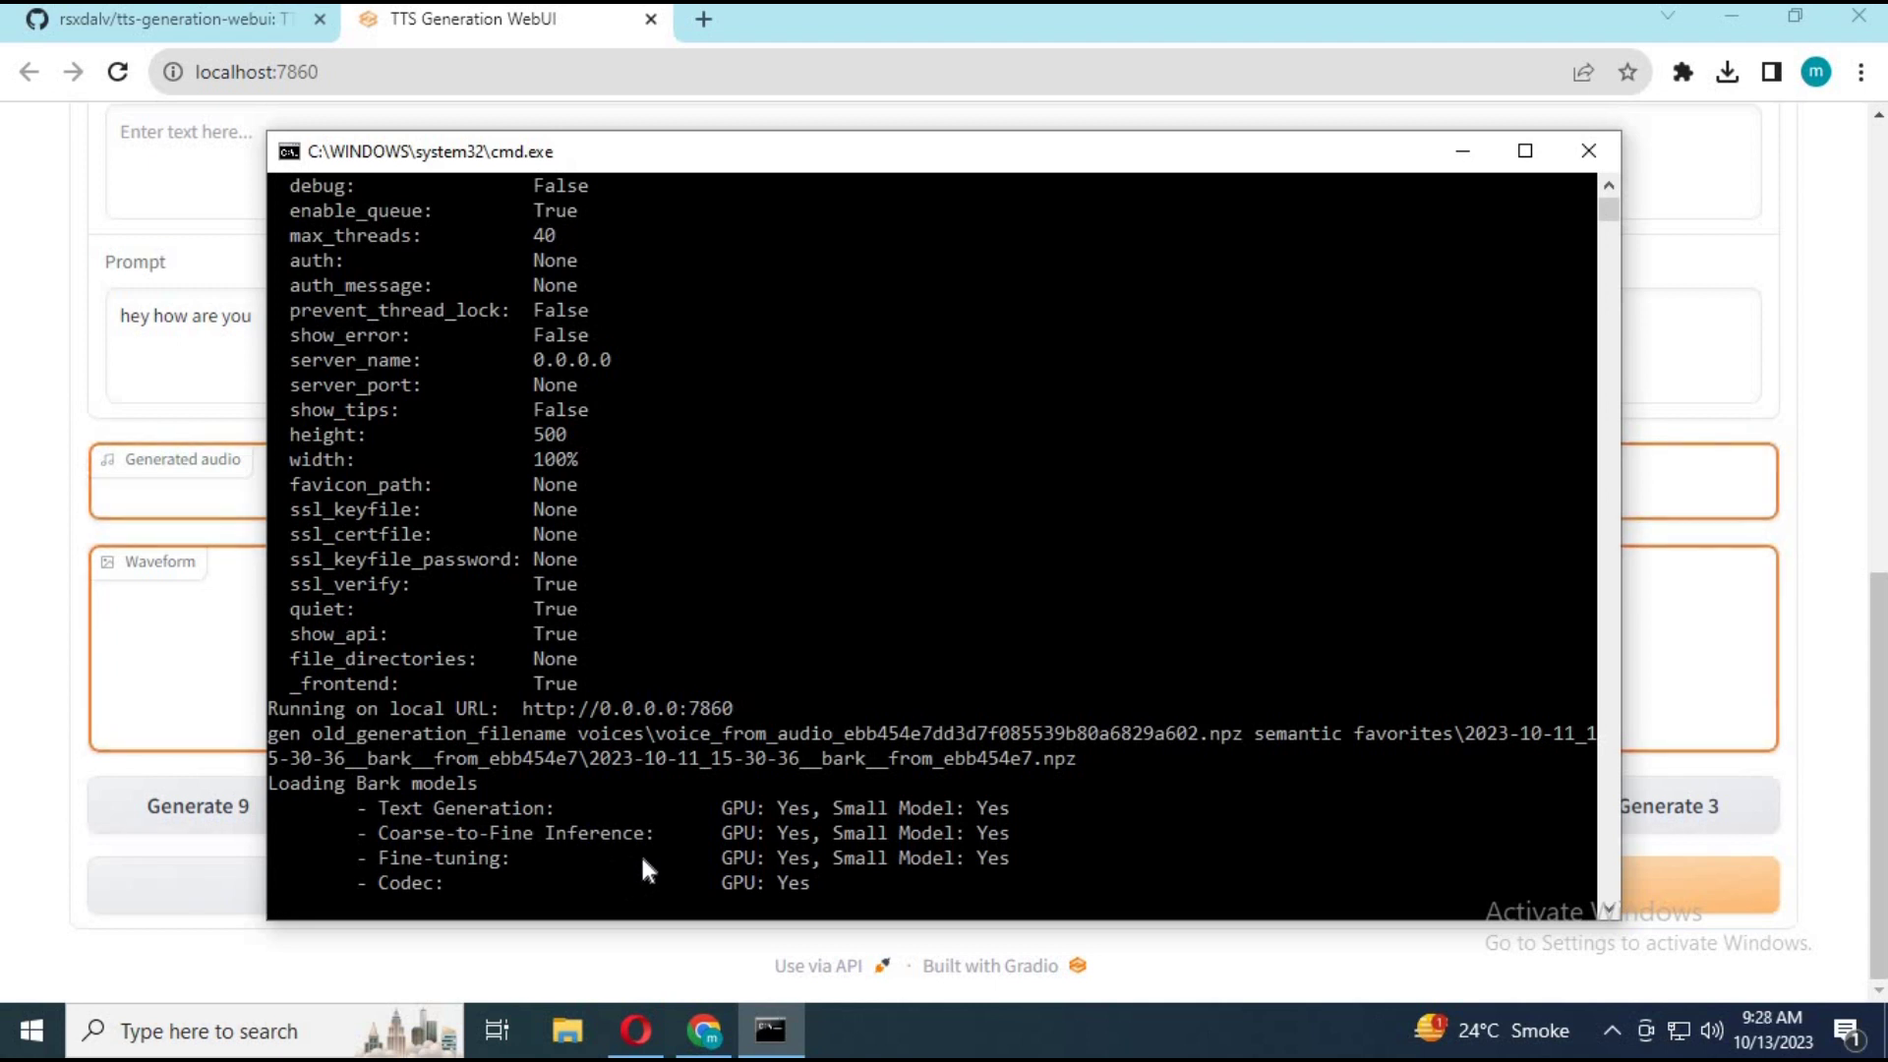
# Step: Hide the console after checking progress so the WebUI is in front again
pyautogui.click(98, 822)
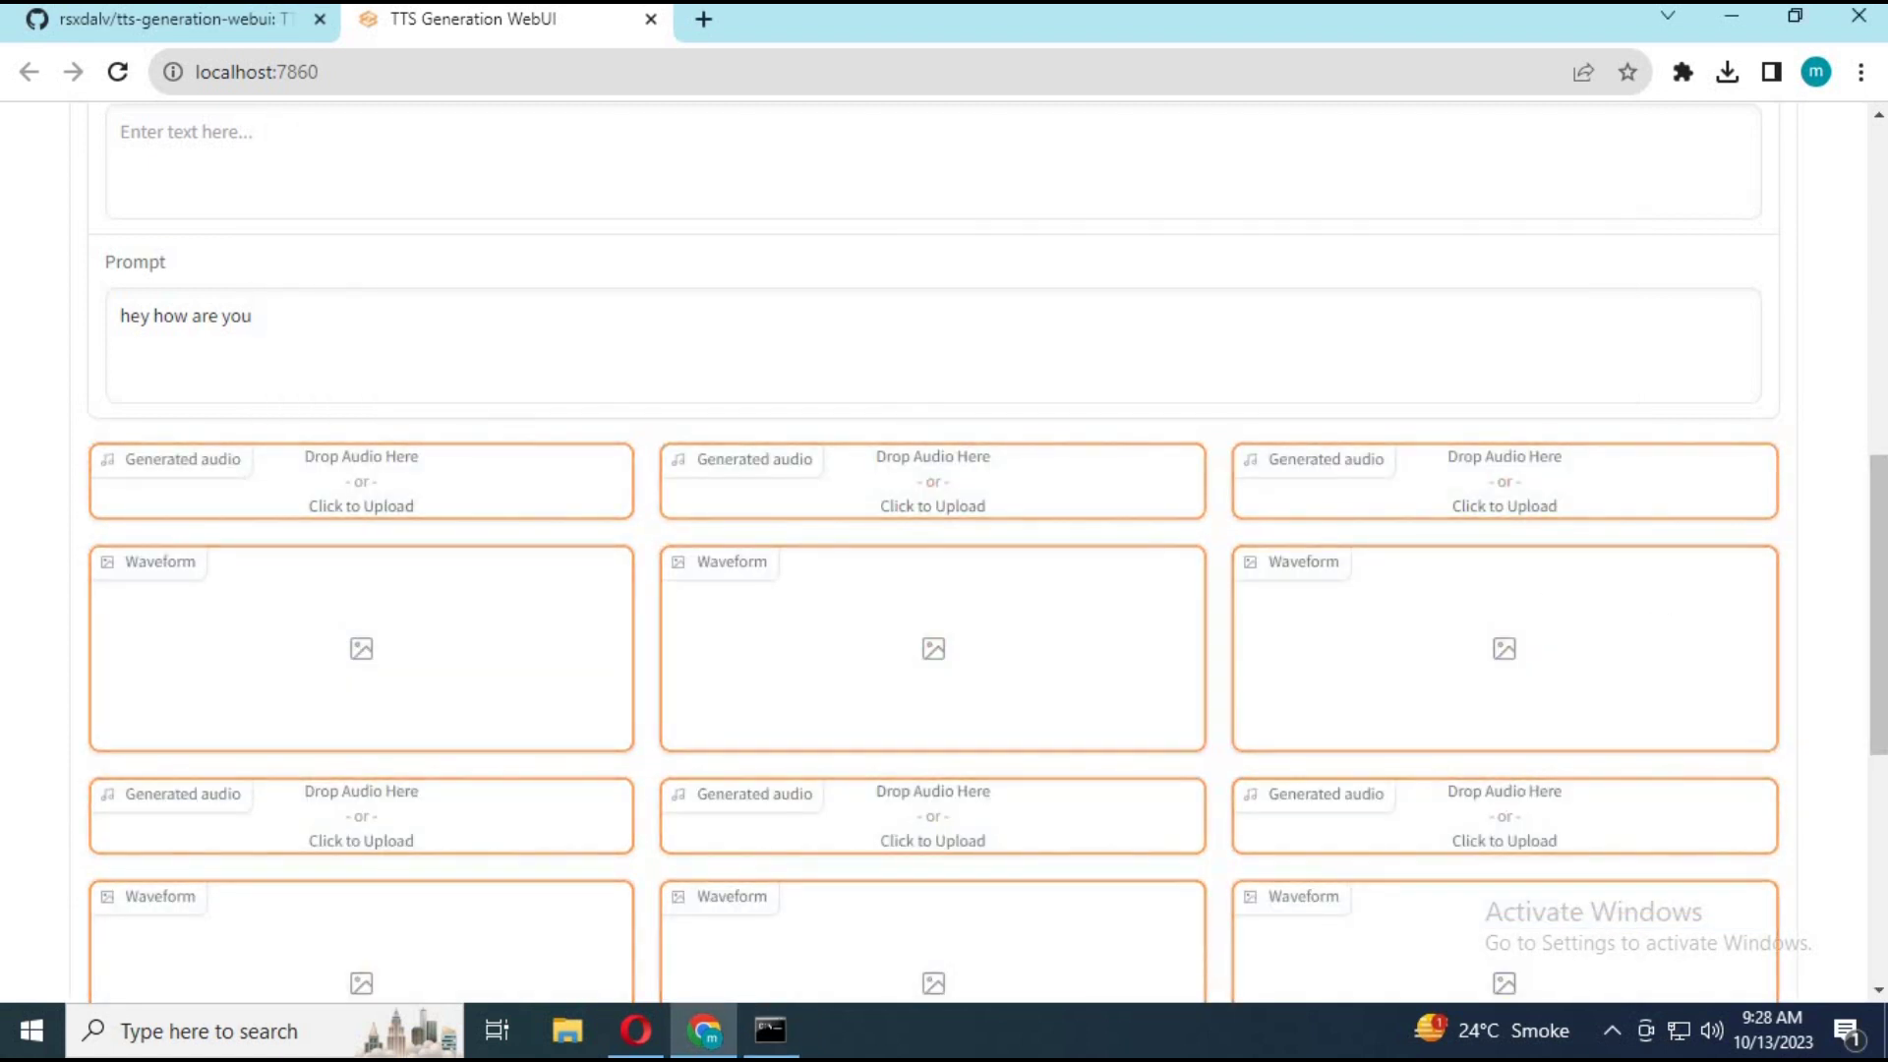
pyautogui.moveTo(1880, 591); pyautogui.dragTo(1878, 218)
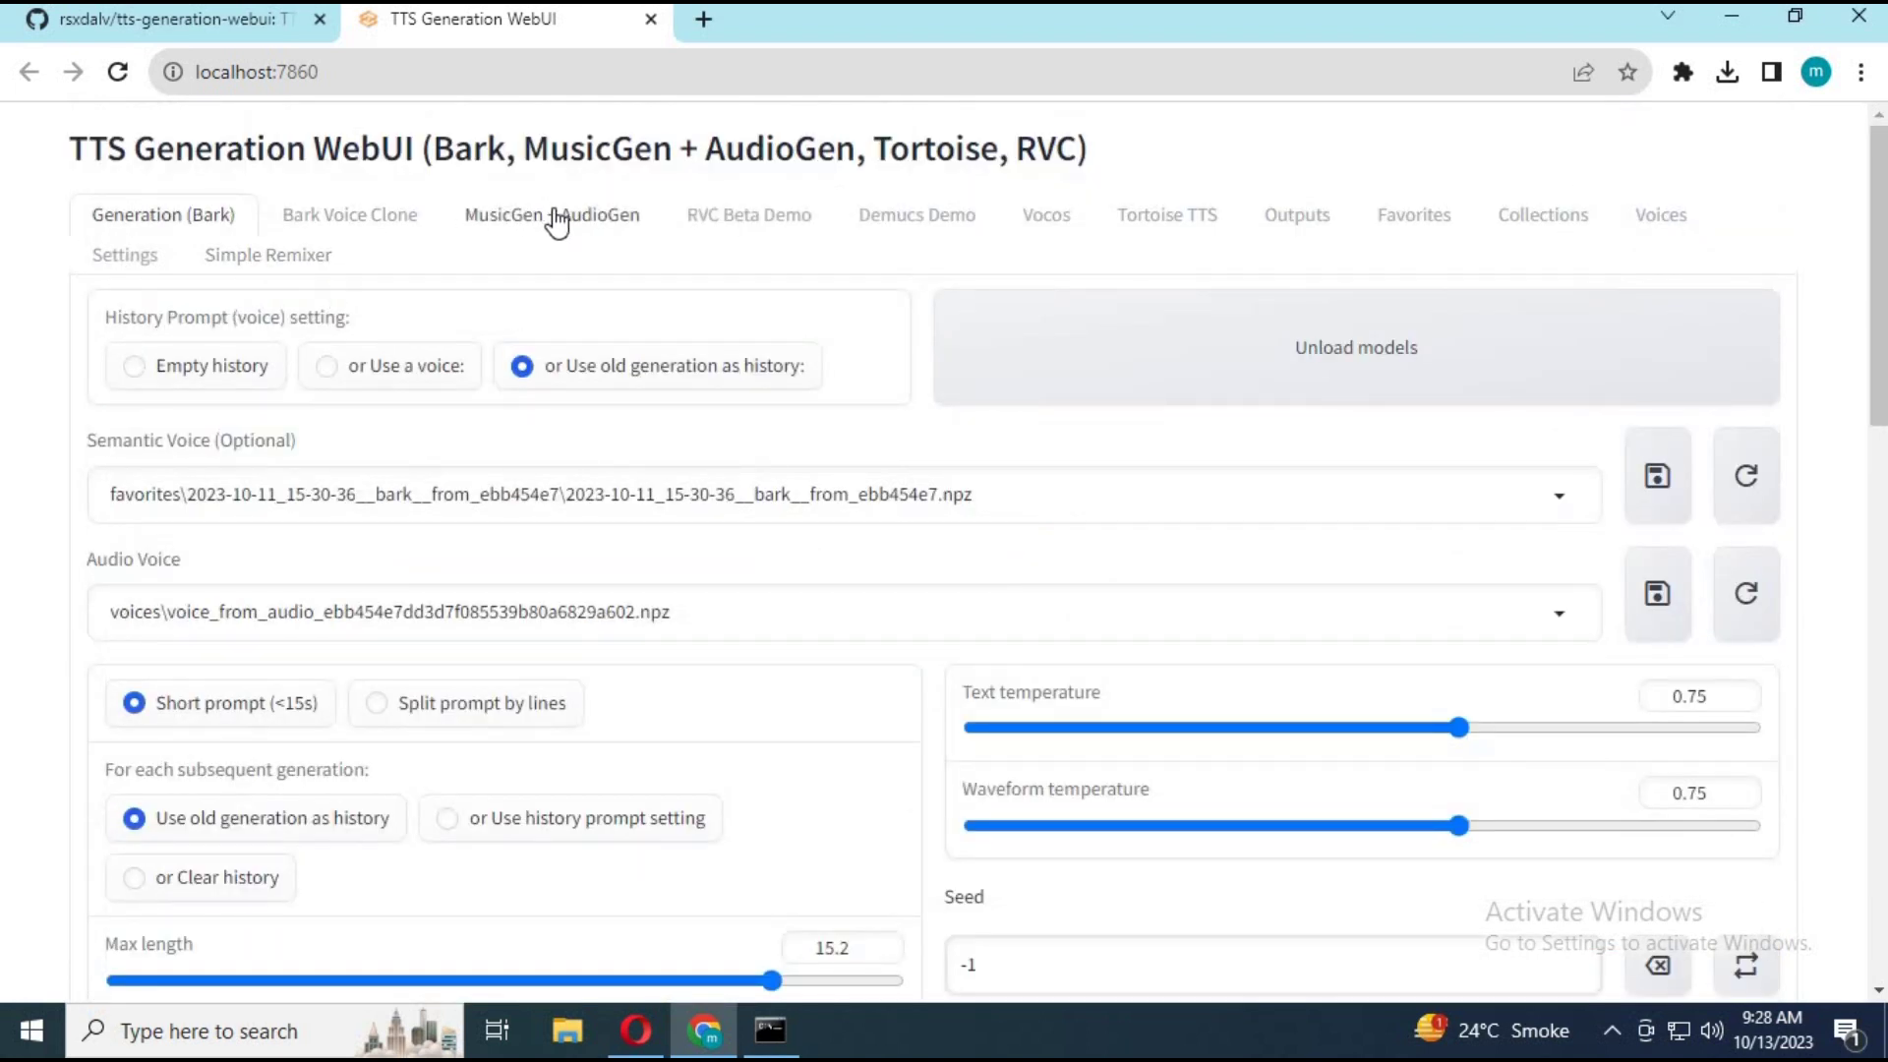
# Step: Enter the music prompt 'hey hey hey' and keep facebook/musicgen-small after trying musicgen-large
pyautogui.click(572, 219)
pyautogui.click(302, 443)
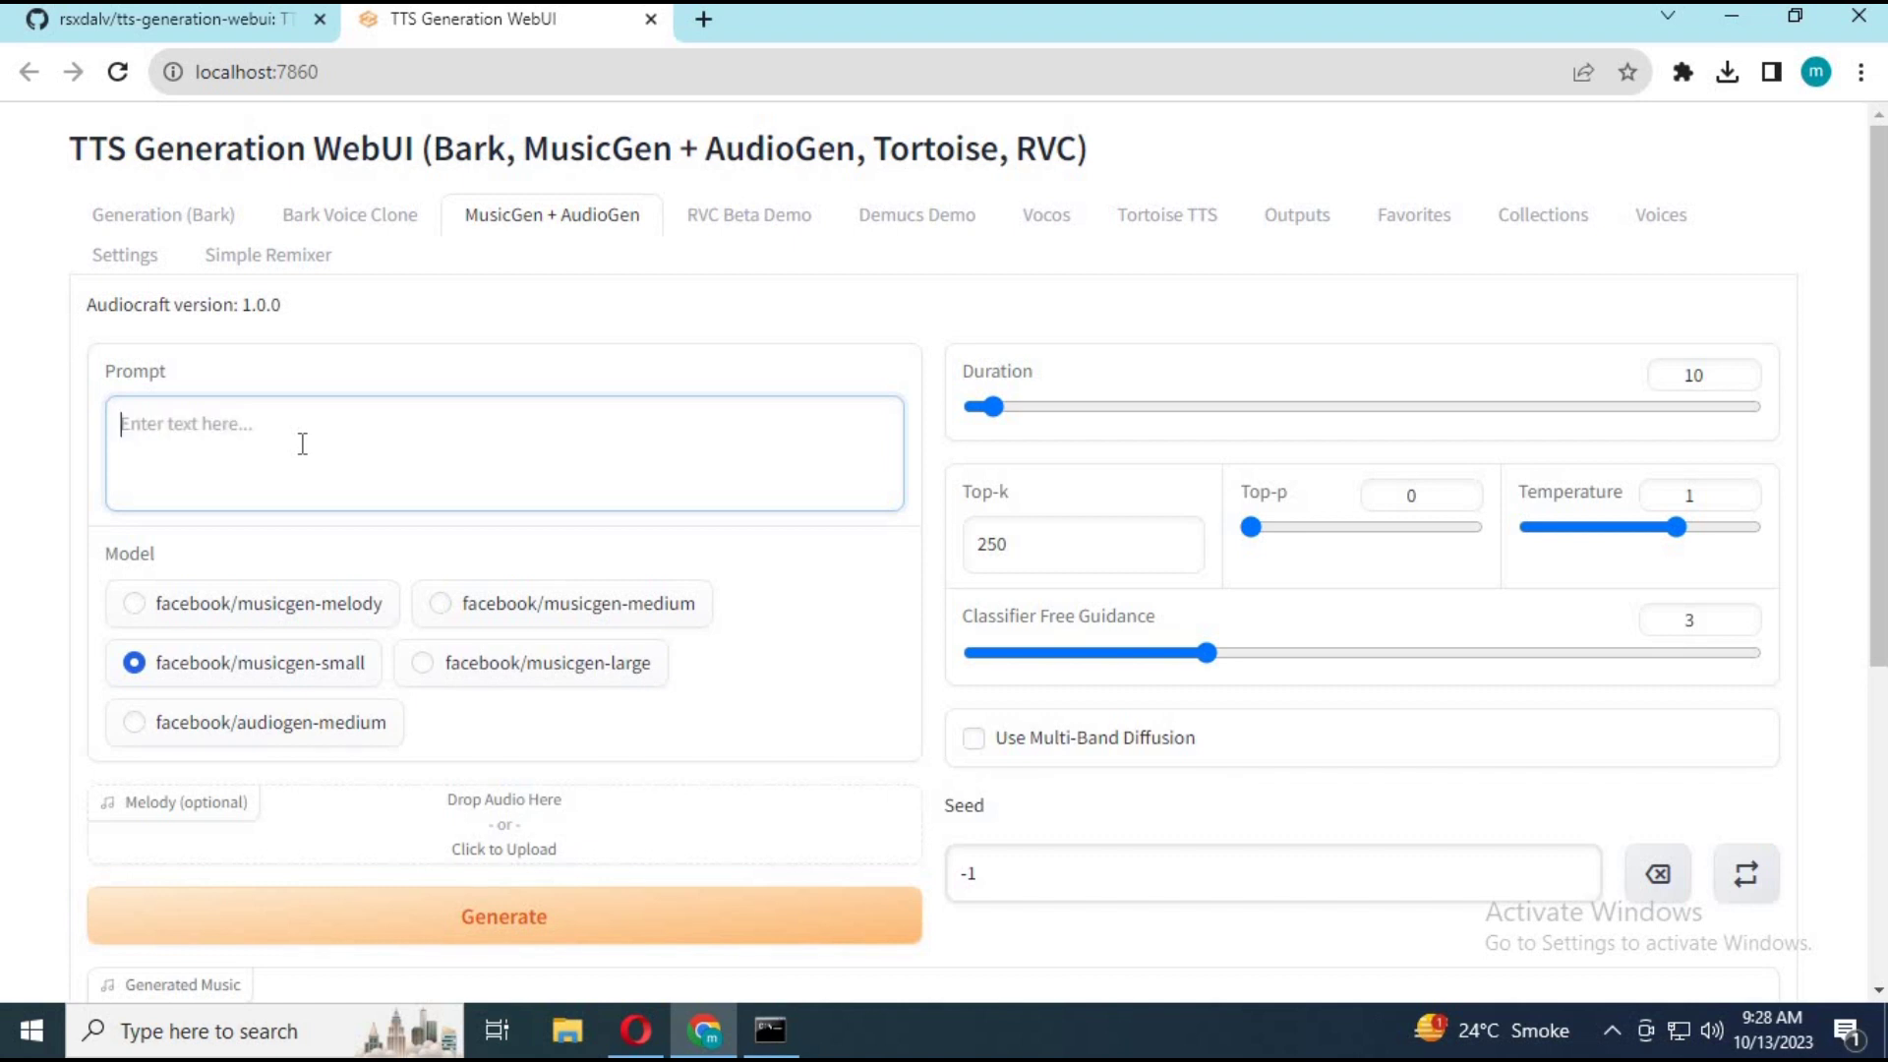
pyautogui.write('hey hey hey')
pyautogui.click(549, 676)
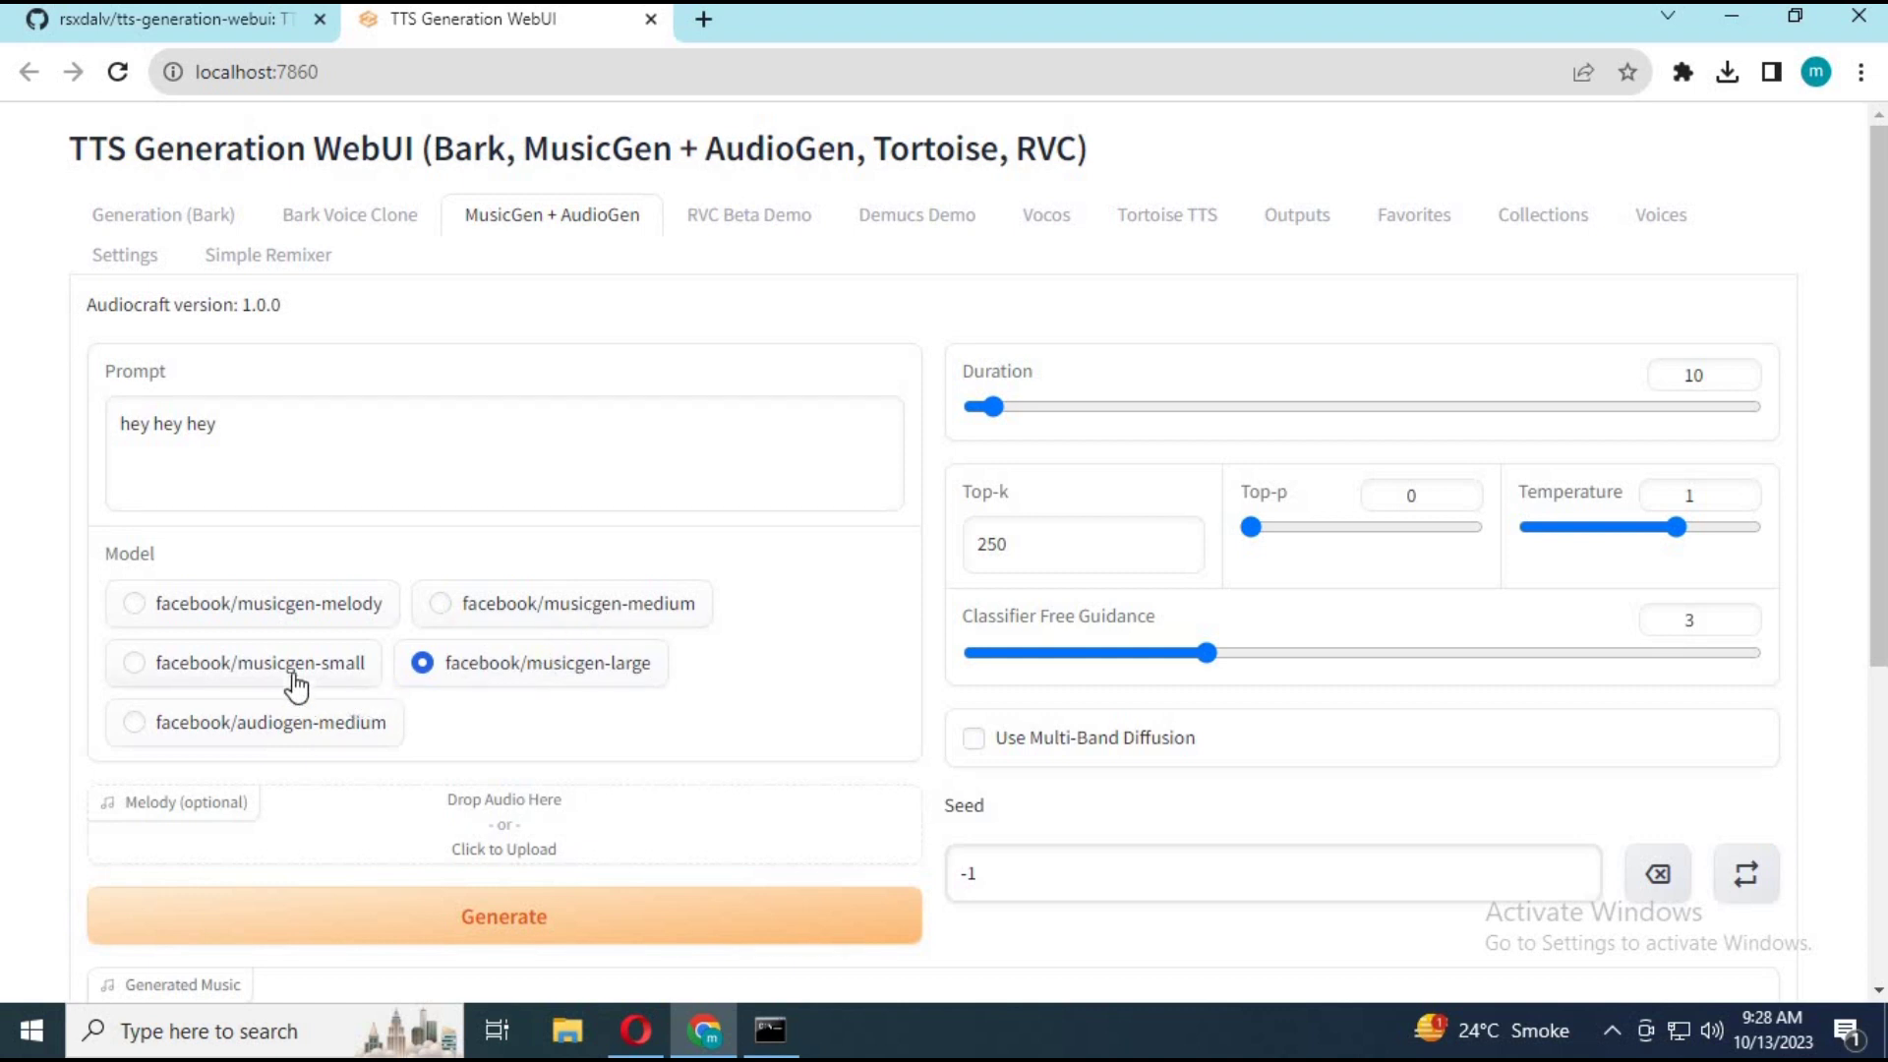
pyautogui.click(247, 687)
pyautogui.scroll(-3, 1885, 342)
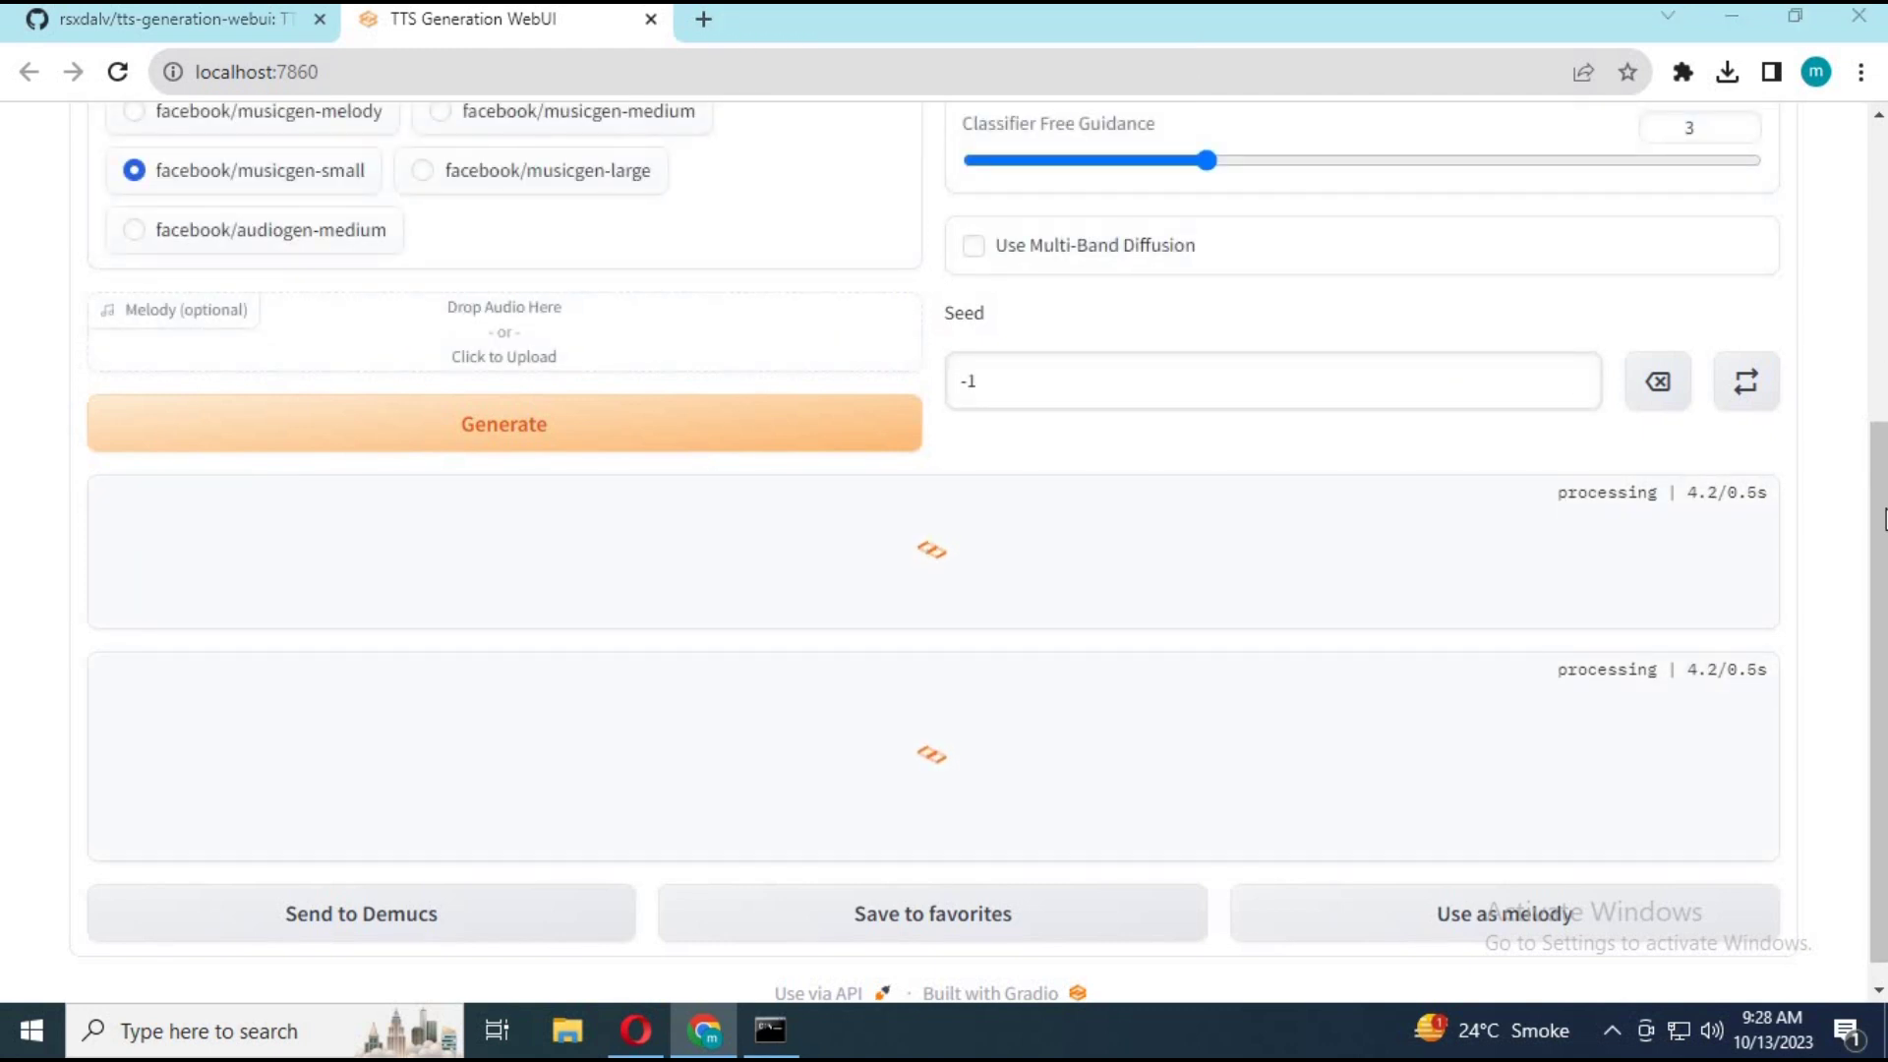
pyautogui.scroll(3, 855, 172)
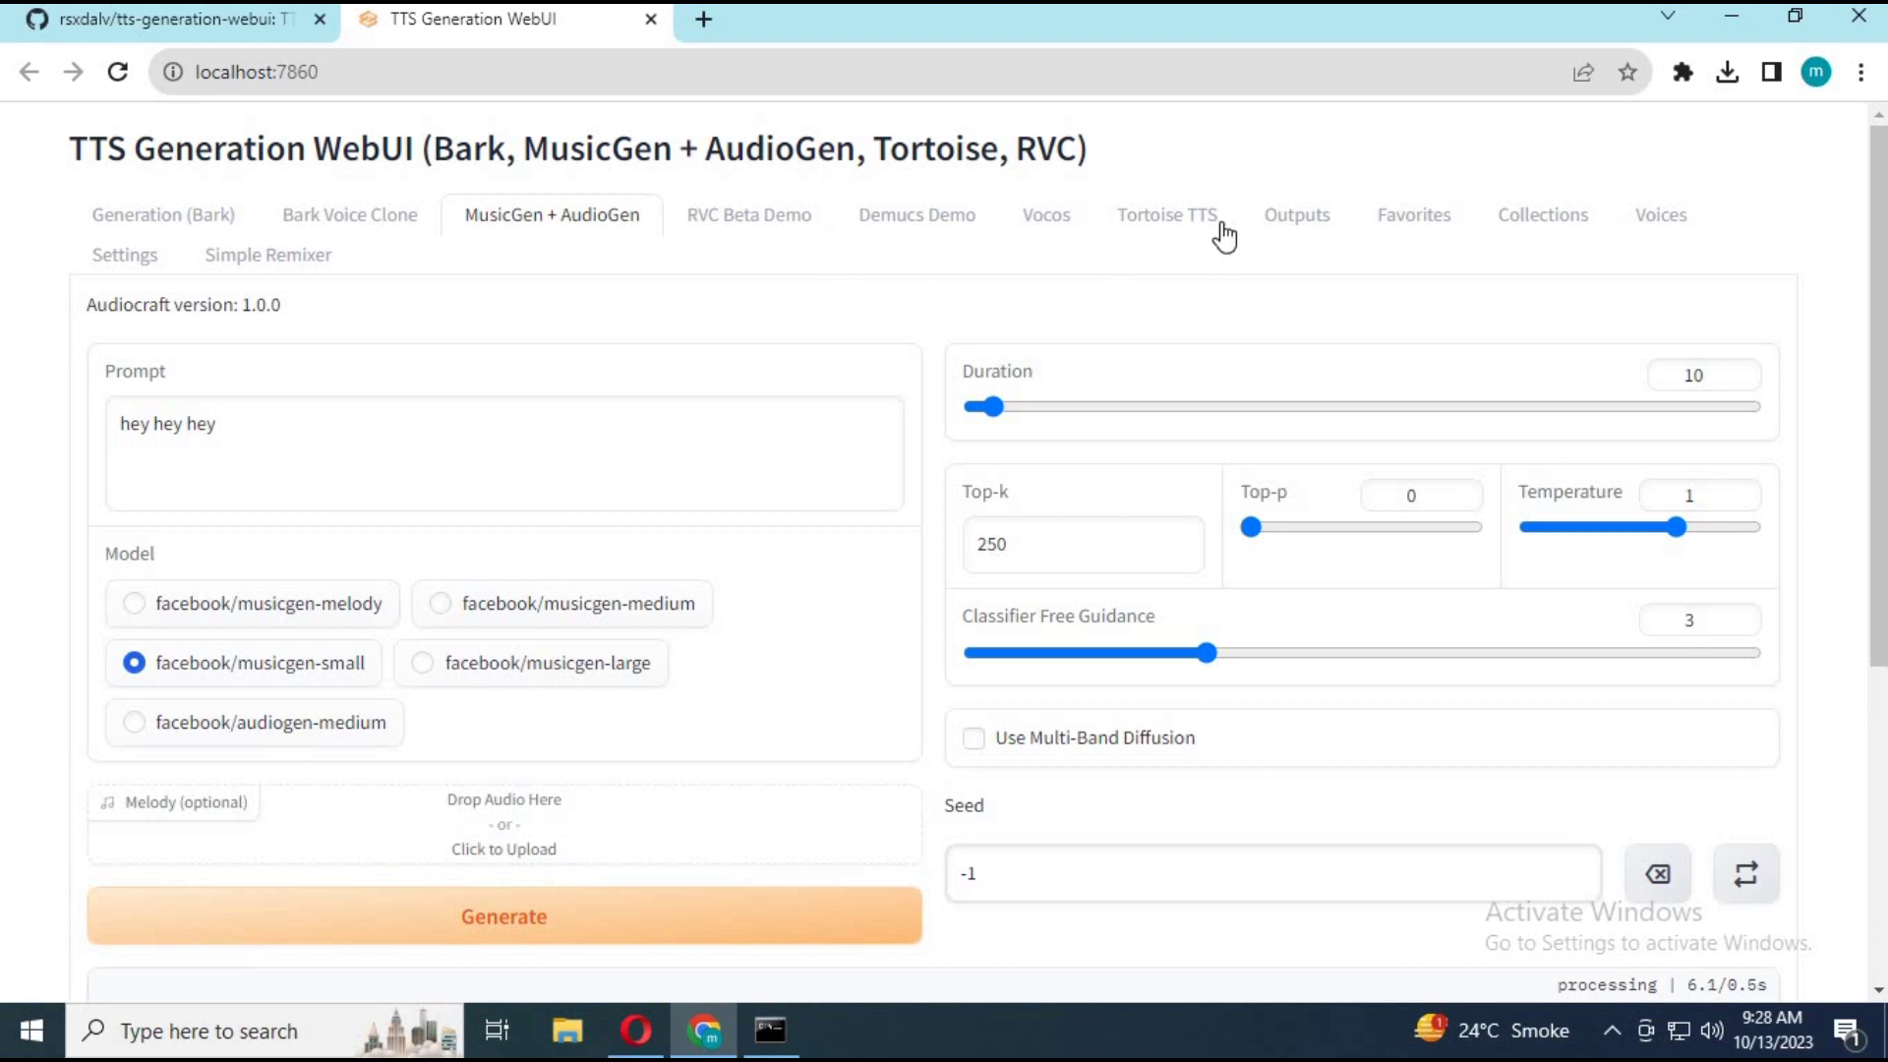
# Step: Open the data\models\tortoise folder from the Tortoise Model field, see only .gitkeep, and close it
pyautogui.click(1190, 226)
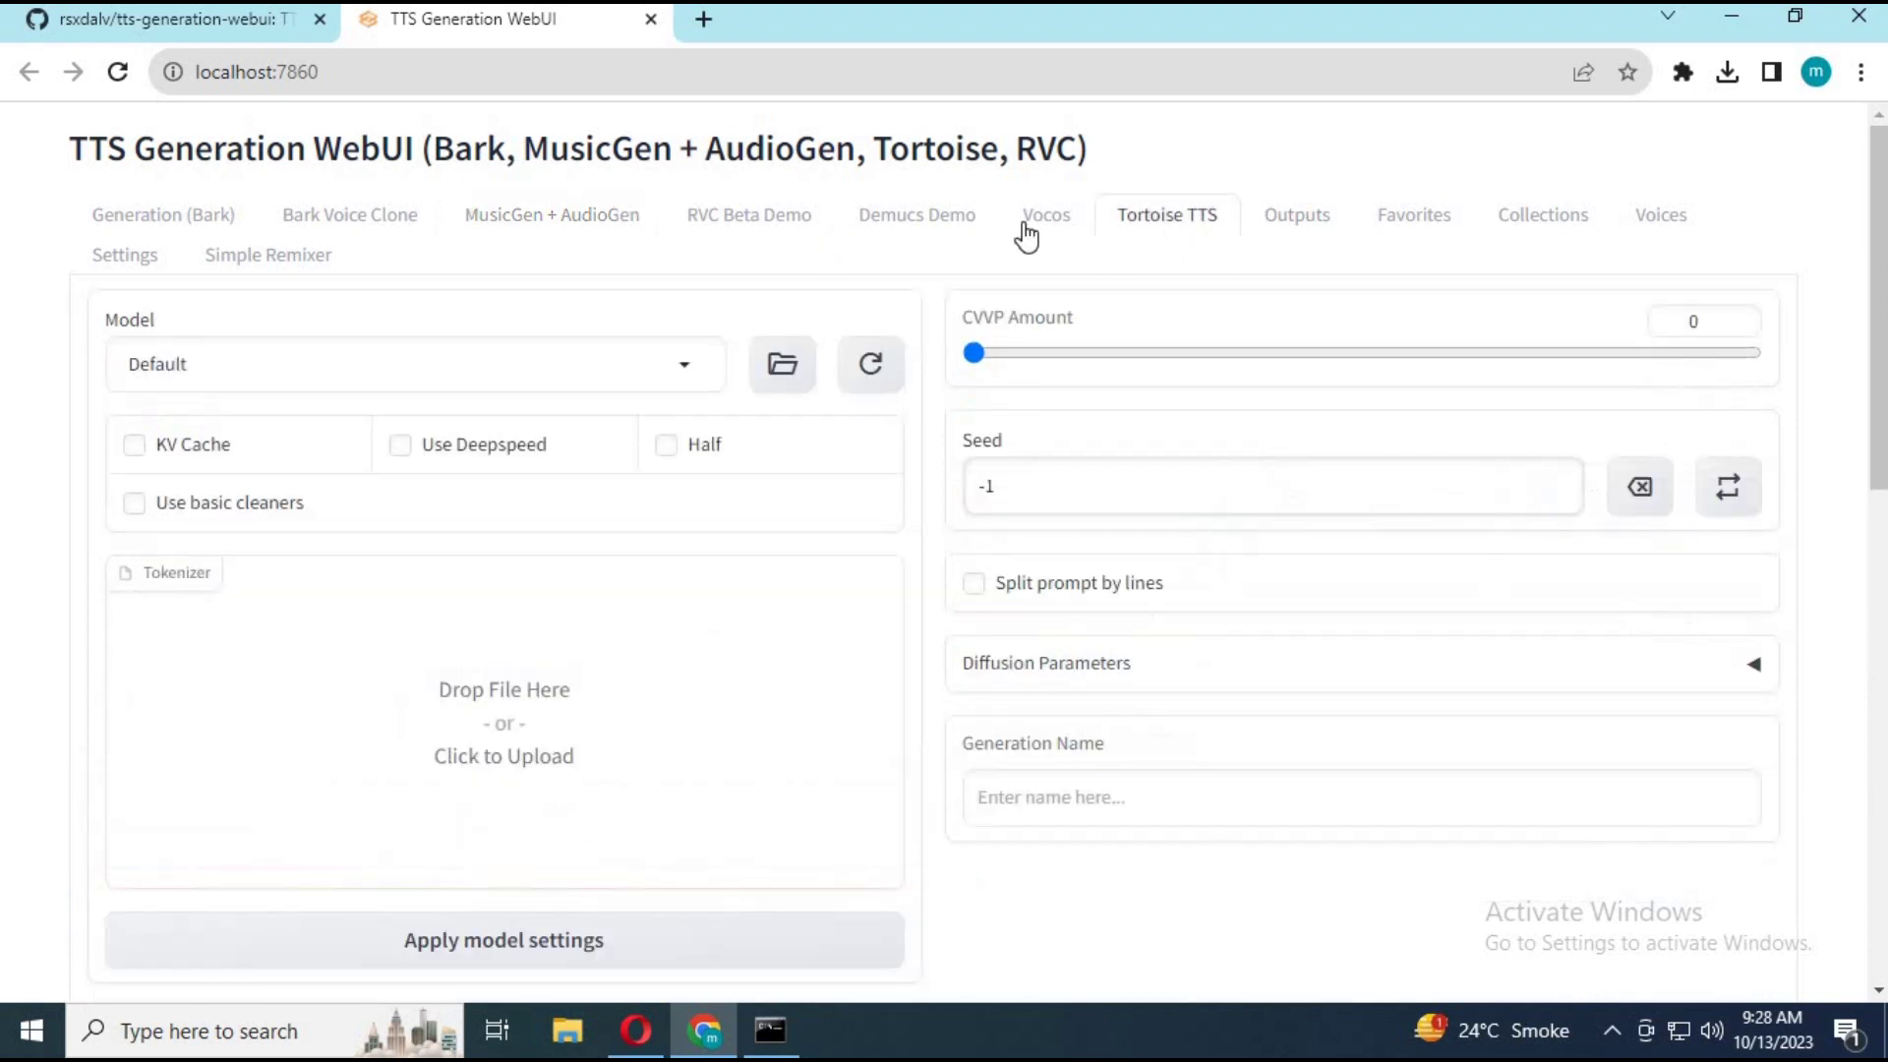
pyautogui.click(682, 371)
pyautogui.click(789, 371)
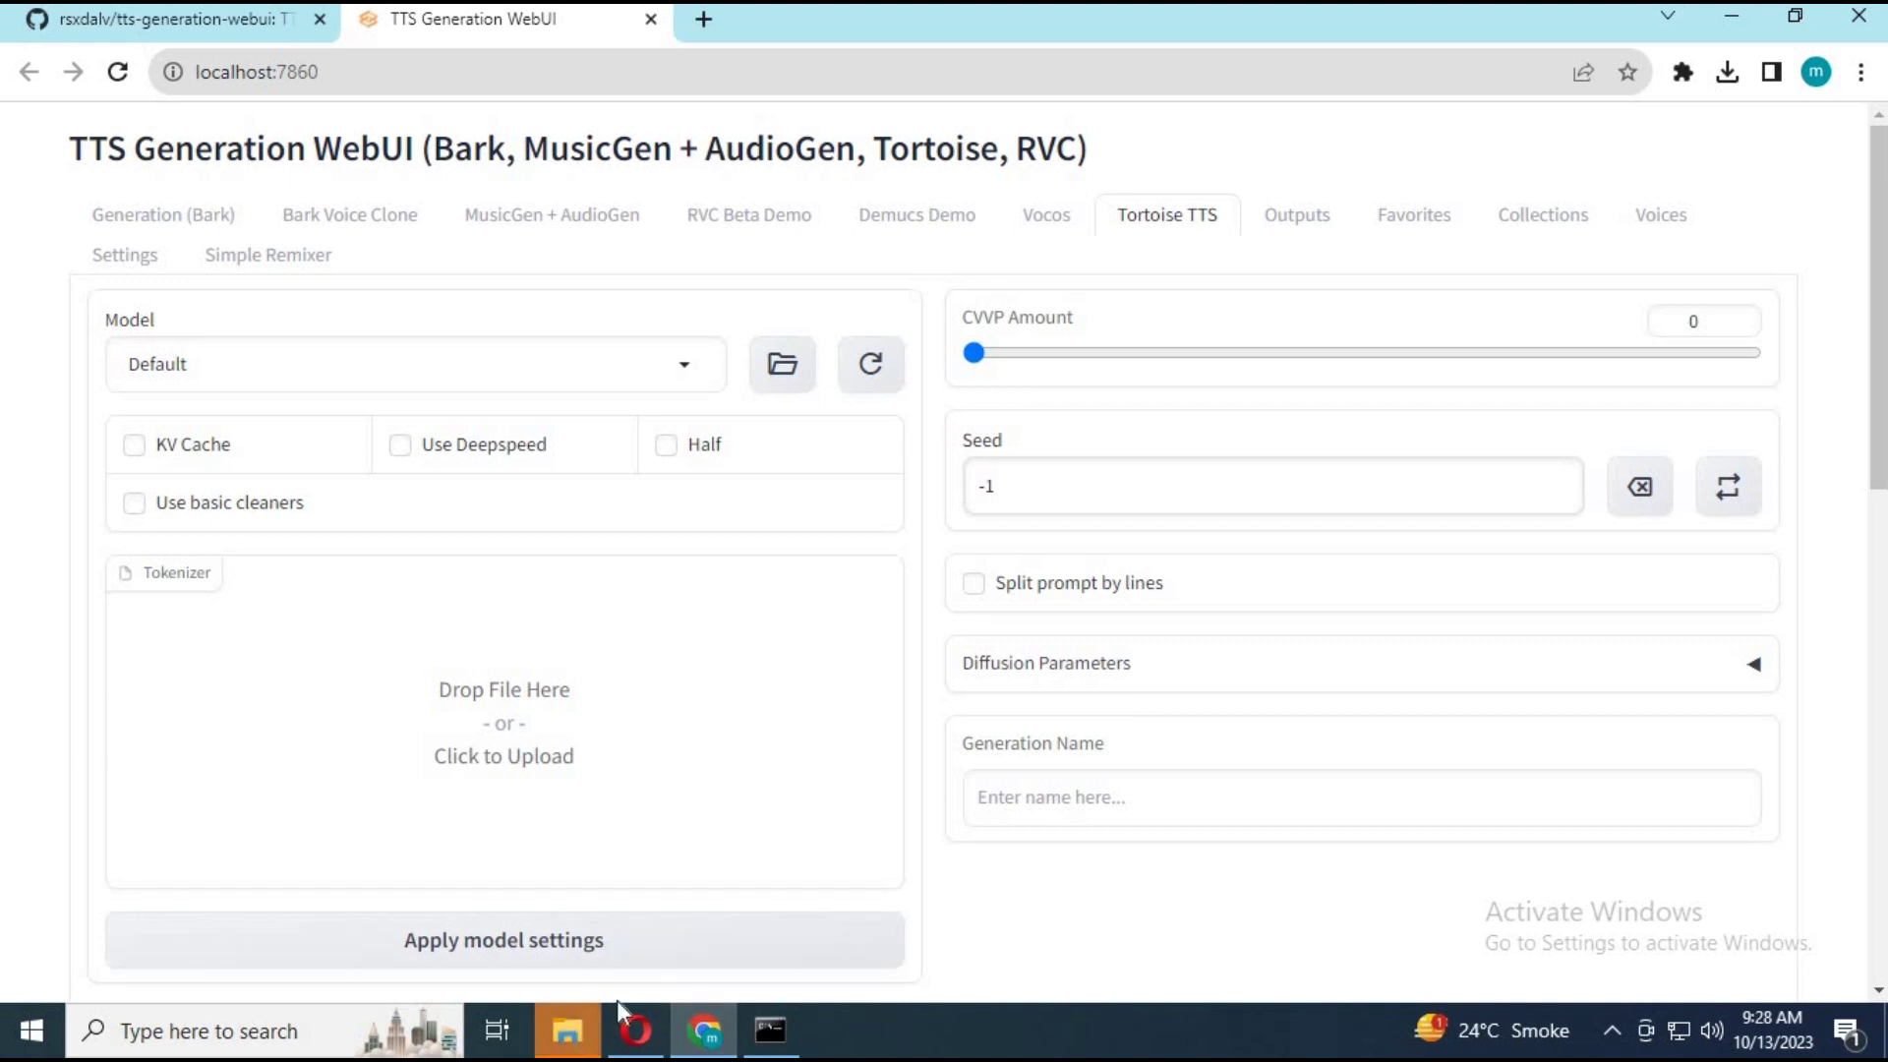
pyautogui.rightClick(710, 632)
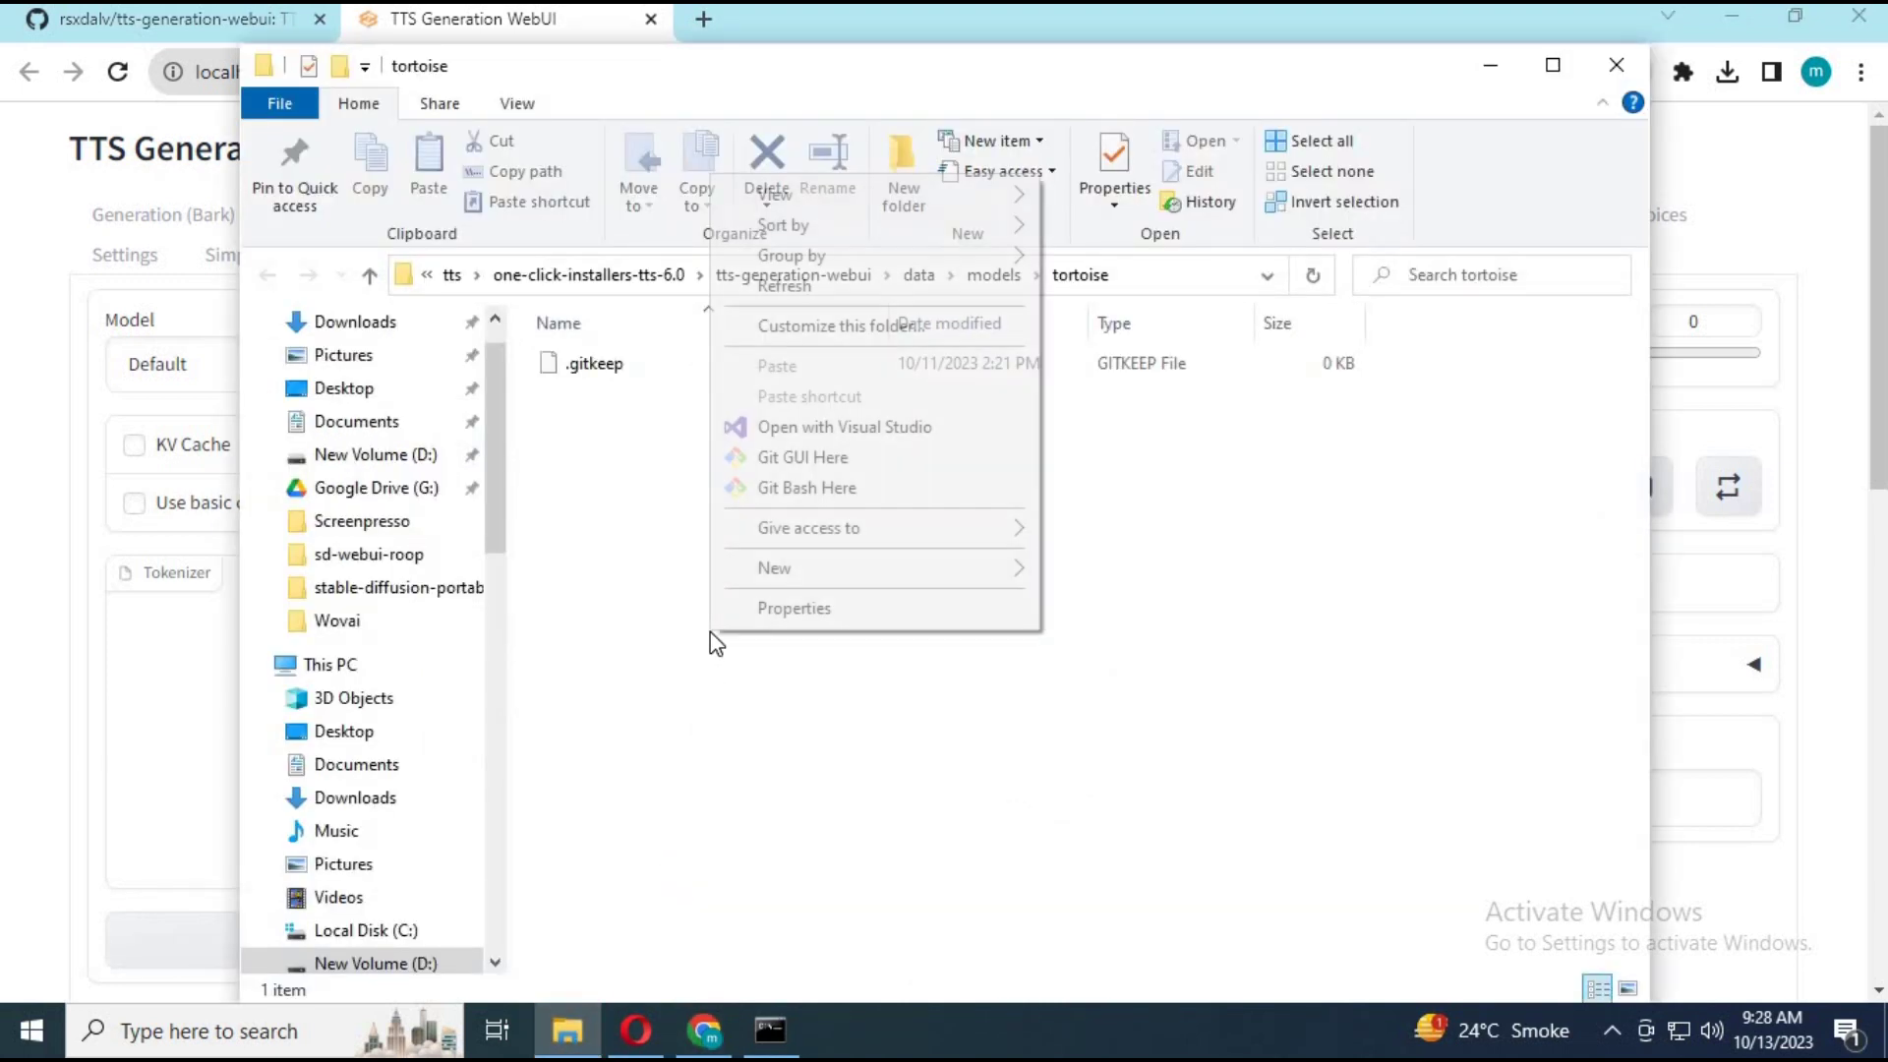
pyautogui.click(642, 468)
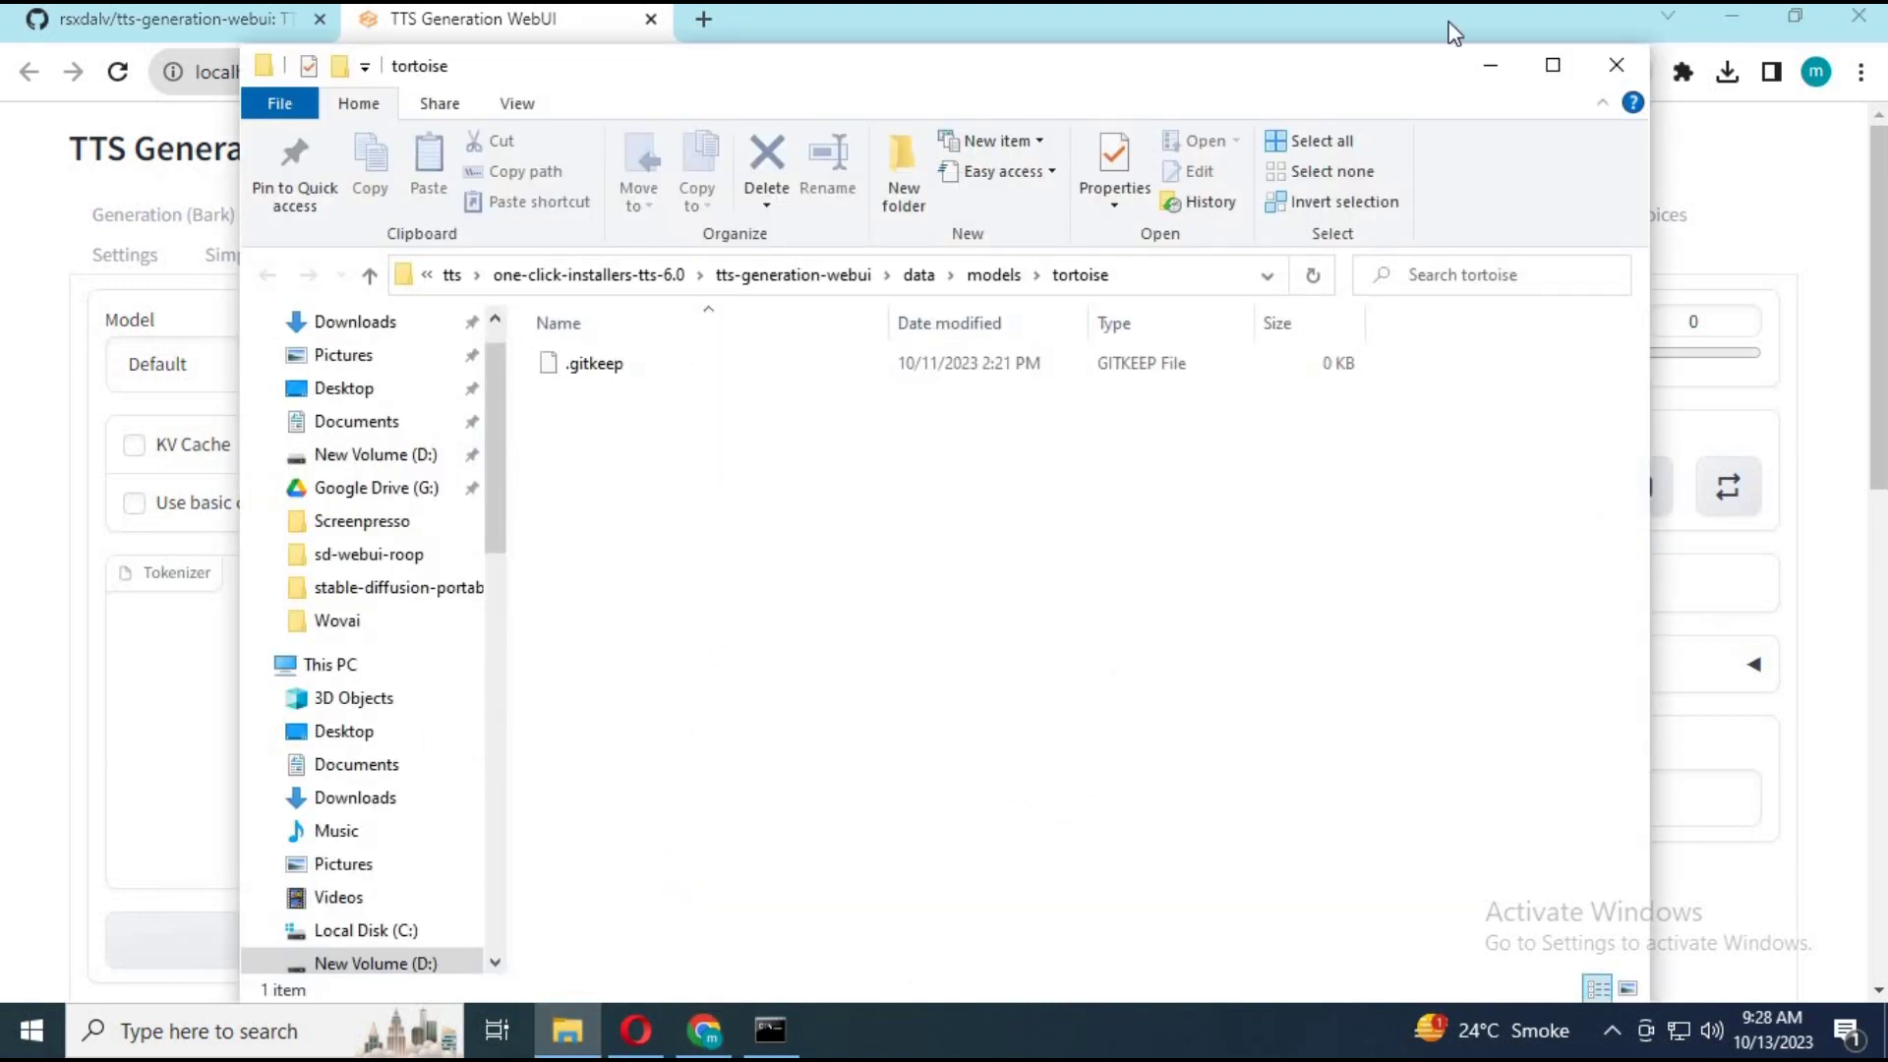
pyautogui.click(1618, 65)
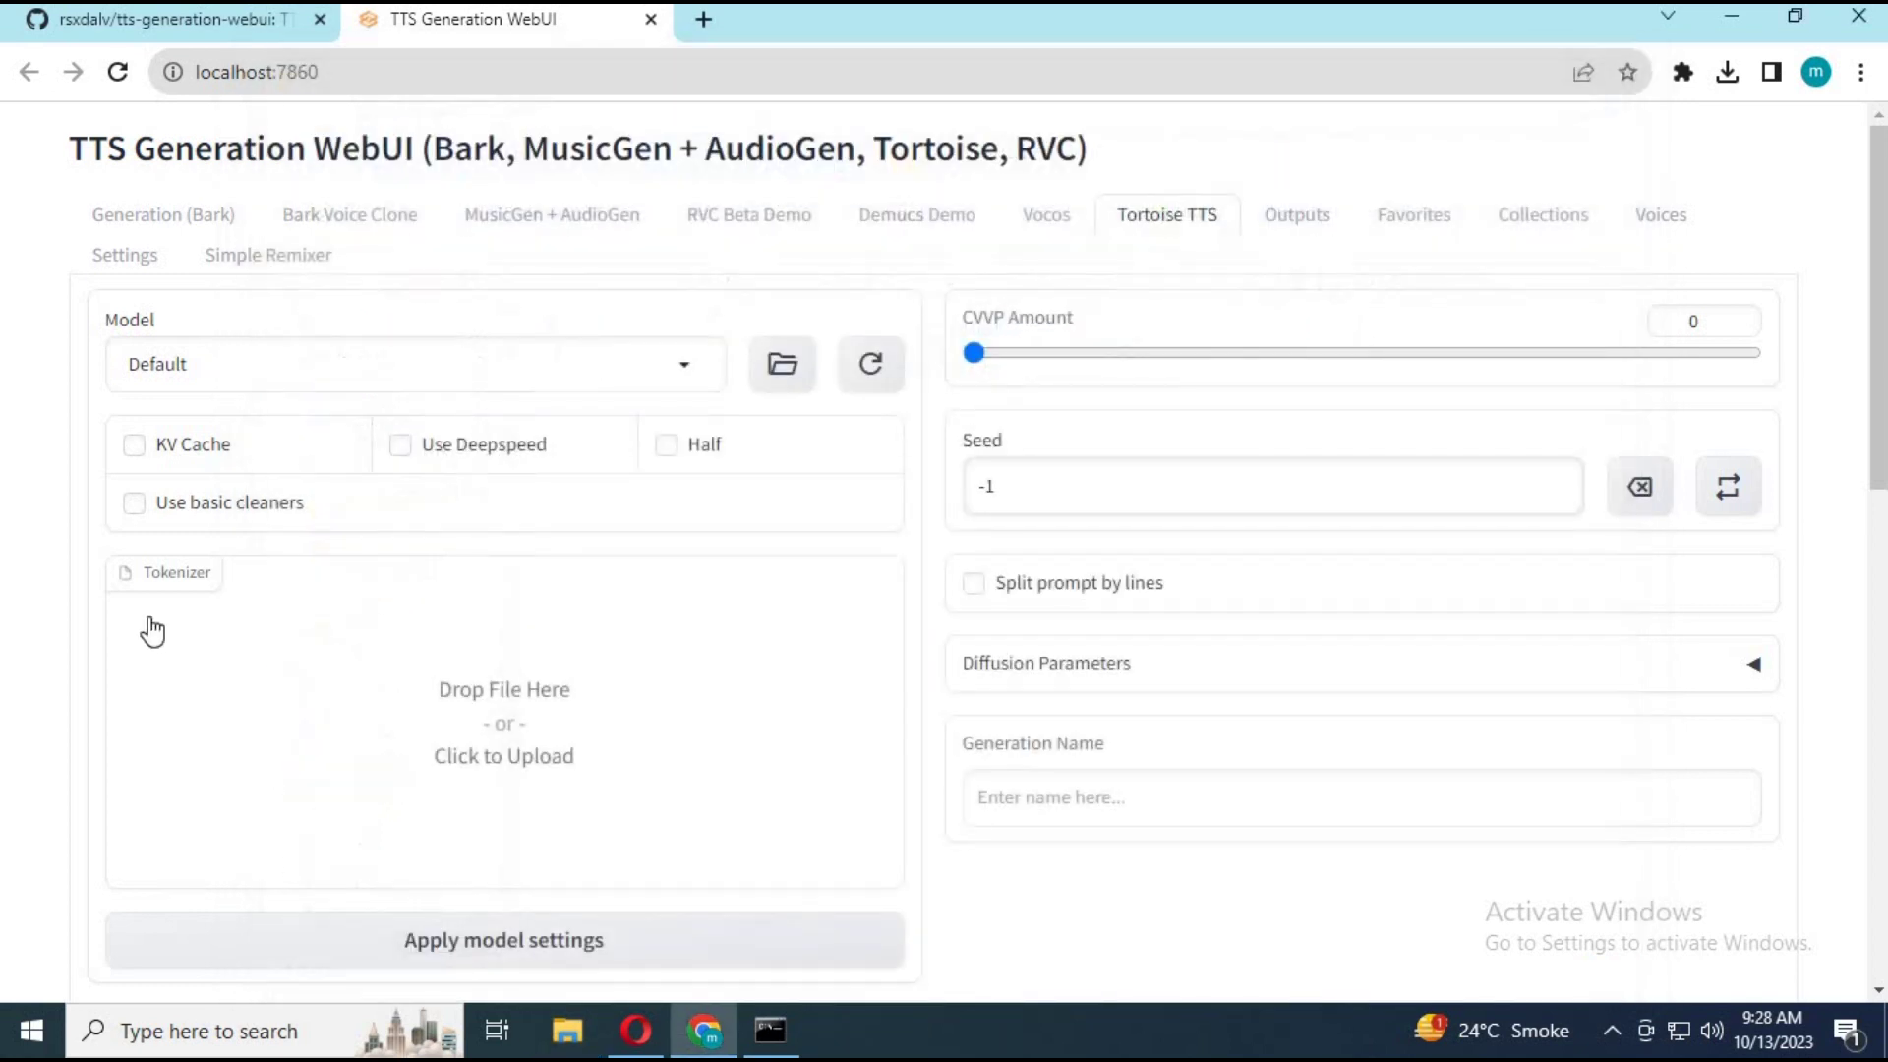
# Step: Enable Deepspeed, review the voice list keeping random, and expand Autoregressive Parameters
pyautogui.click(399, 445)
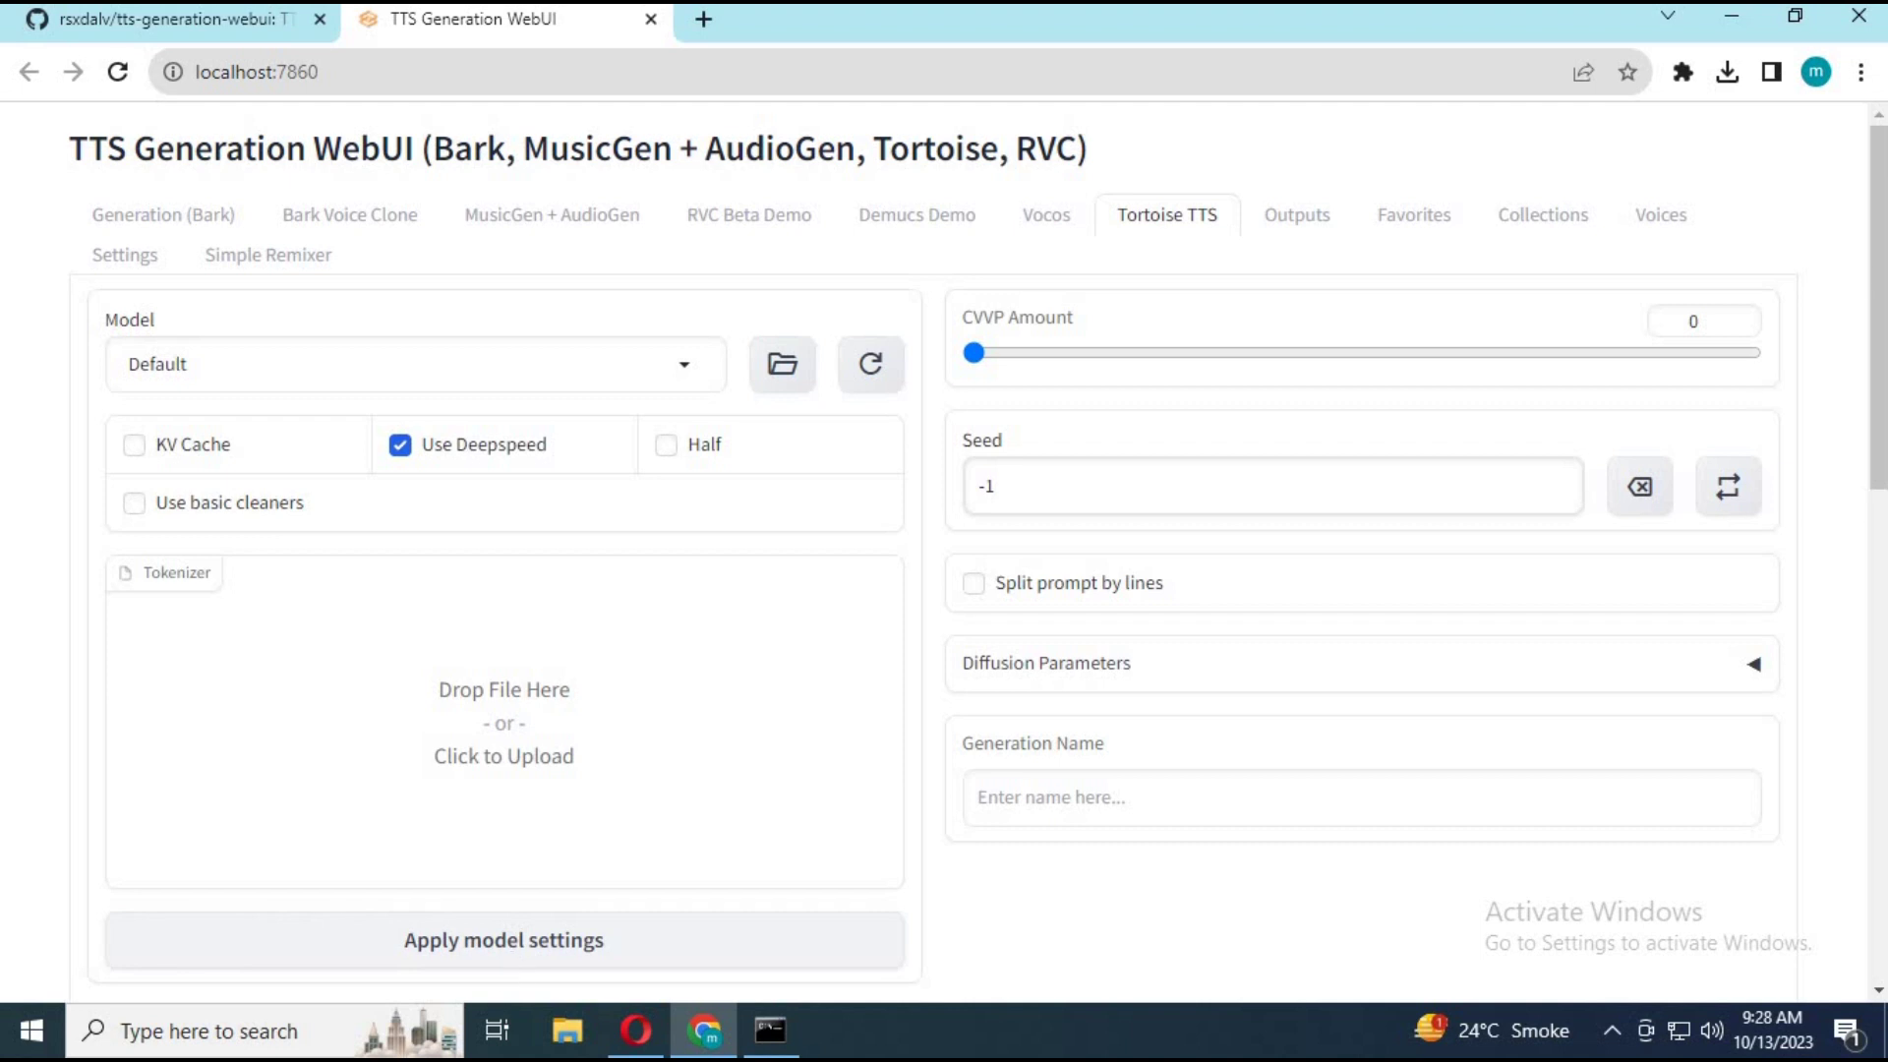
pyautogui.scroll(-5, 1719, 588)
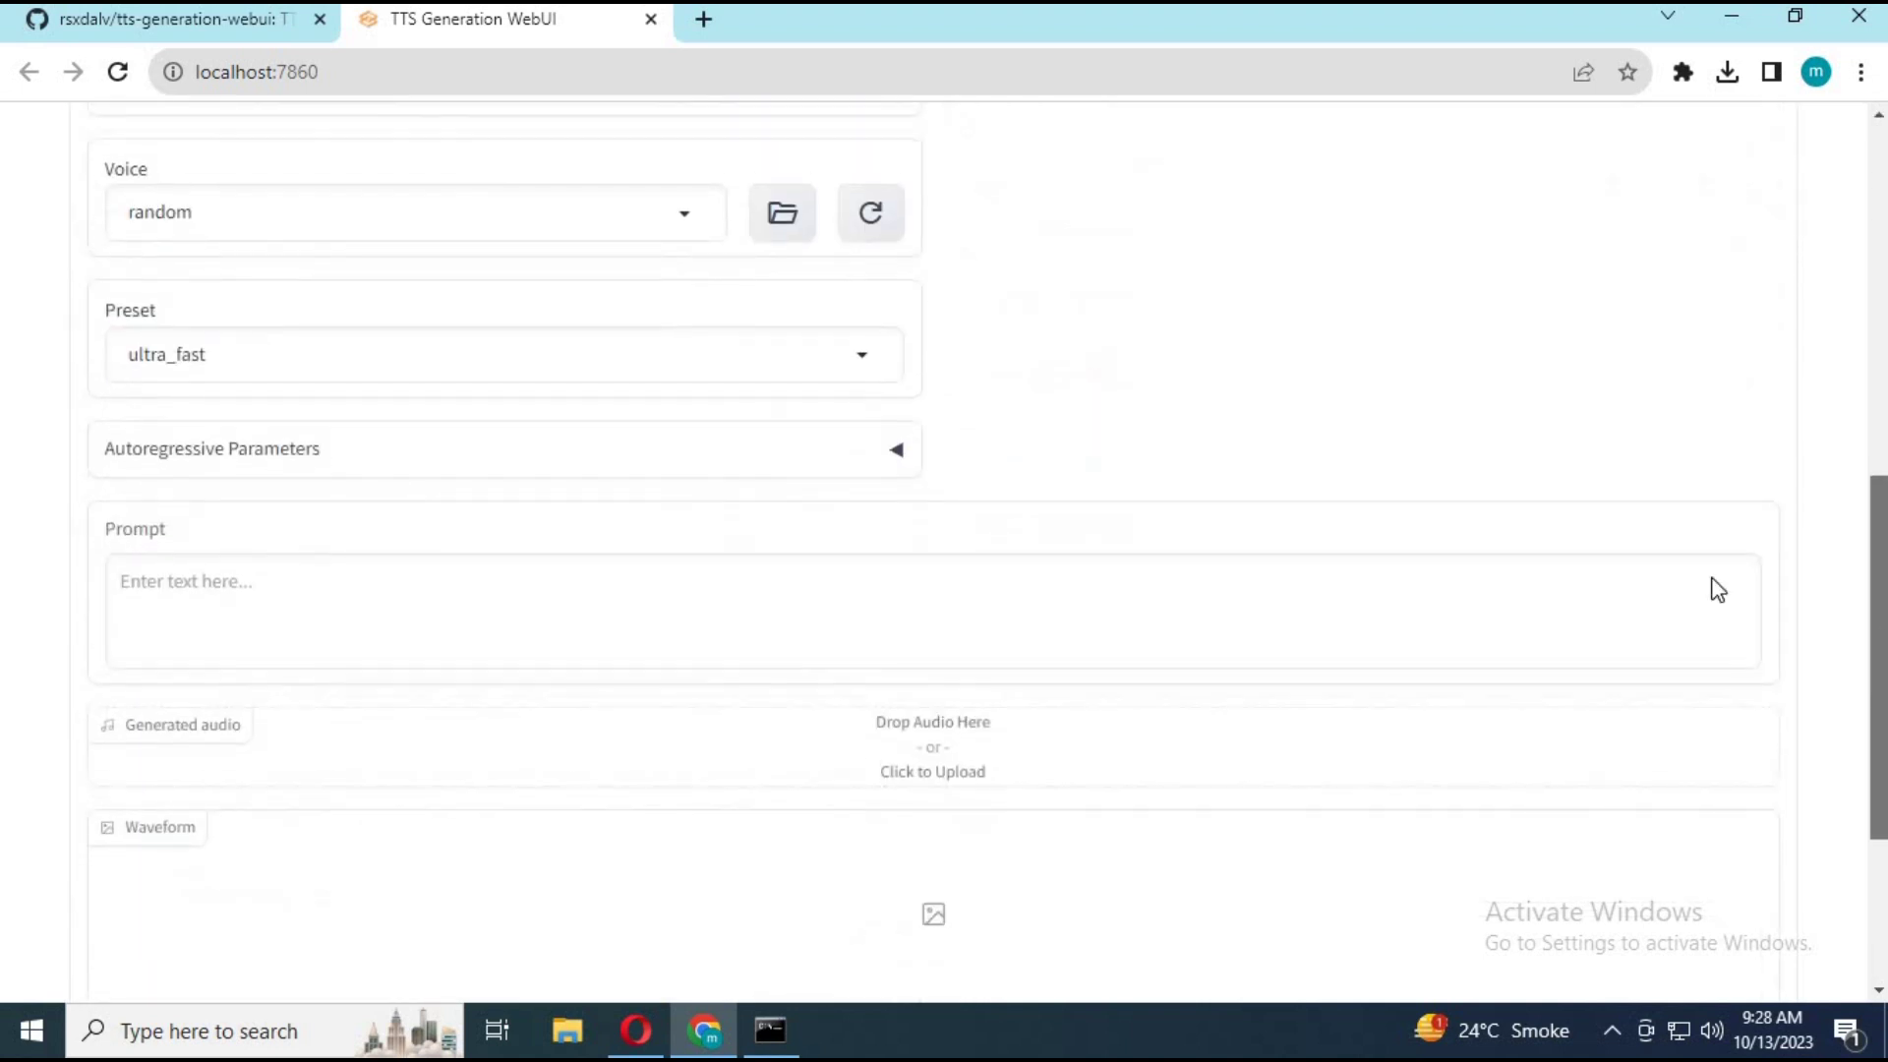
pyautogui.click(279, 319)
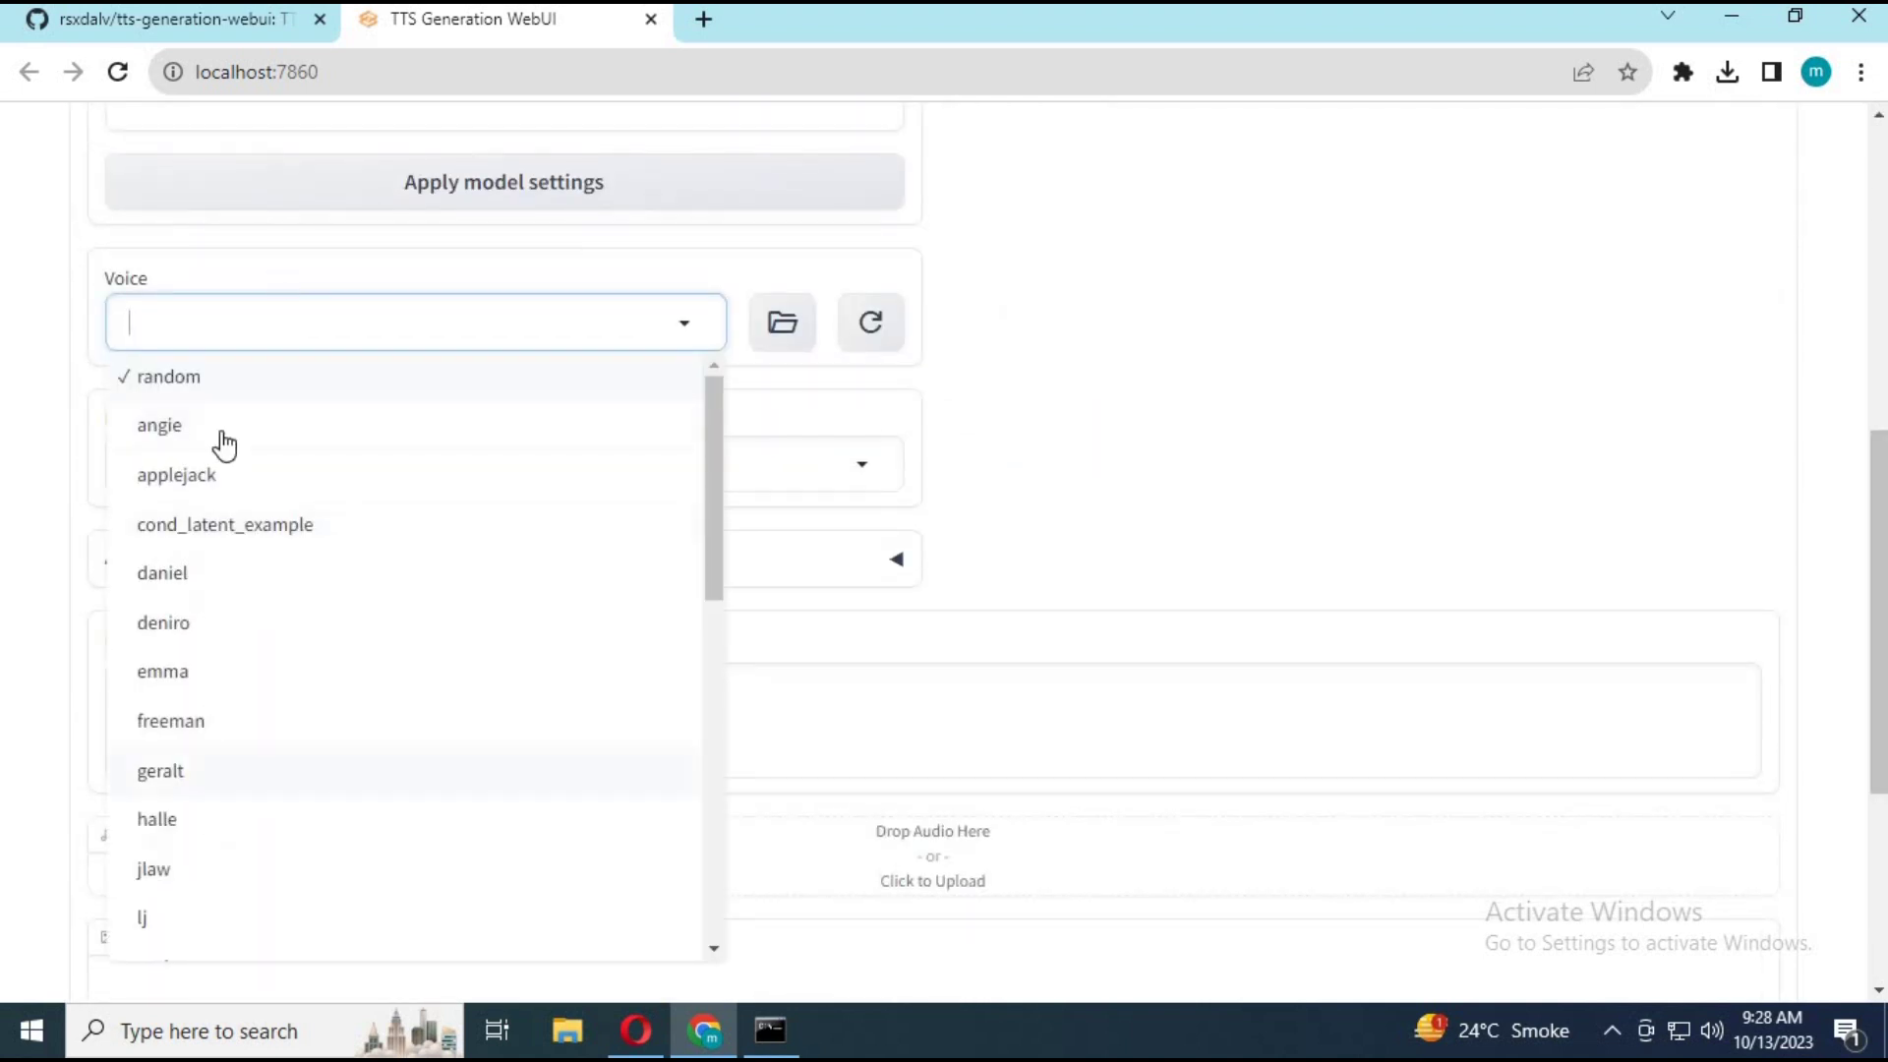
pyautogui.click(1298, 579)
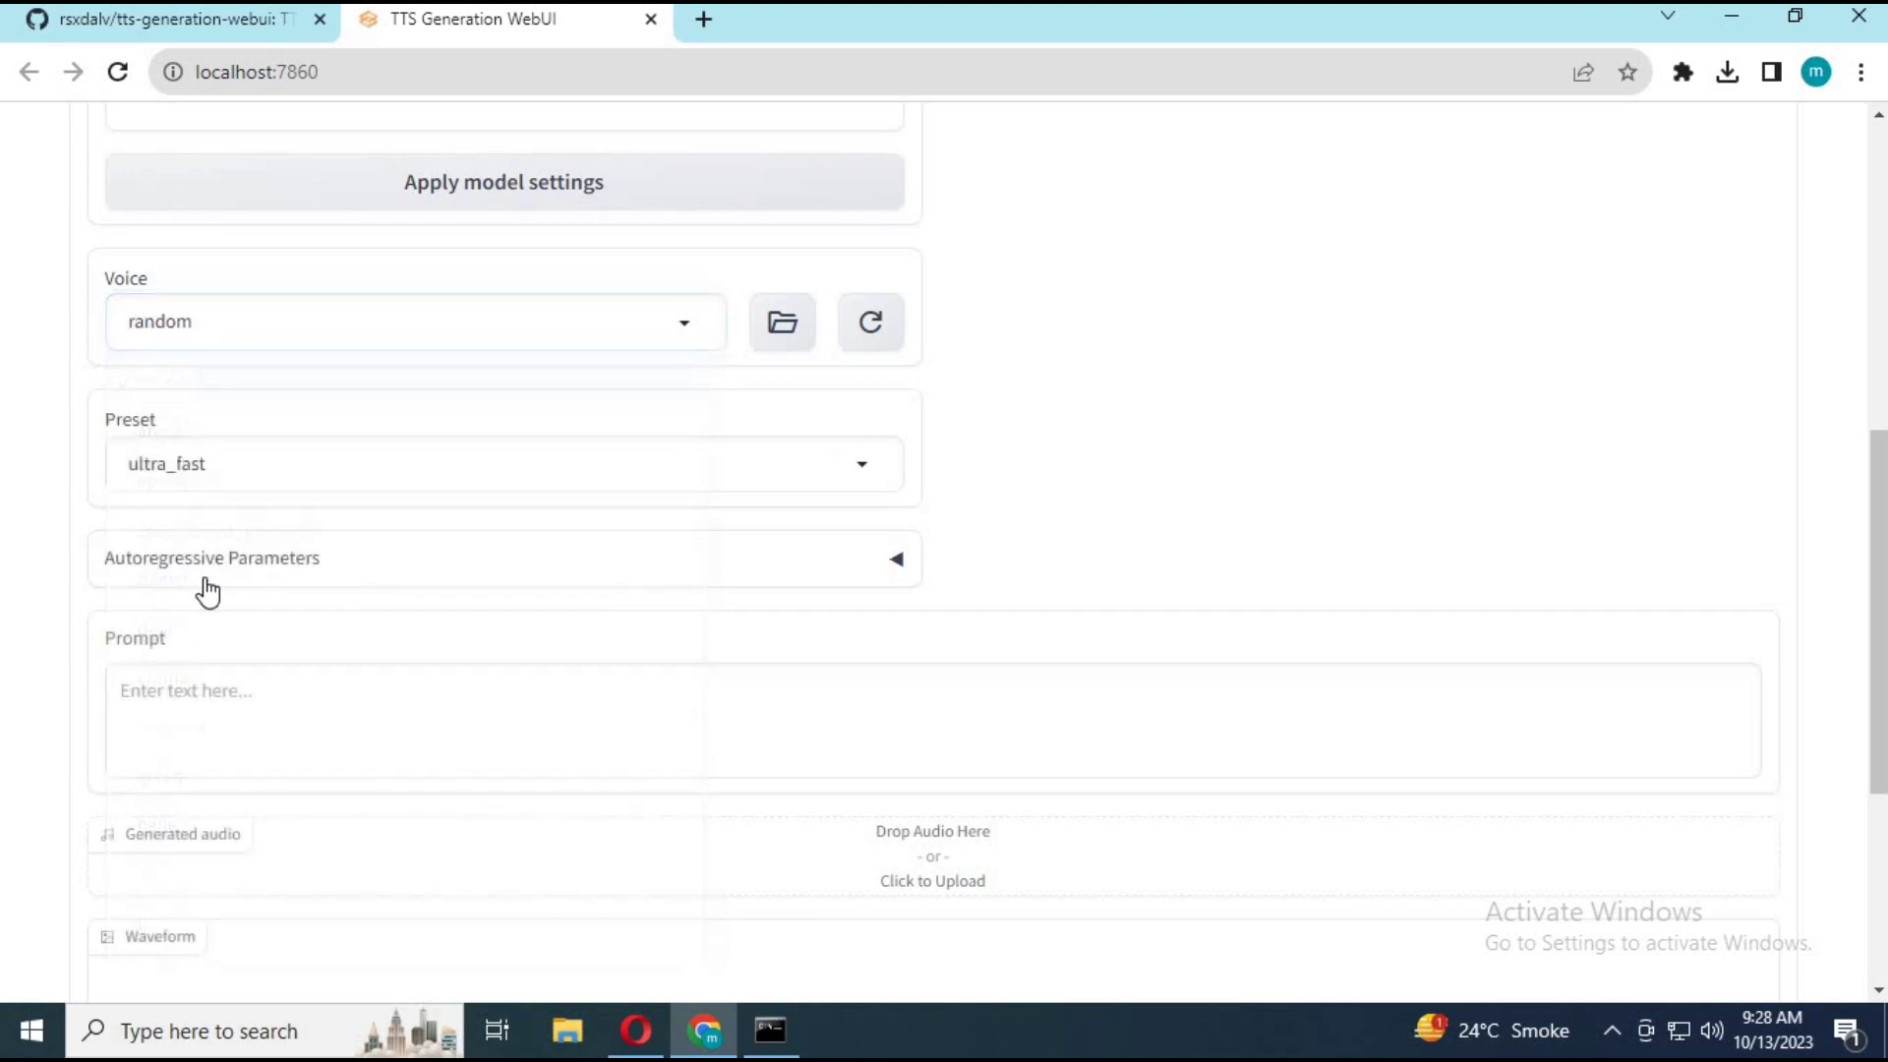
pyautogui.click(241, 581)
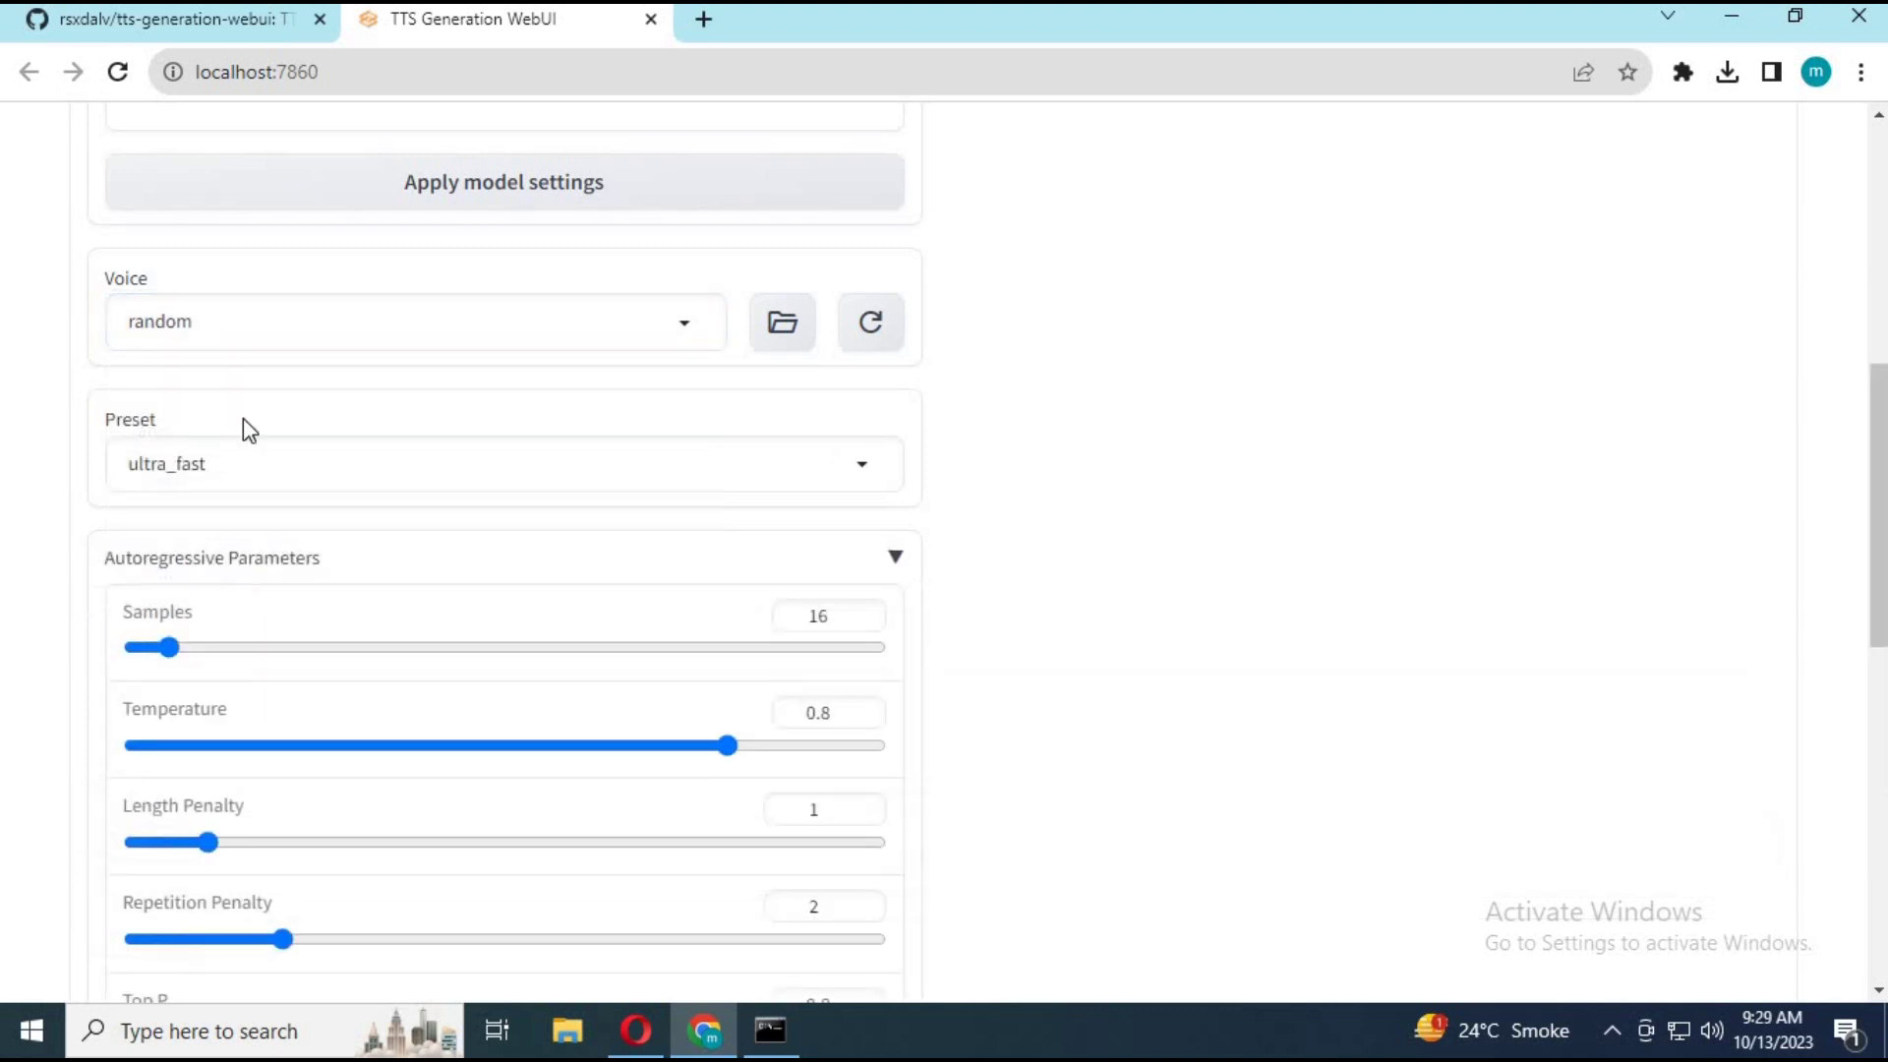
# Step: Review the presets keeping ultra_fast, focus the Prompt field and scroll the page
pyautogui.click(229, 474)
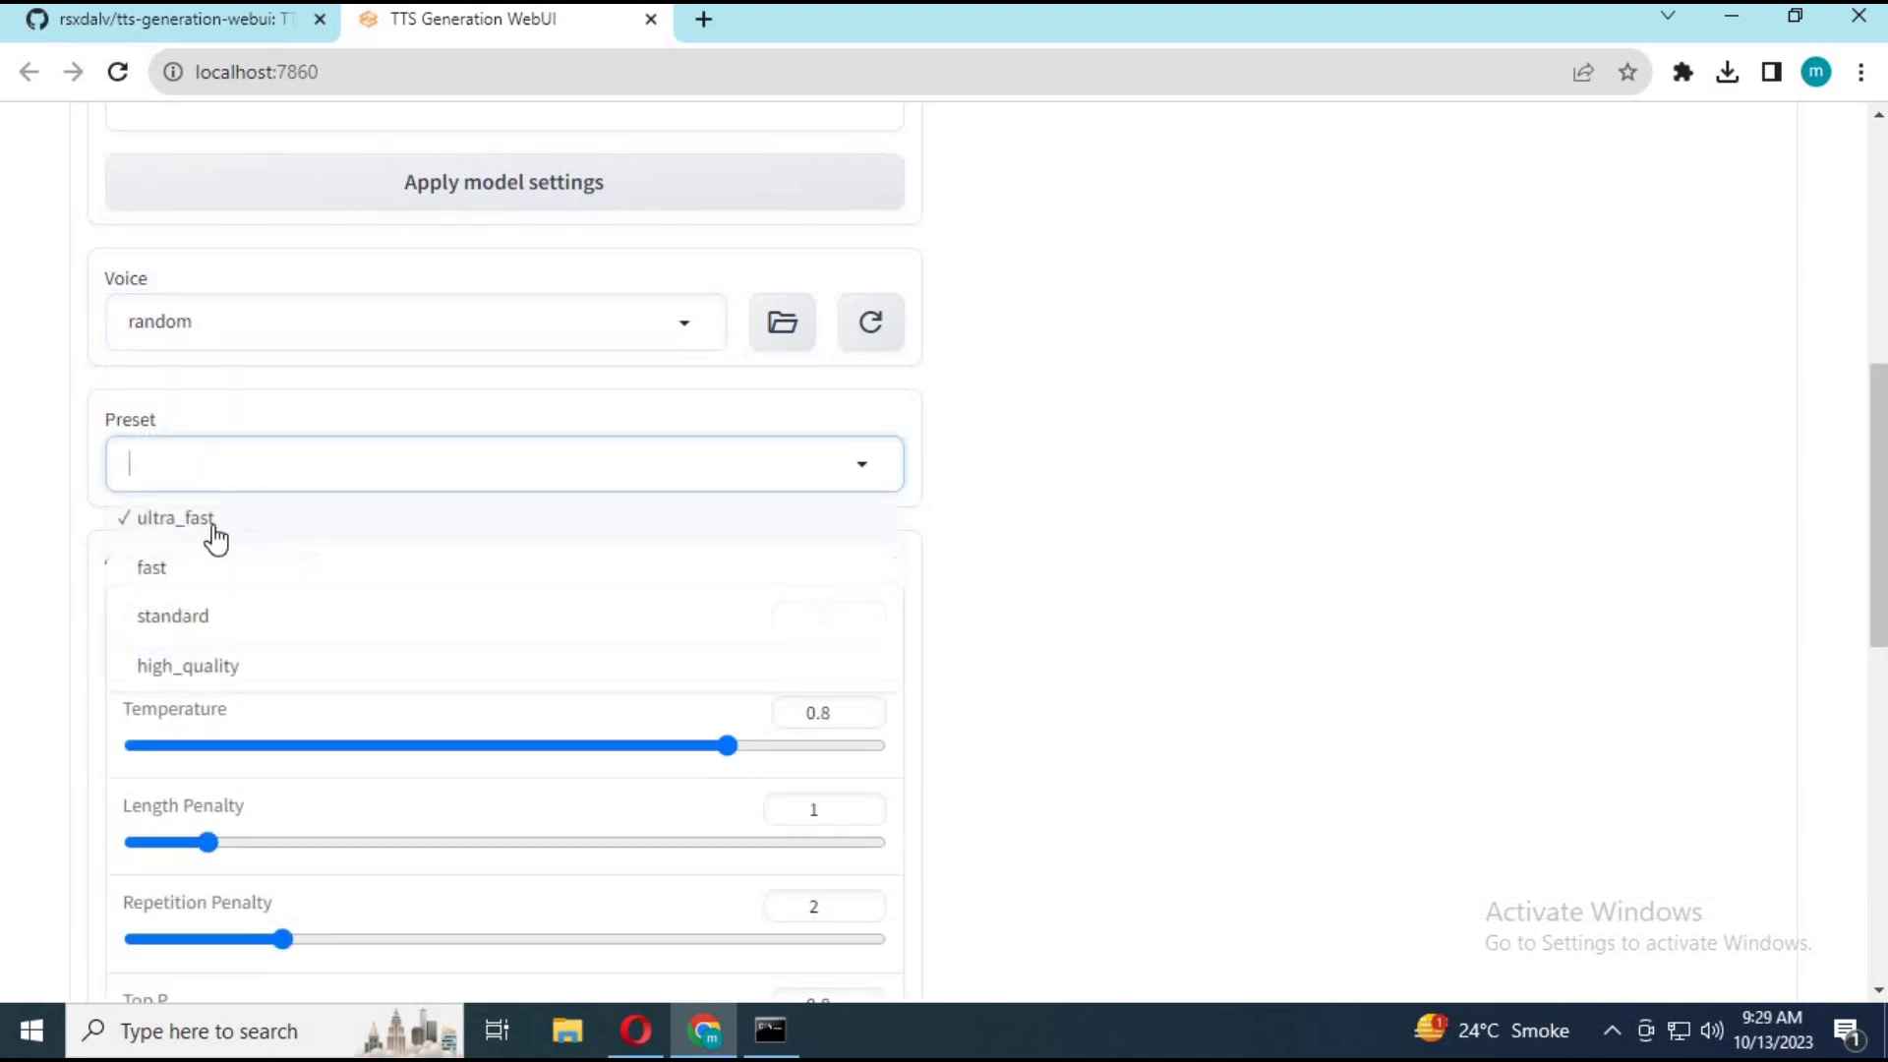
pyautogui.click(1402, 409)
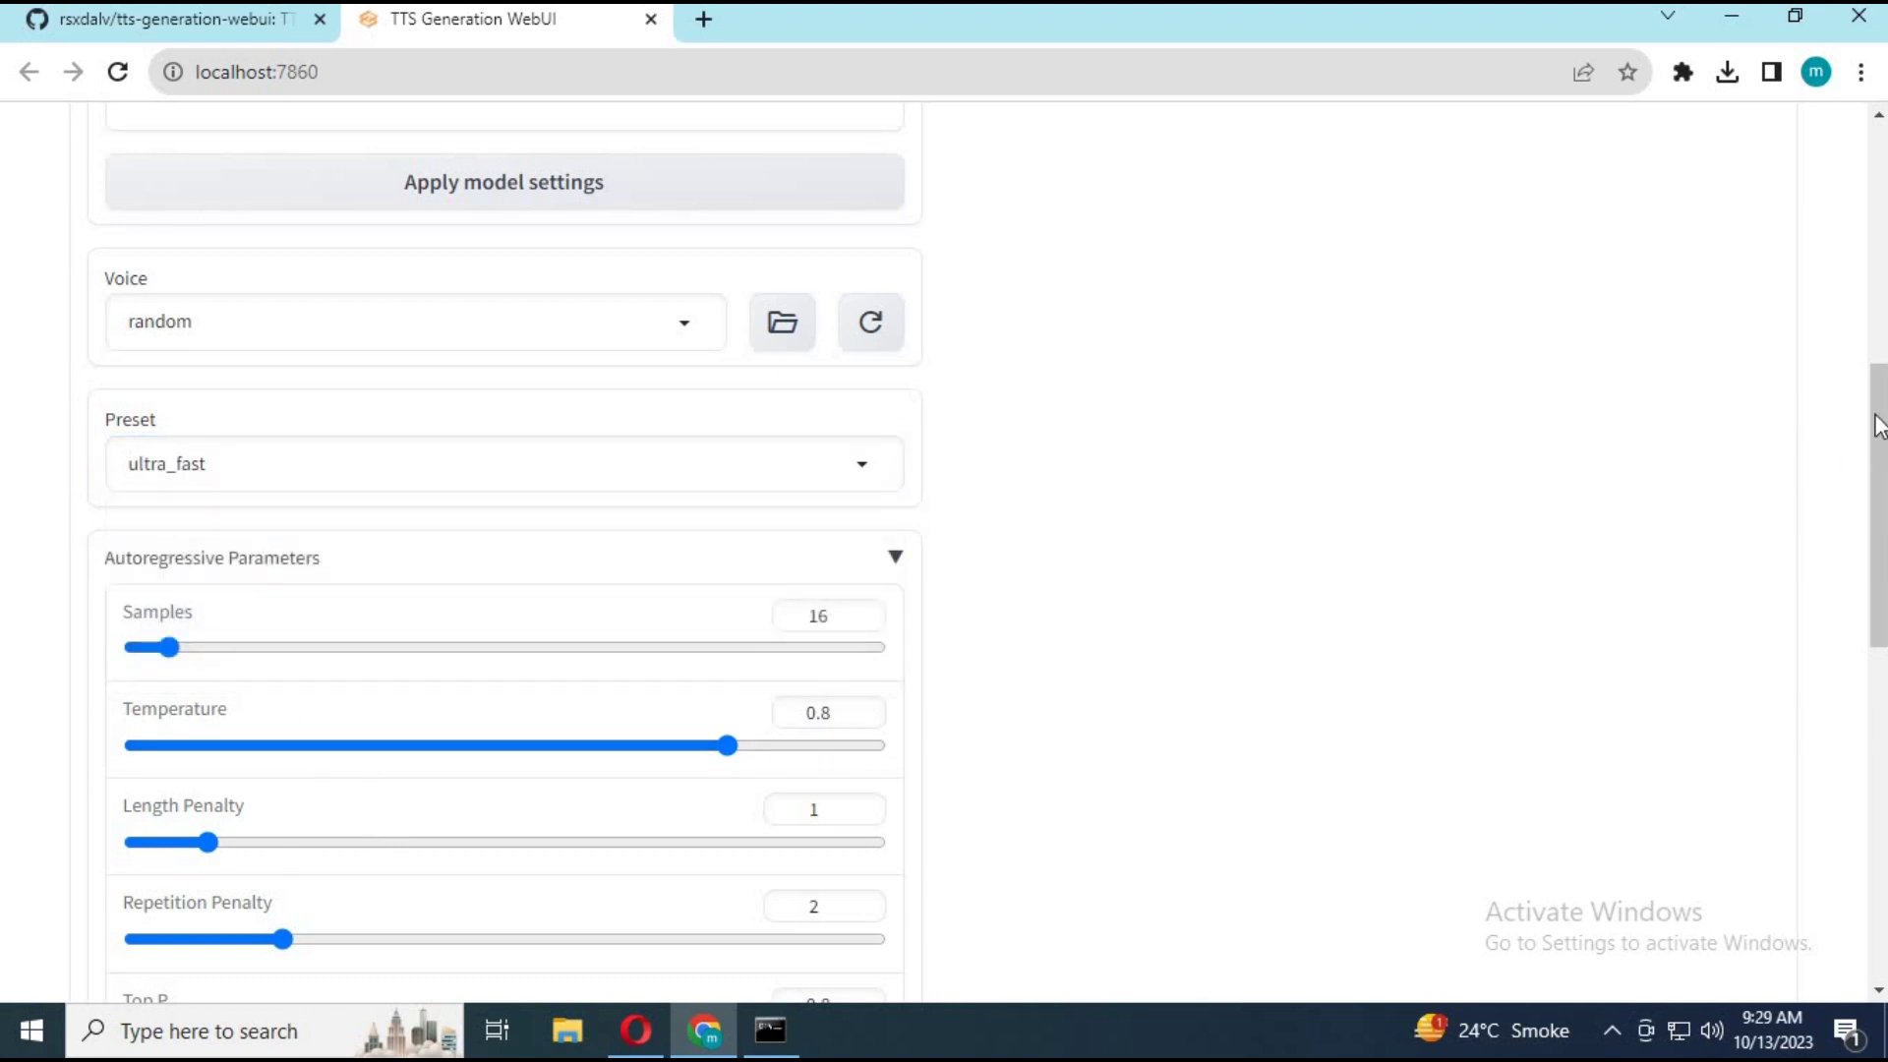
pyautogui.moveTo(1878, 425); pyautogui.dragTo(1823, 642)
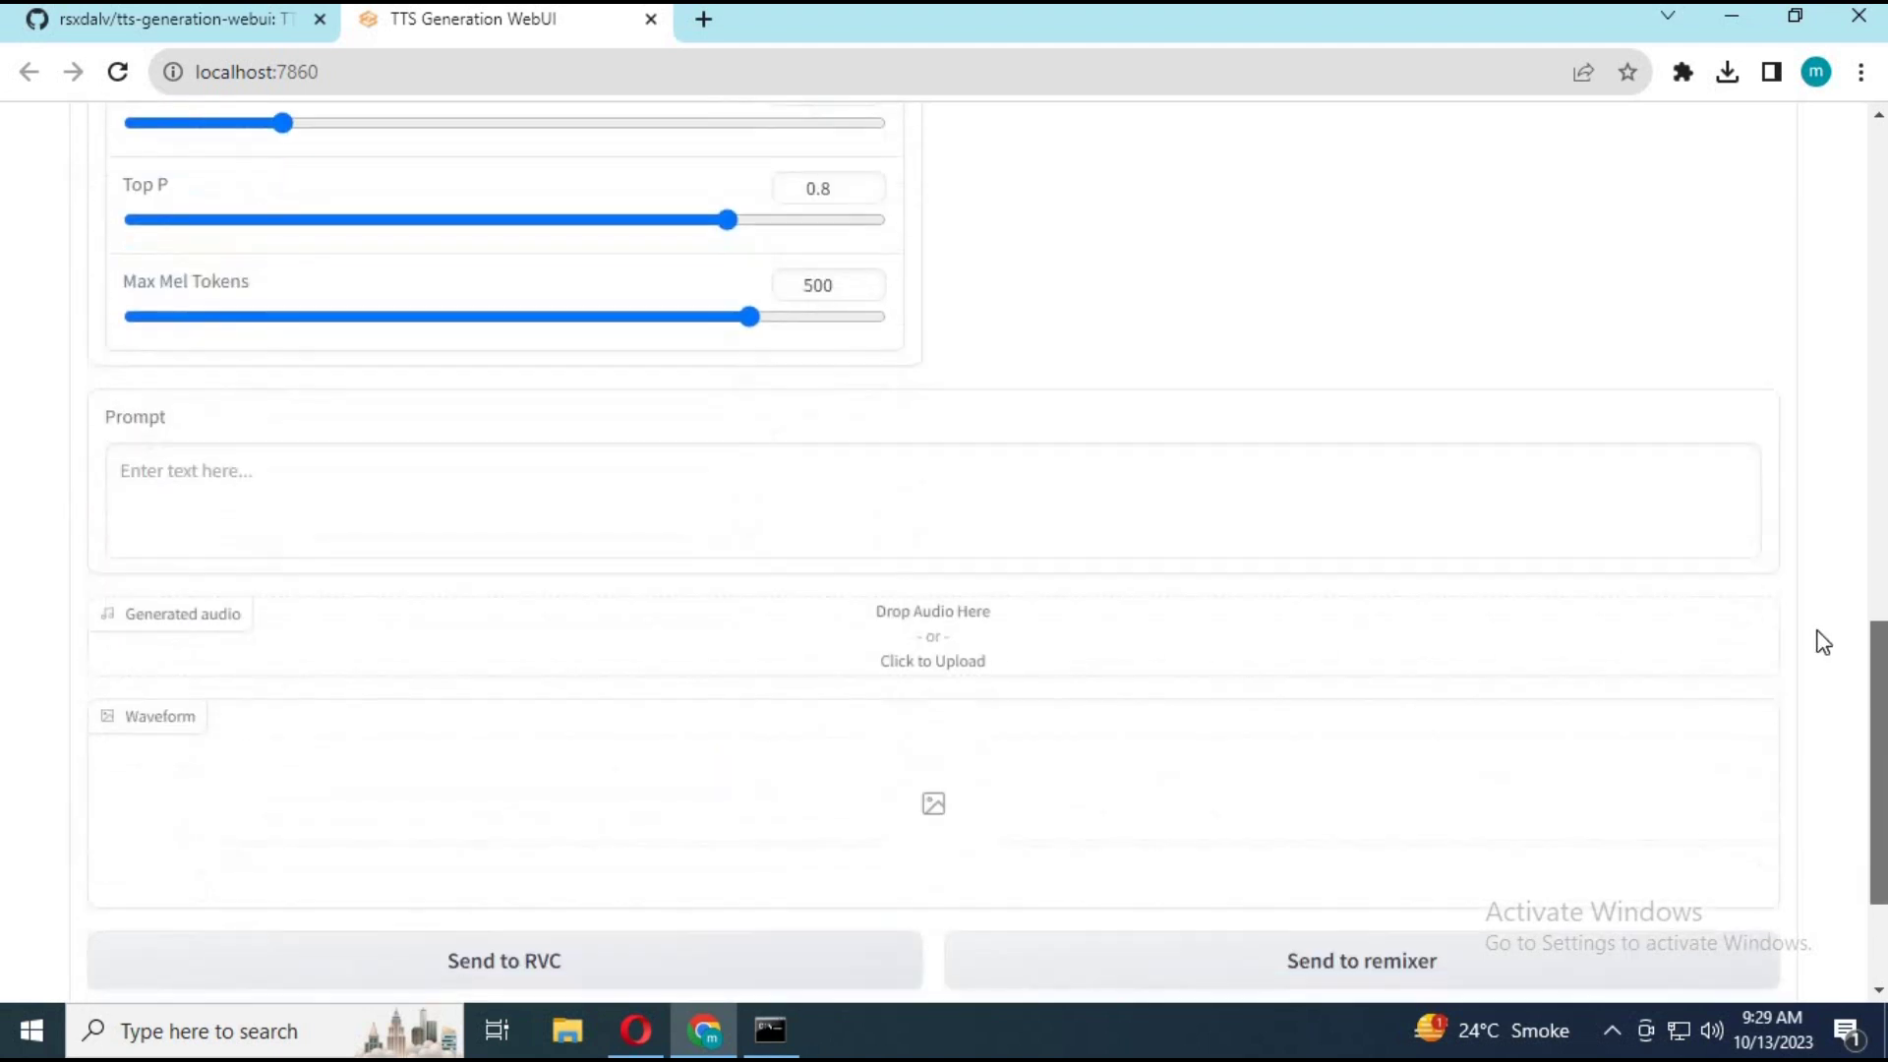
pyautogui.click(351, 505)
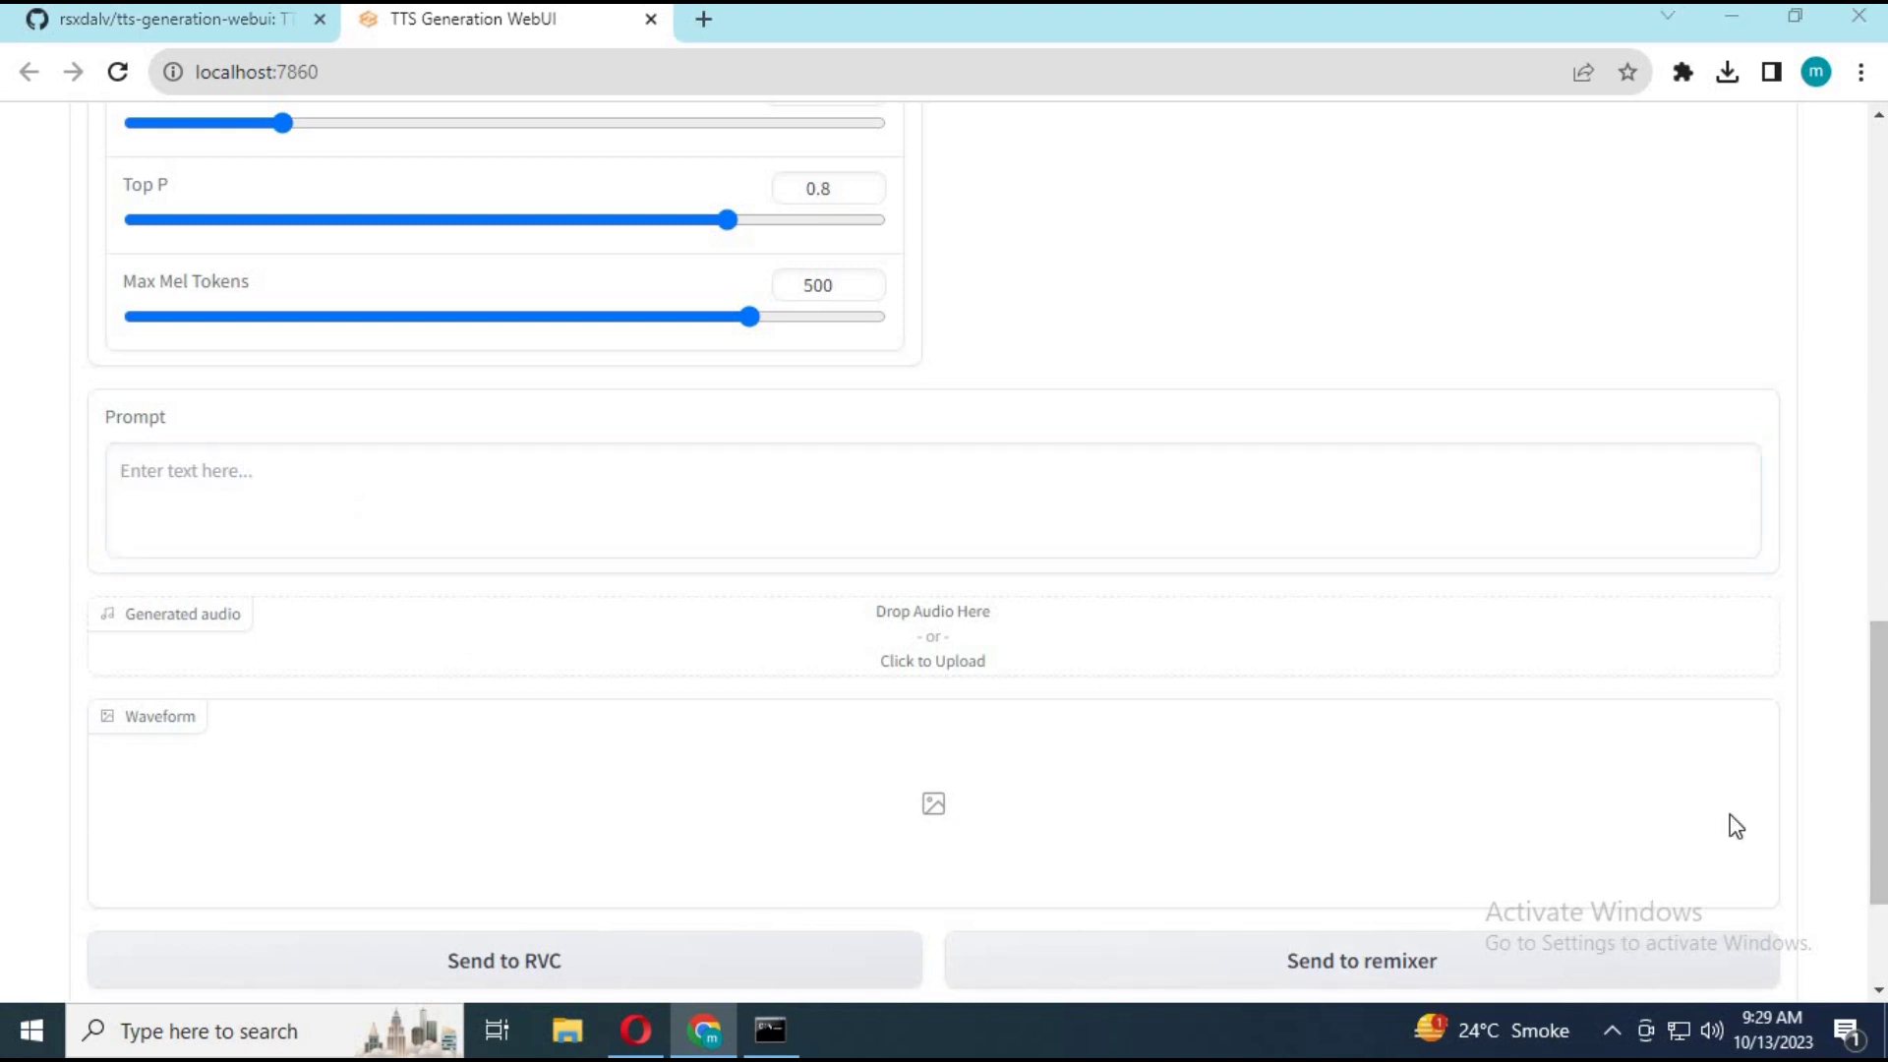
pyautogui.moveTo(1872, 646); pyautogui.dragTo(1874, 721)
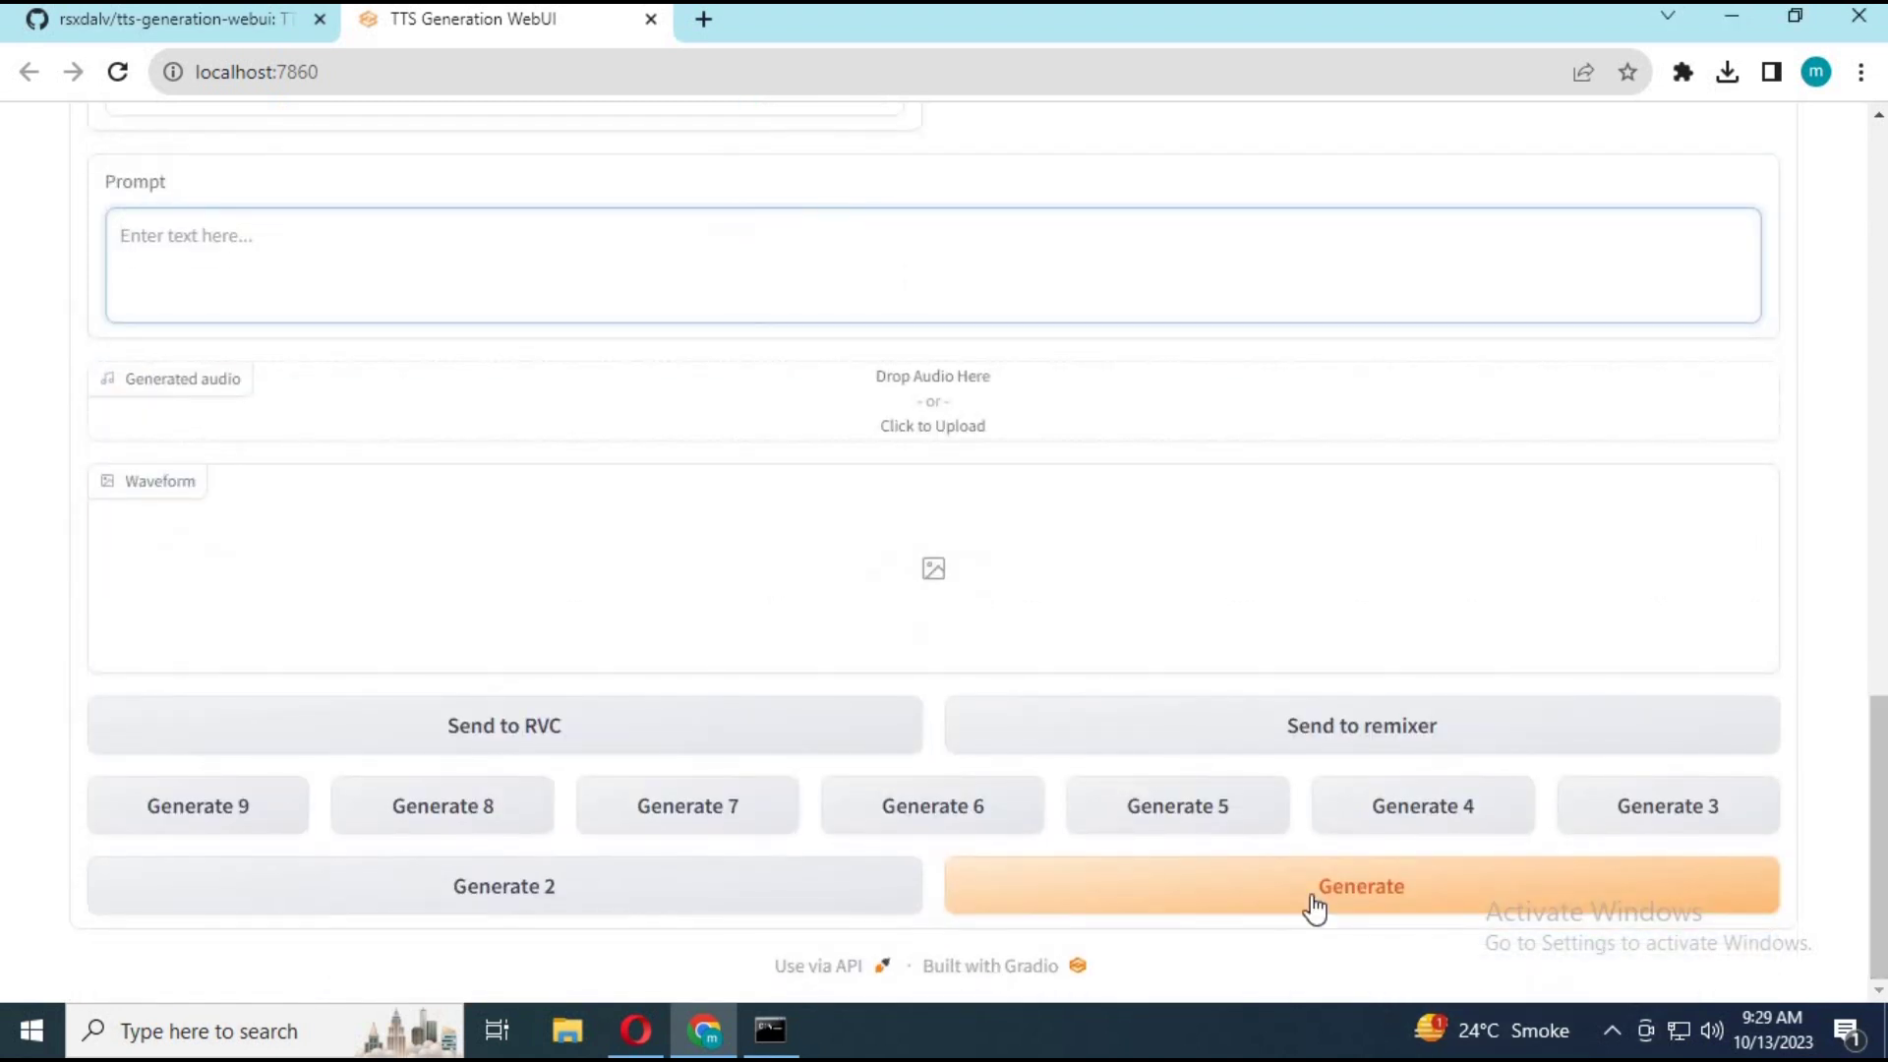
pyautogui.moveTo(1879, 827); pyautogui.dragTo(1878, 196)
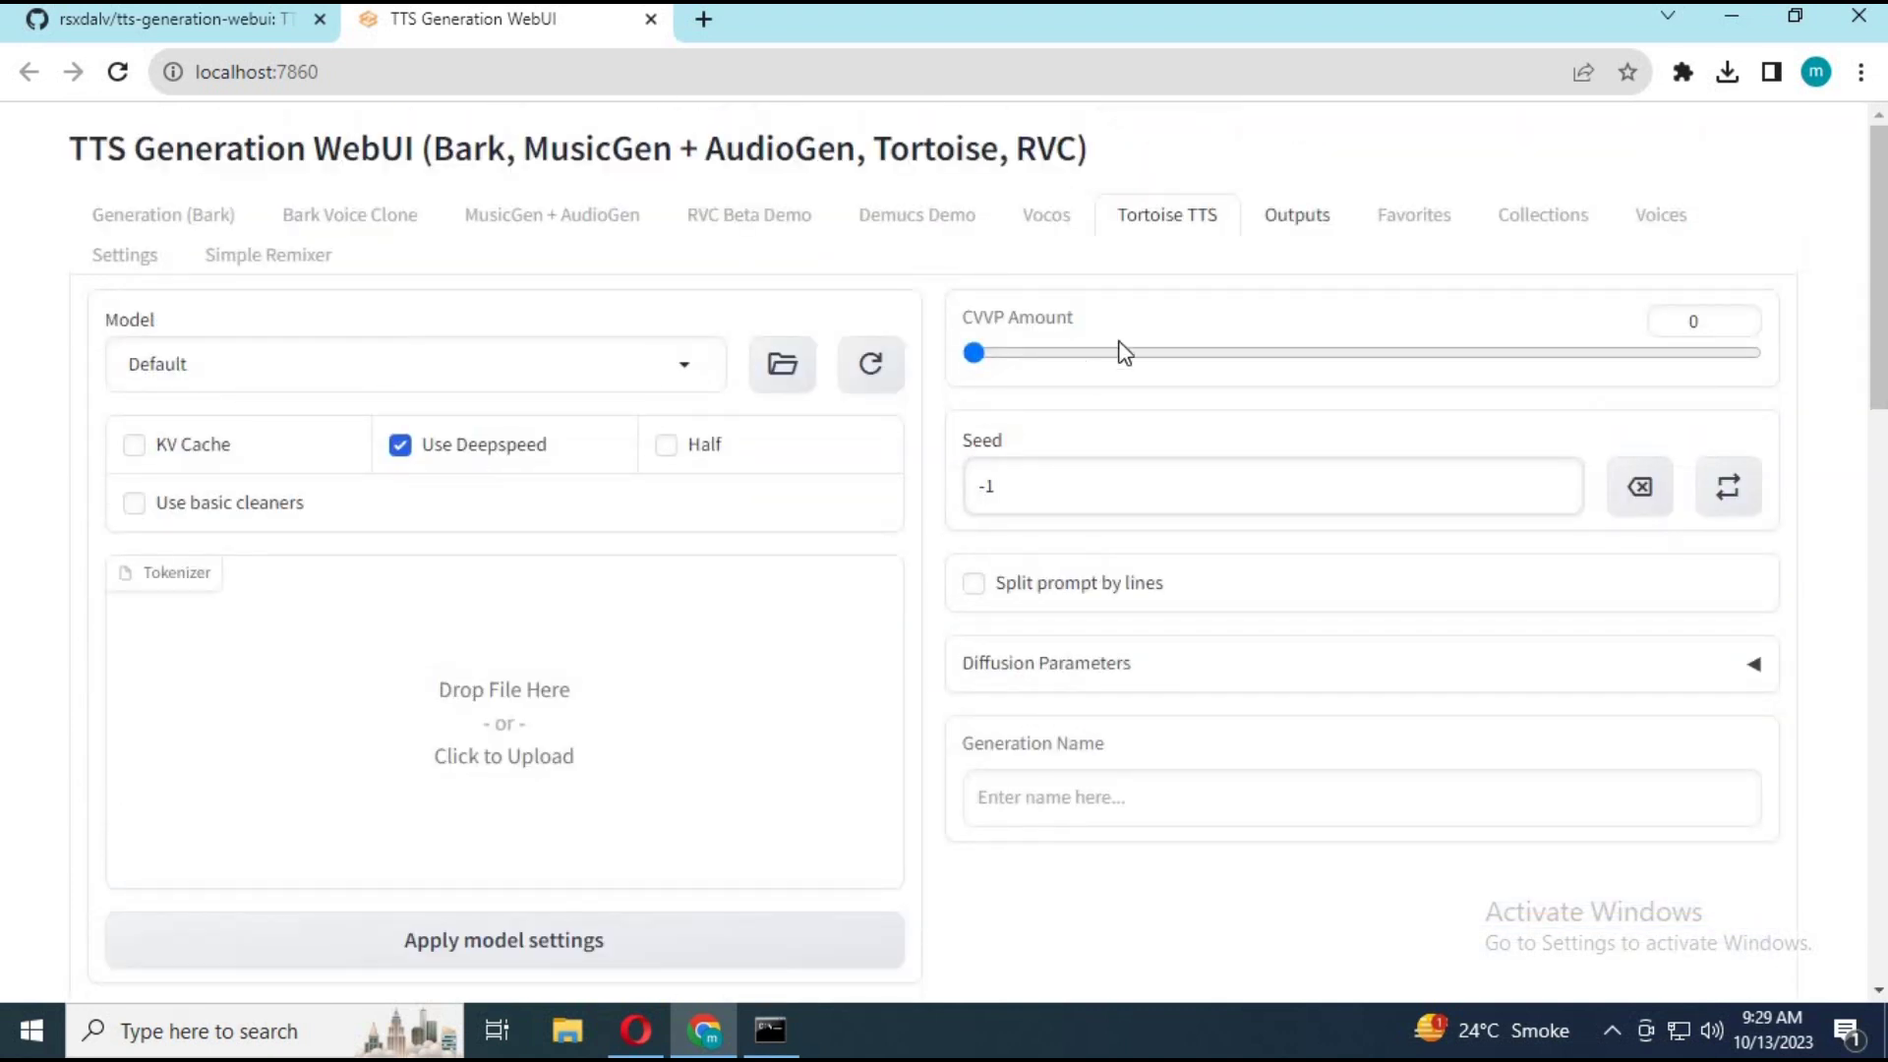
# Step: From the Outputs gallery, preview and play the 07:23:22 and 06:46:48 MusicGen clips
pyautogui.click(1306, 217)
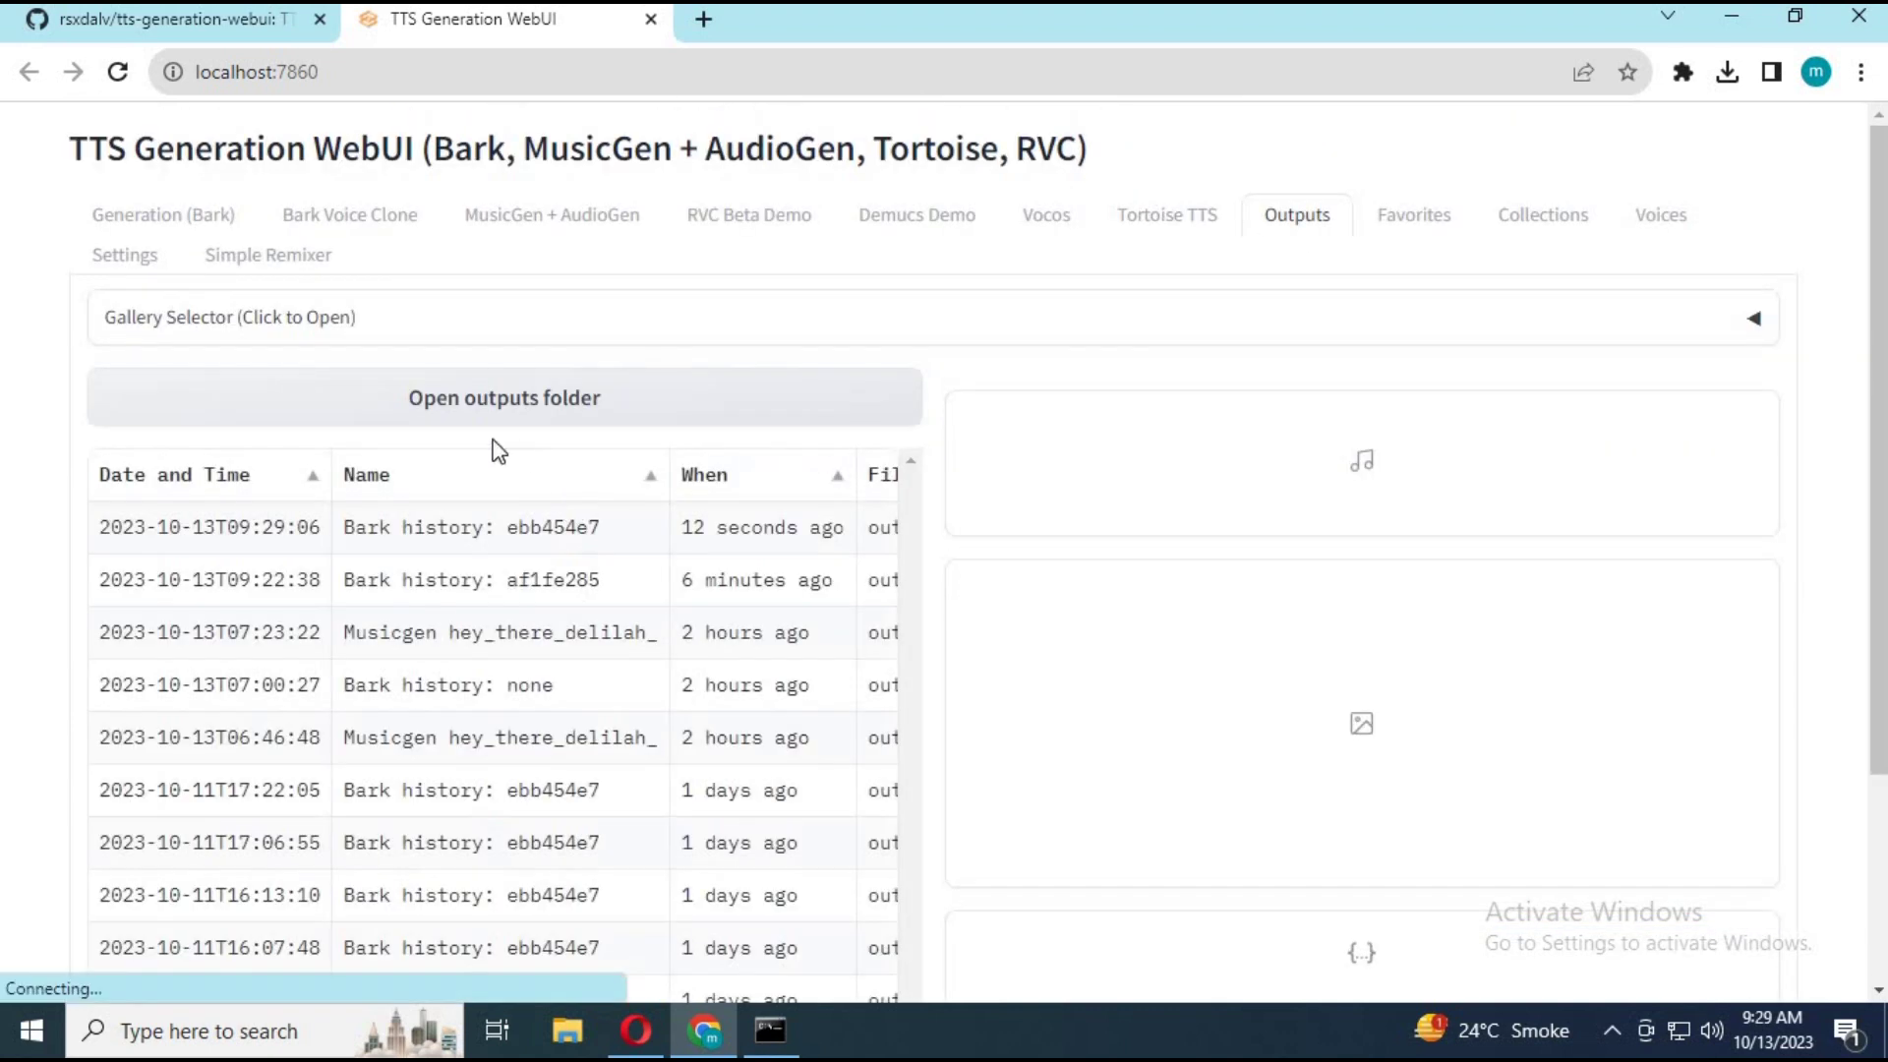
pyautogui.moveTo(1871, 332); pyautogui.dragTo(1862, 450)
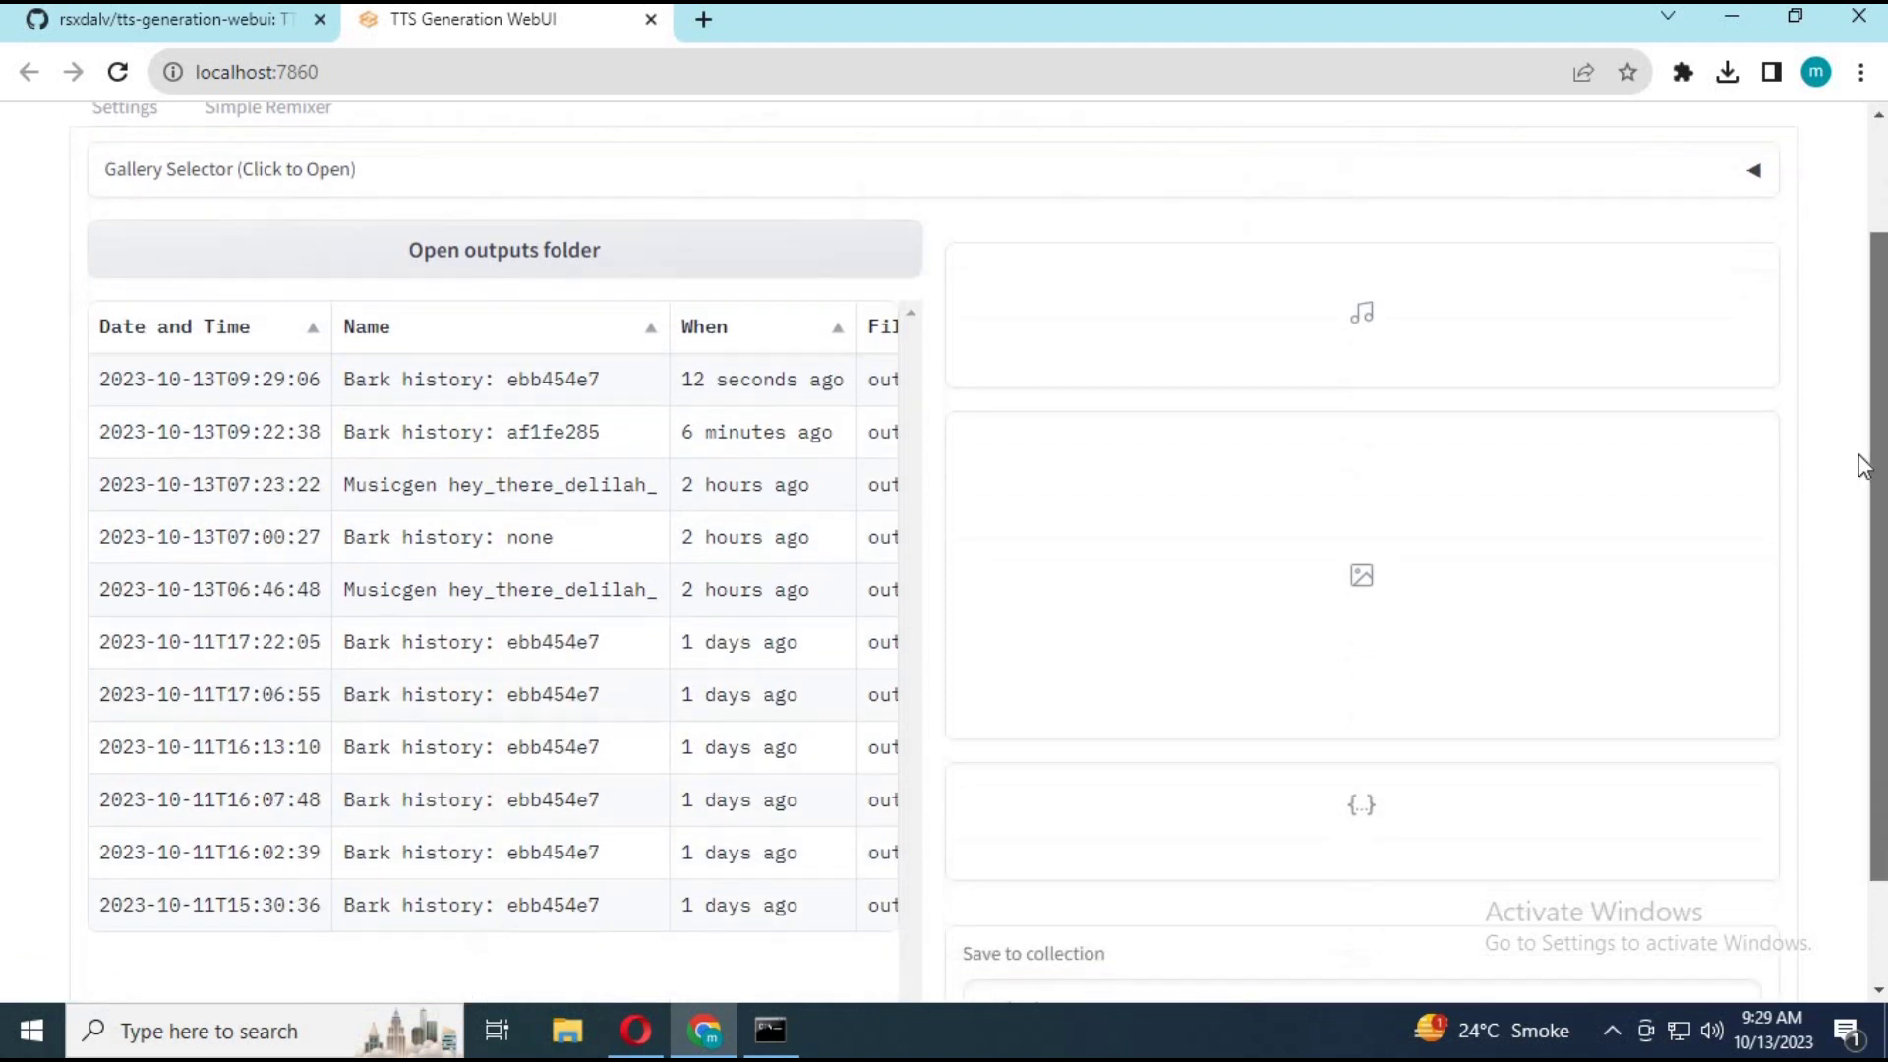
pyautogui.click(495, 476)
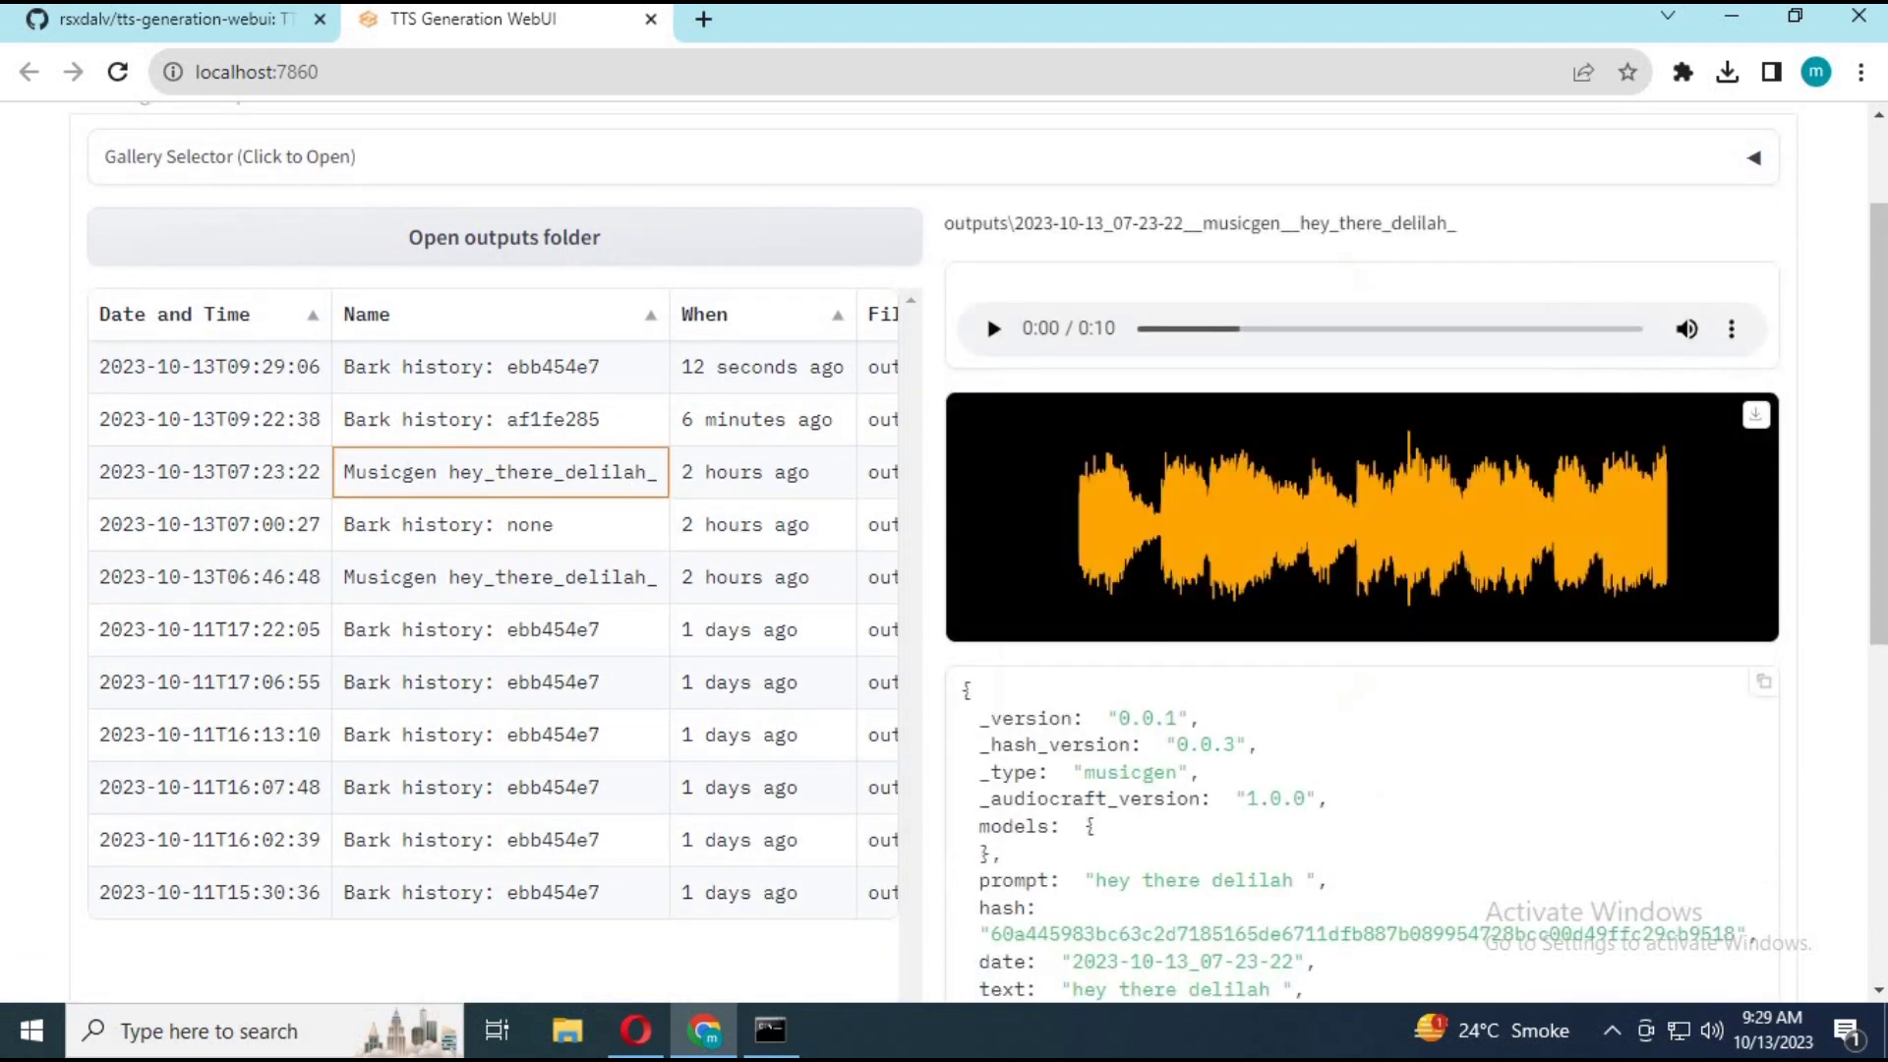
pyautogui.click(990, 329)
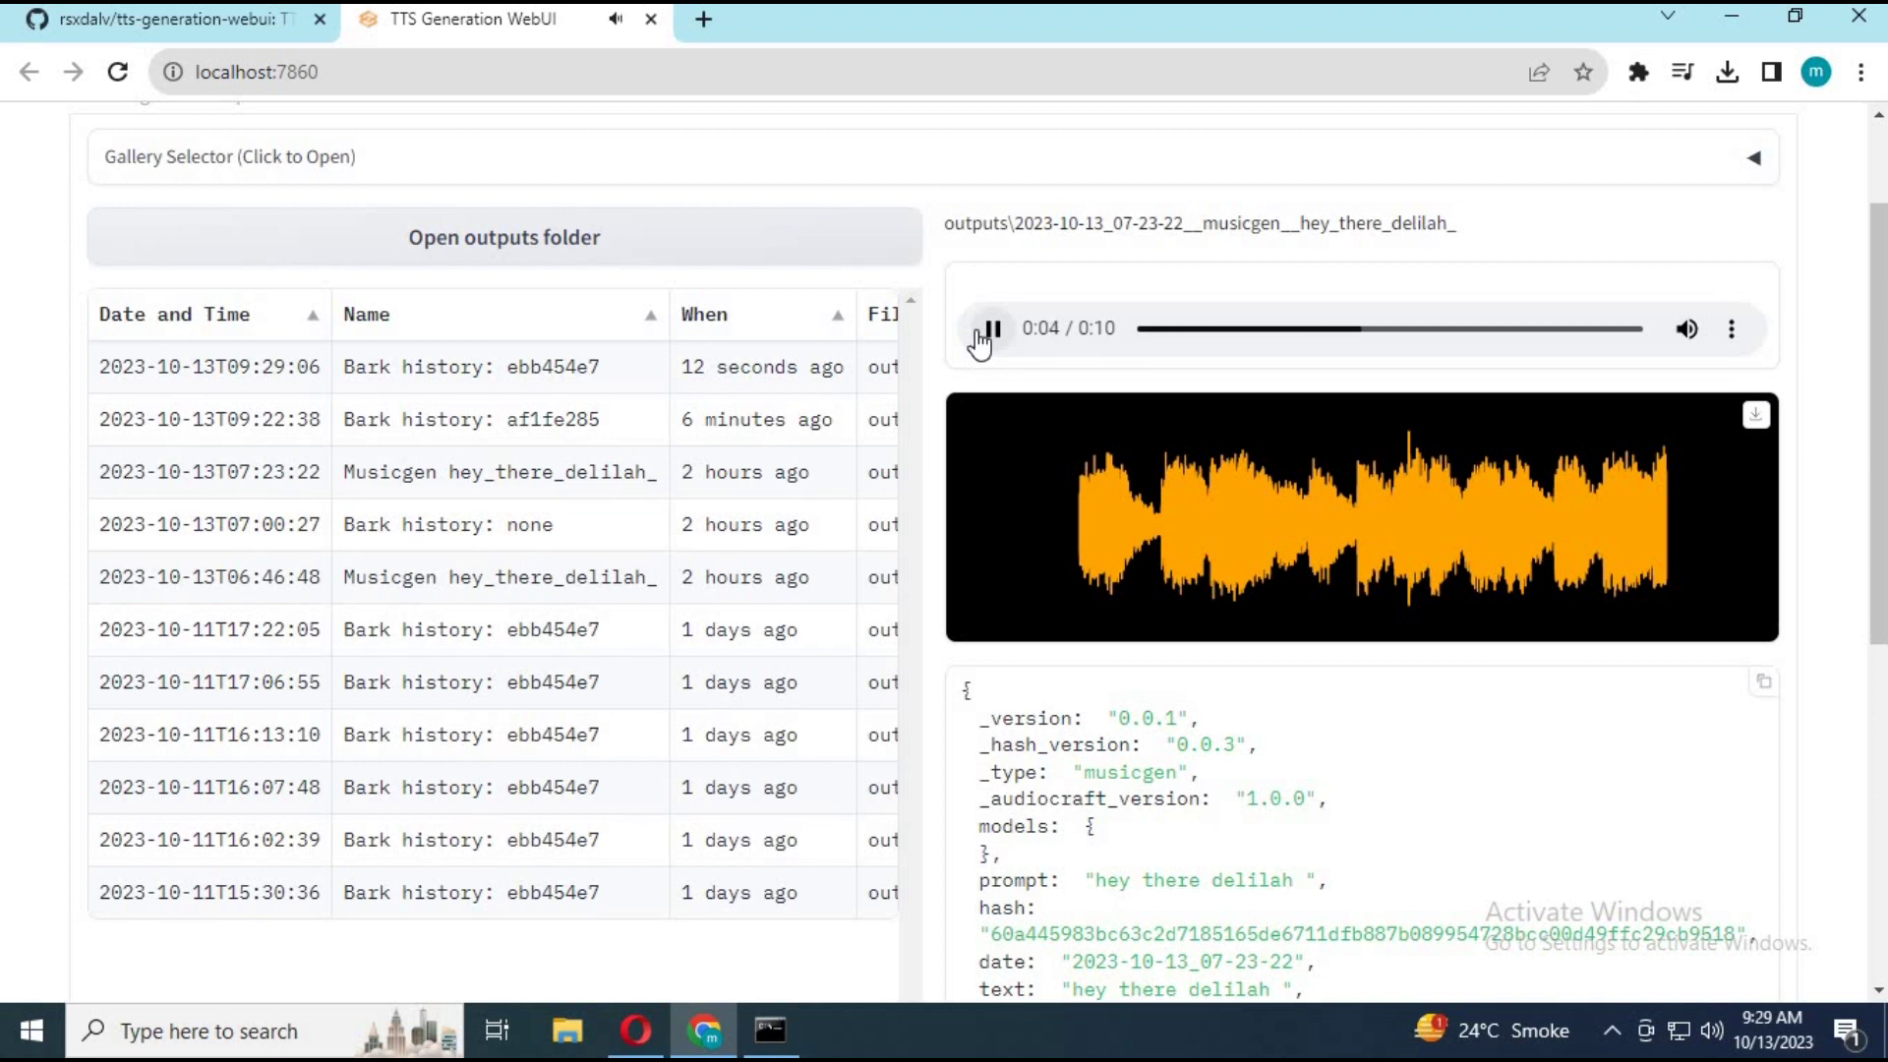
pyautogui.click(534, 578)
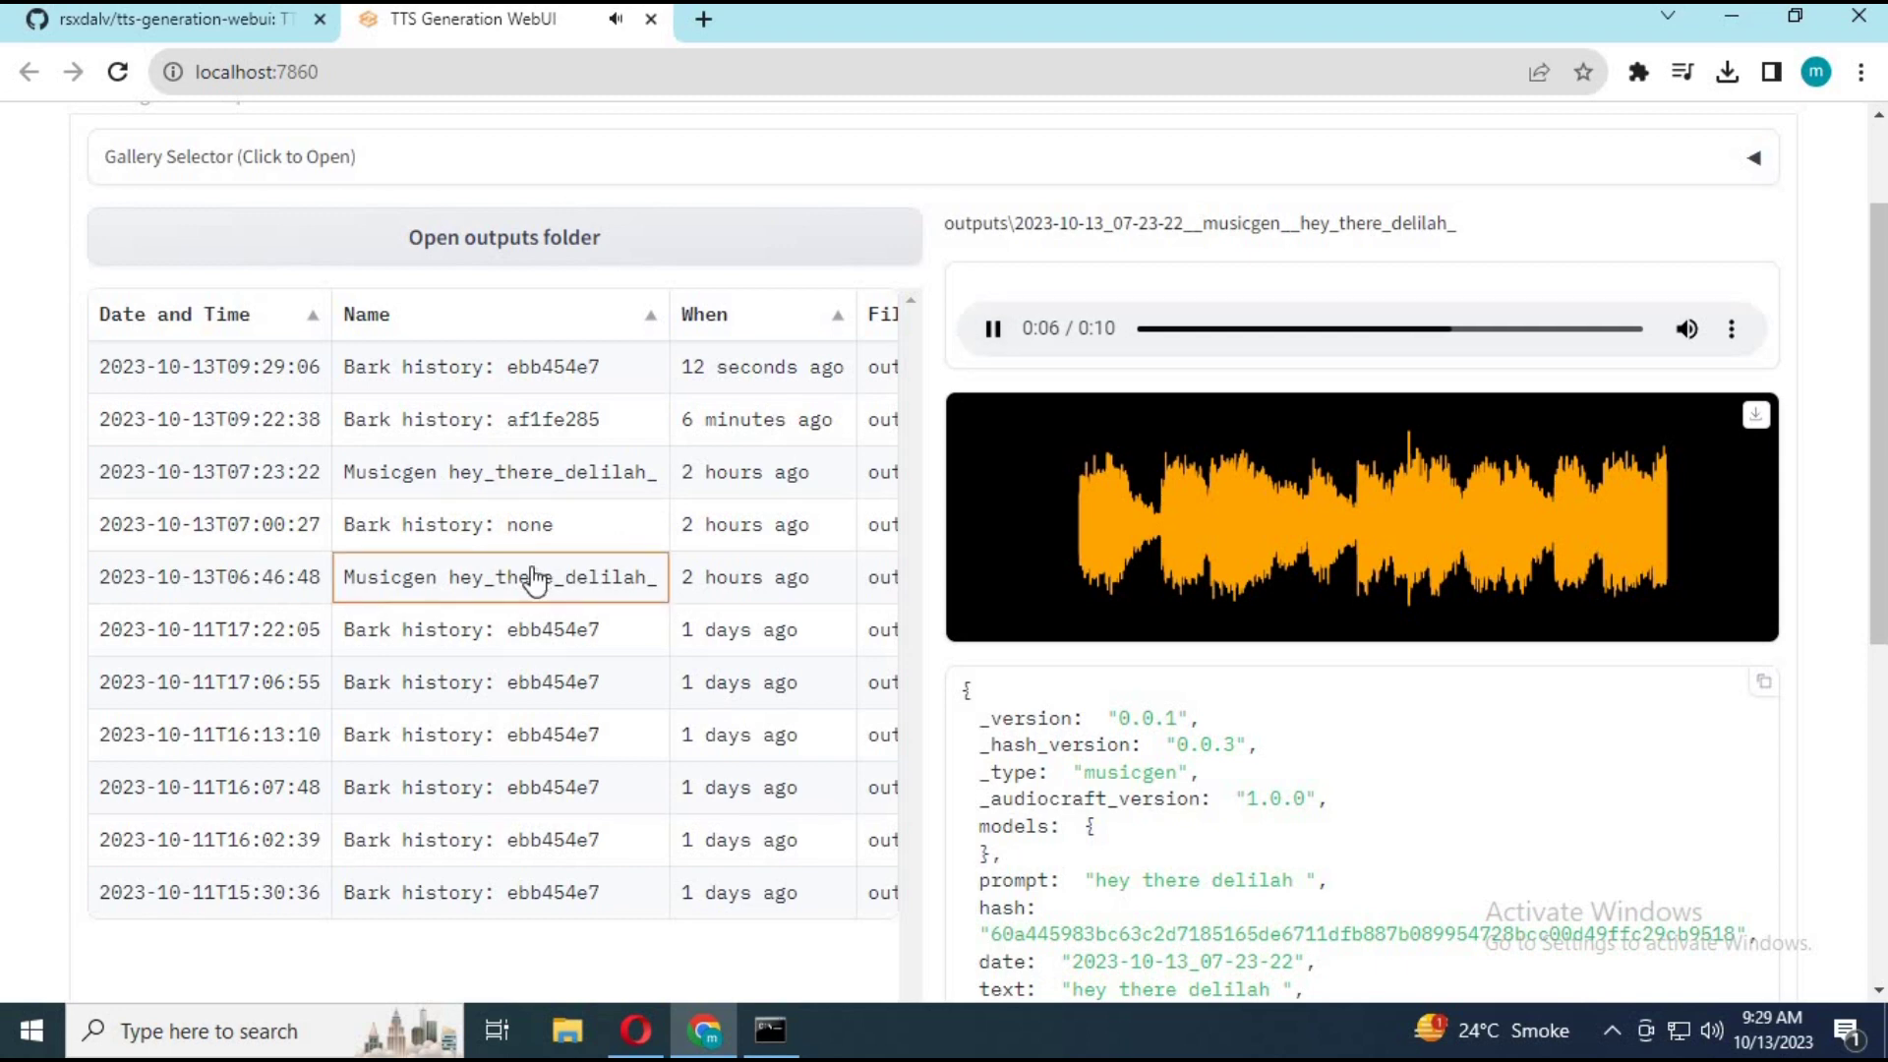
pyautogui.click(989, 328)
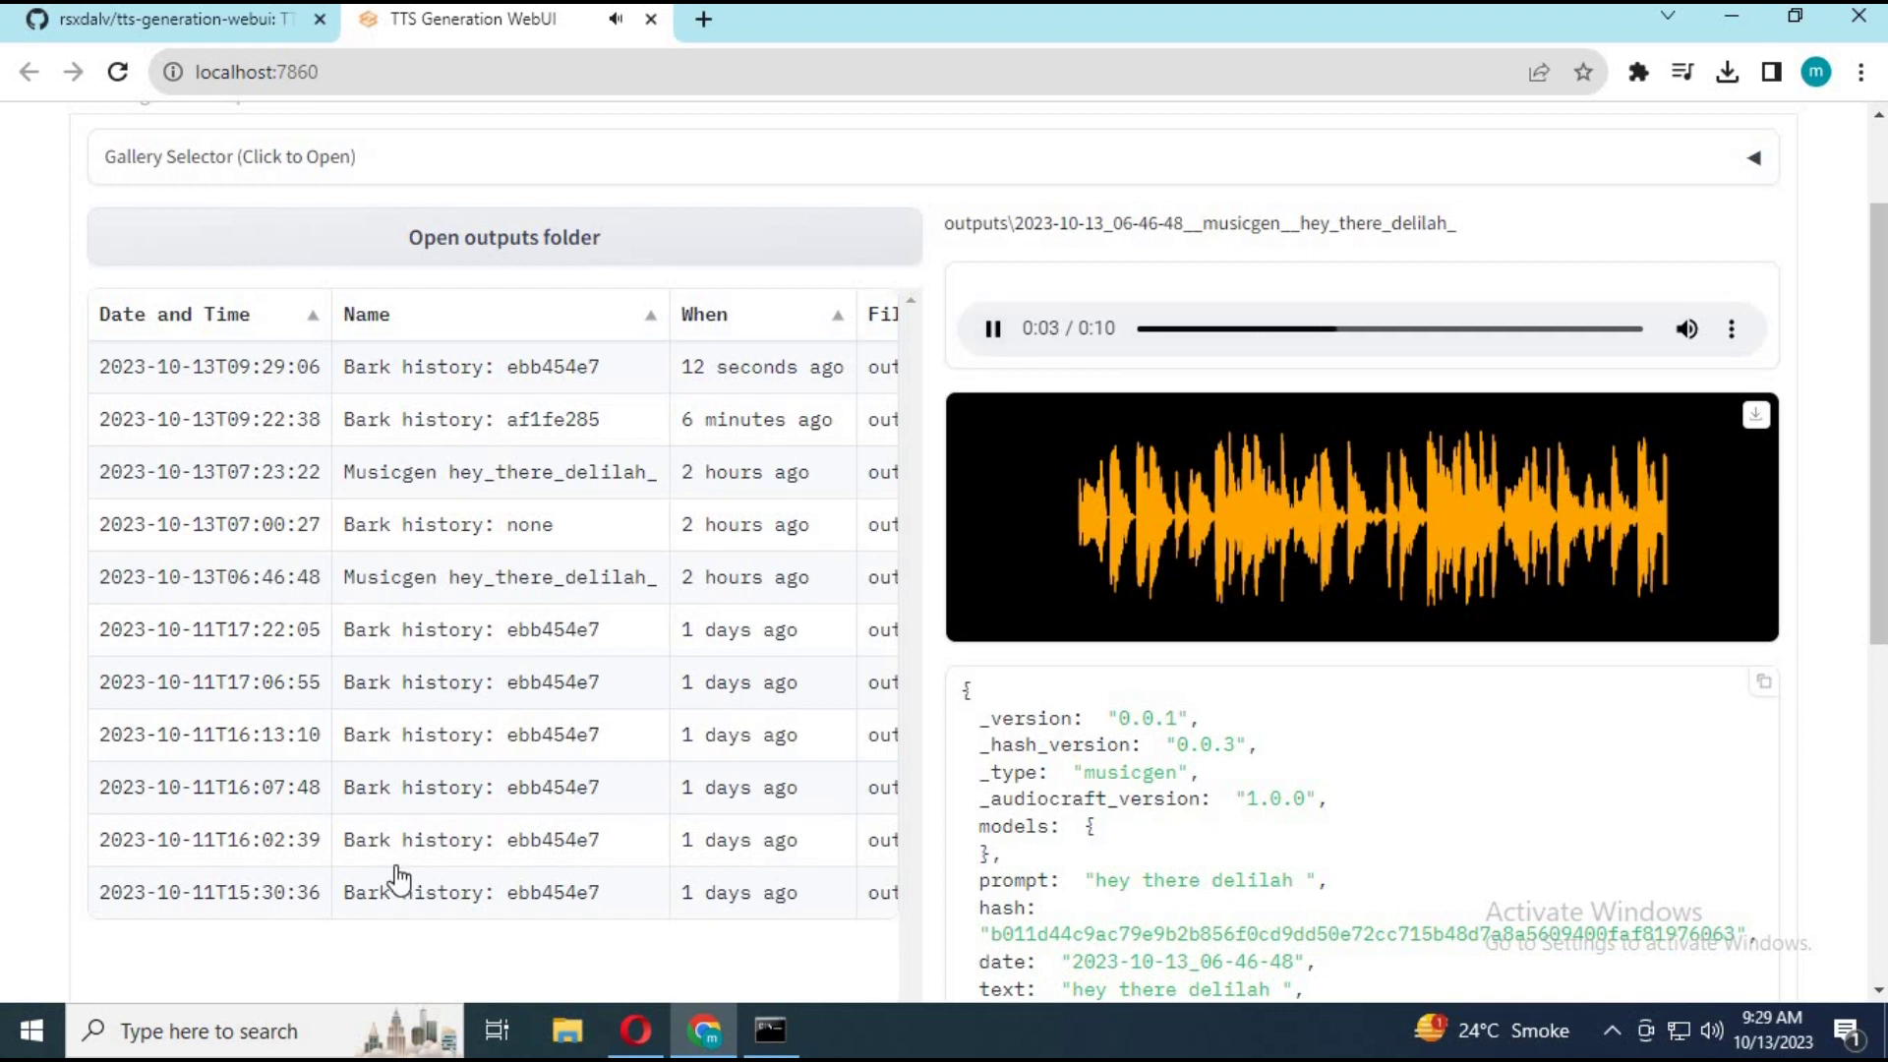
# Step: Play the 16:02:39 Bark output, then bring up the saved Voices gallery
pyautogui.click(422, 844)
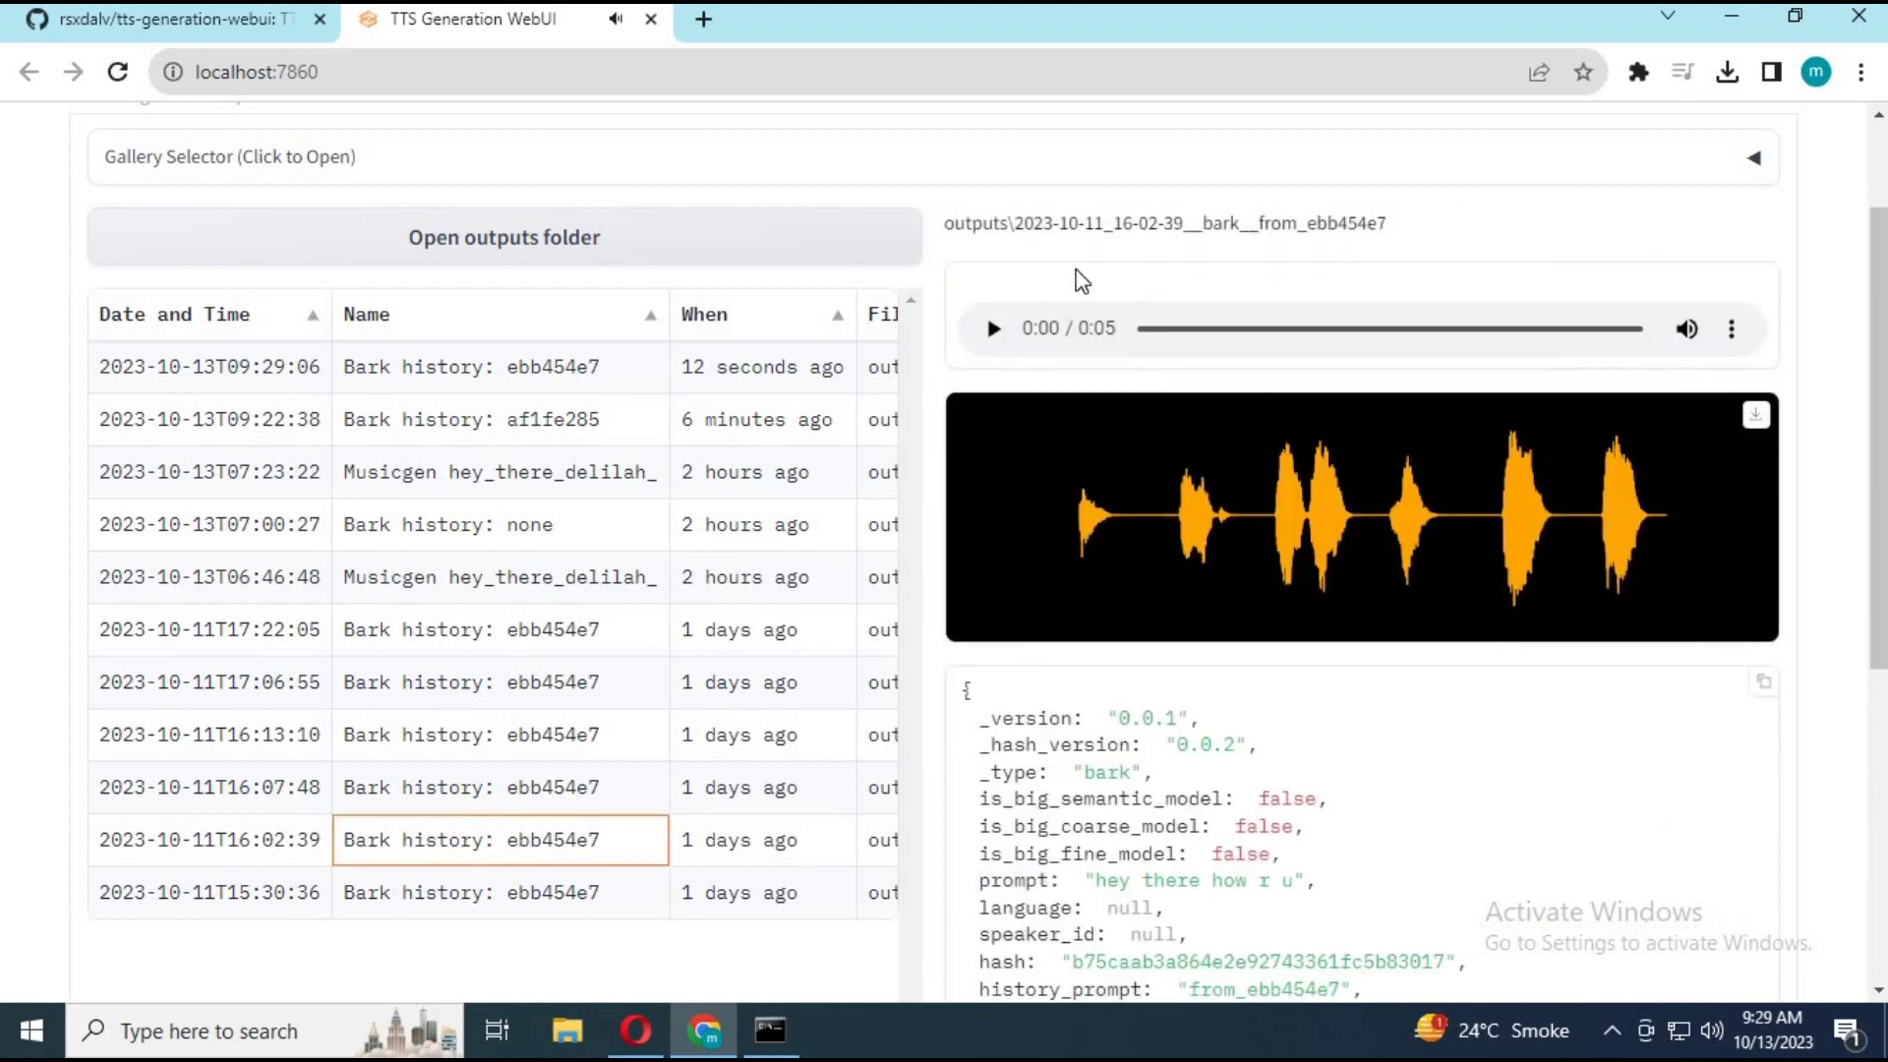
pyautogui.click(992, 331)
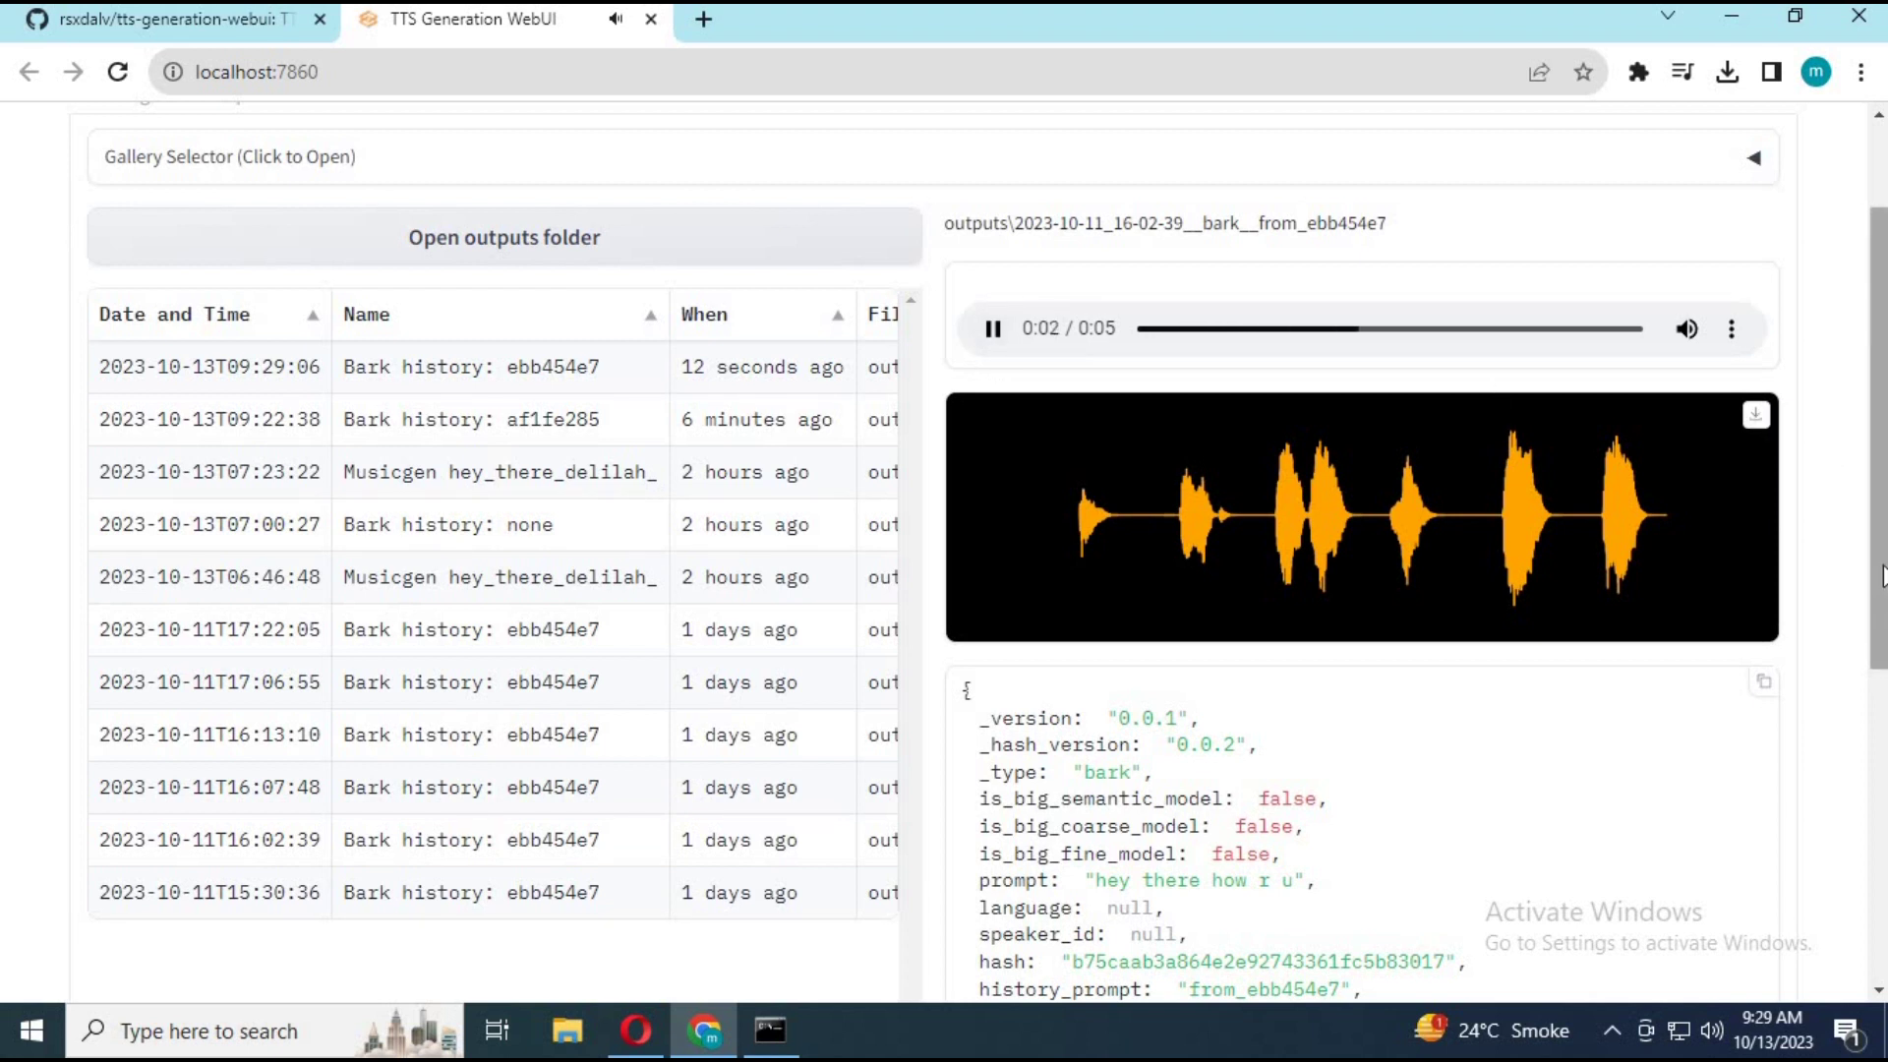
pyautogui.moveTo(1882, 575); pyautogui.dragTo(1877, 494)
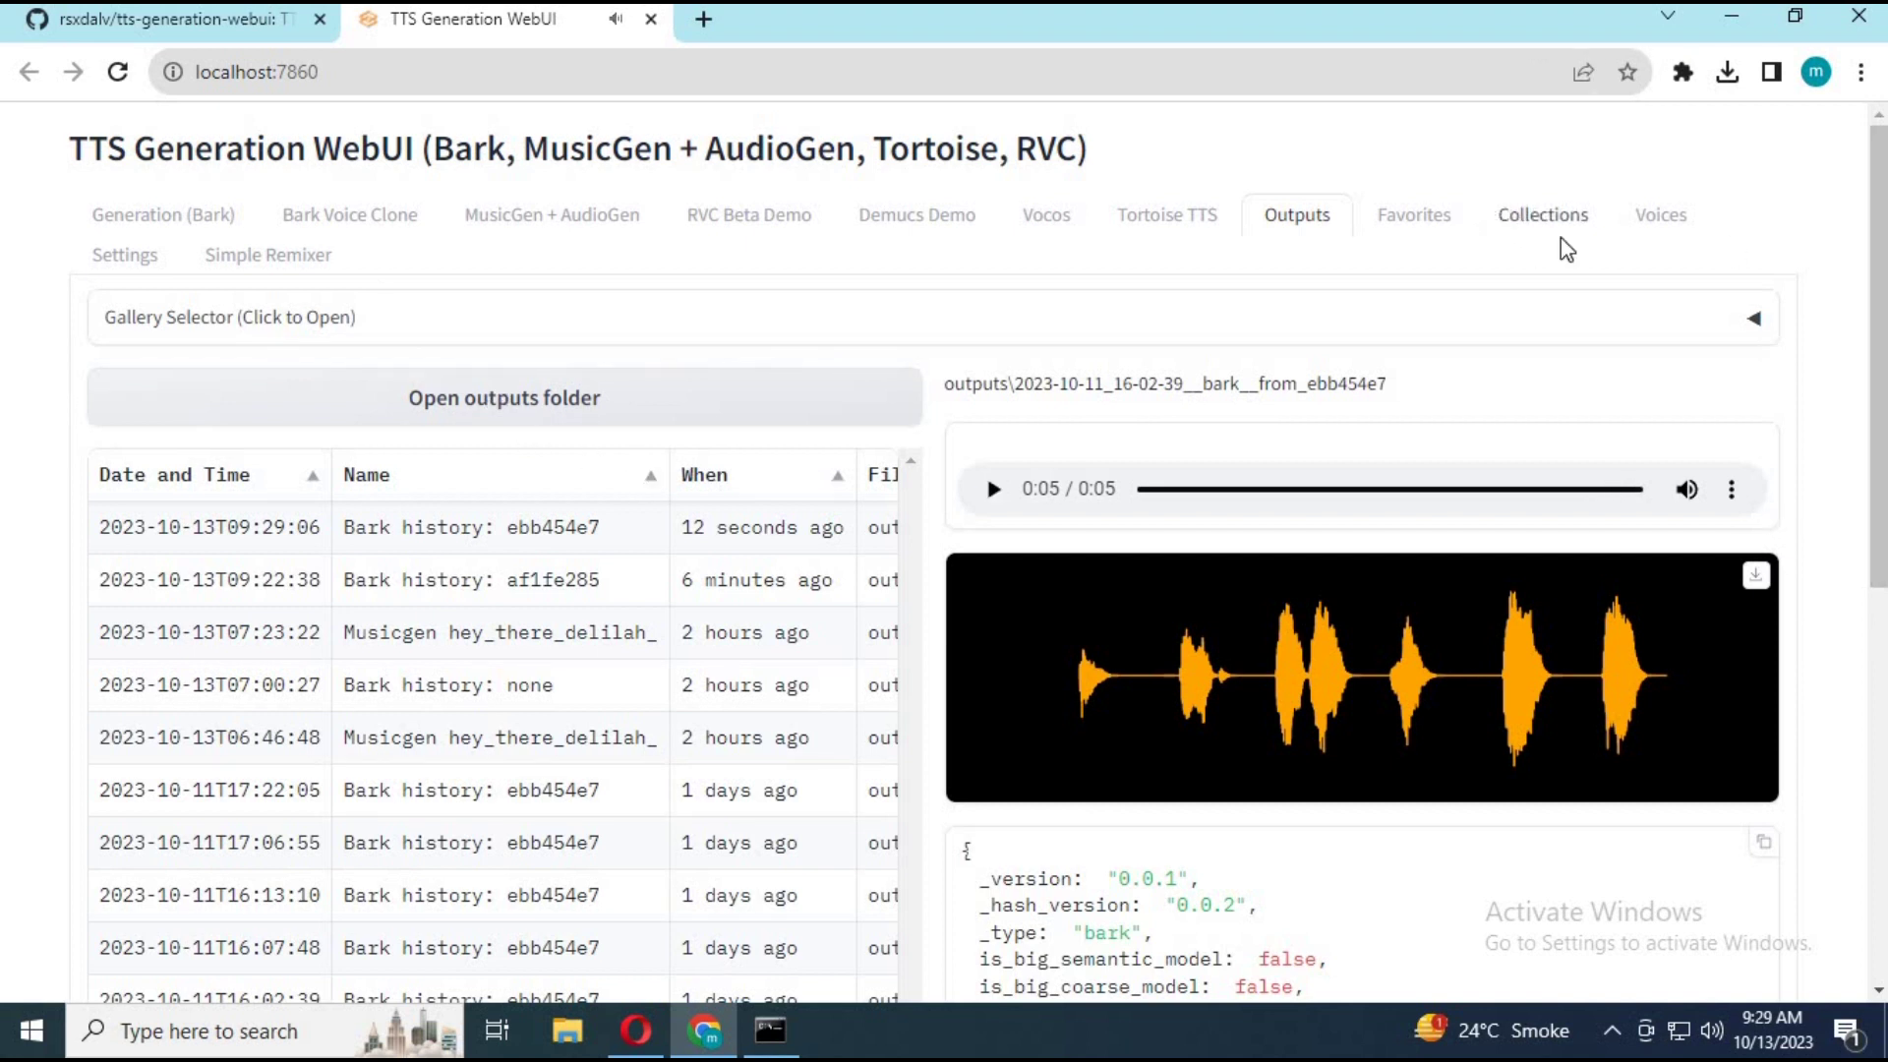
pyautogui.click(1670, 225)
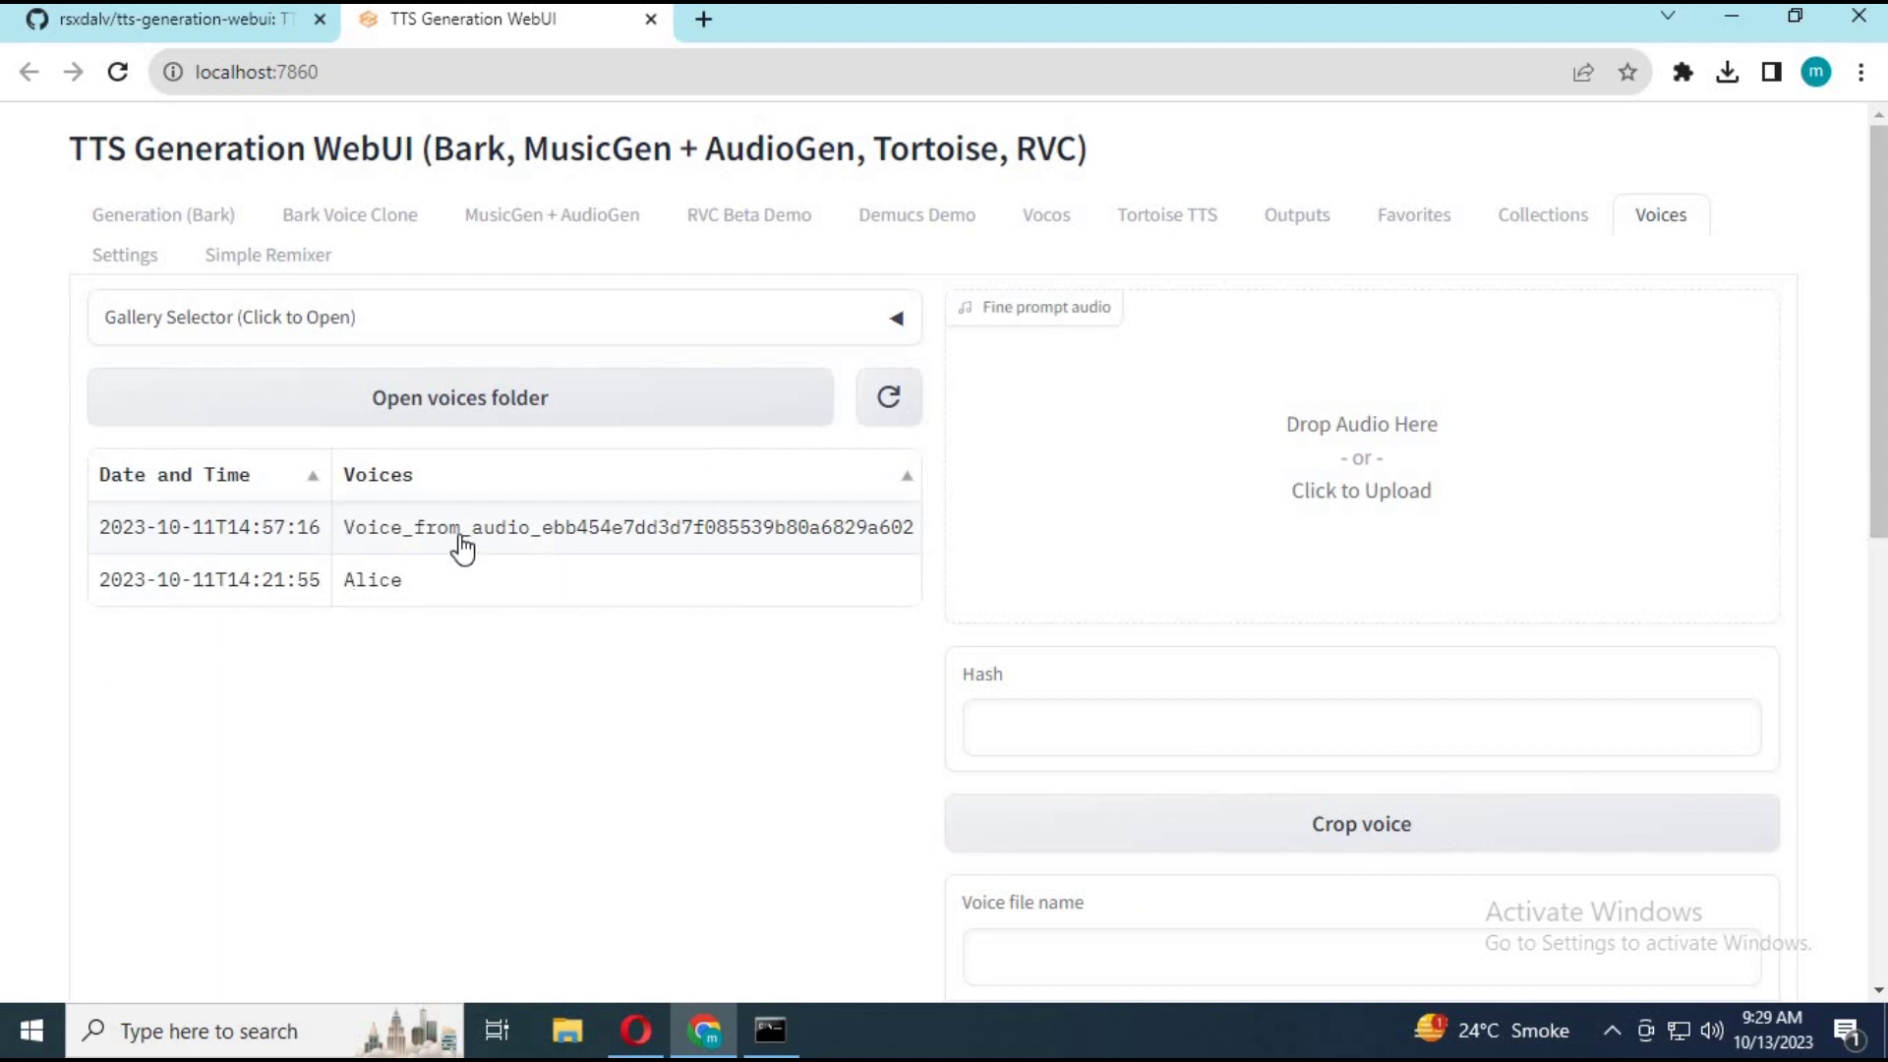
# Step: Back on Bark generation, play the generated two-second "hey how are you" clip
pyautogui.click(109, 221)
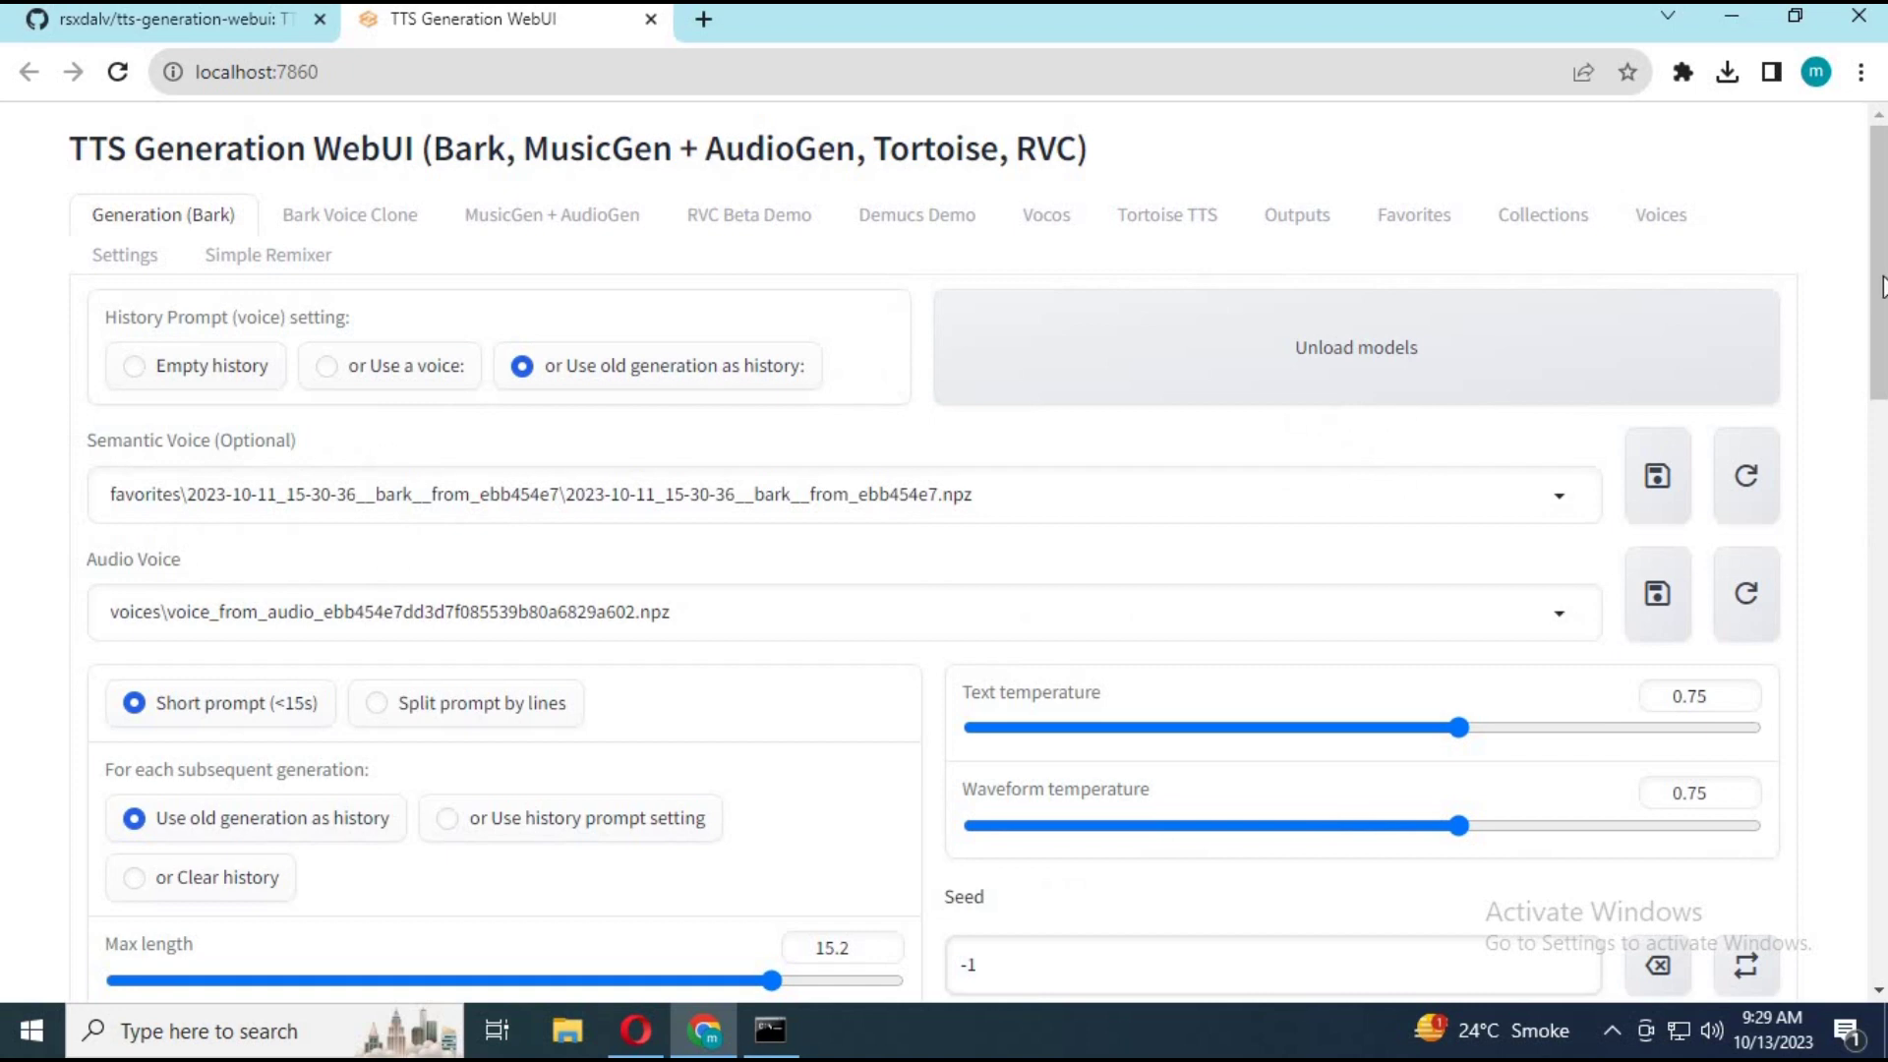
pyautogui.moveTo(1882, 284); pyautogui.dragTo(1882, 605)
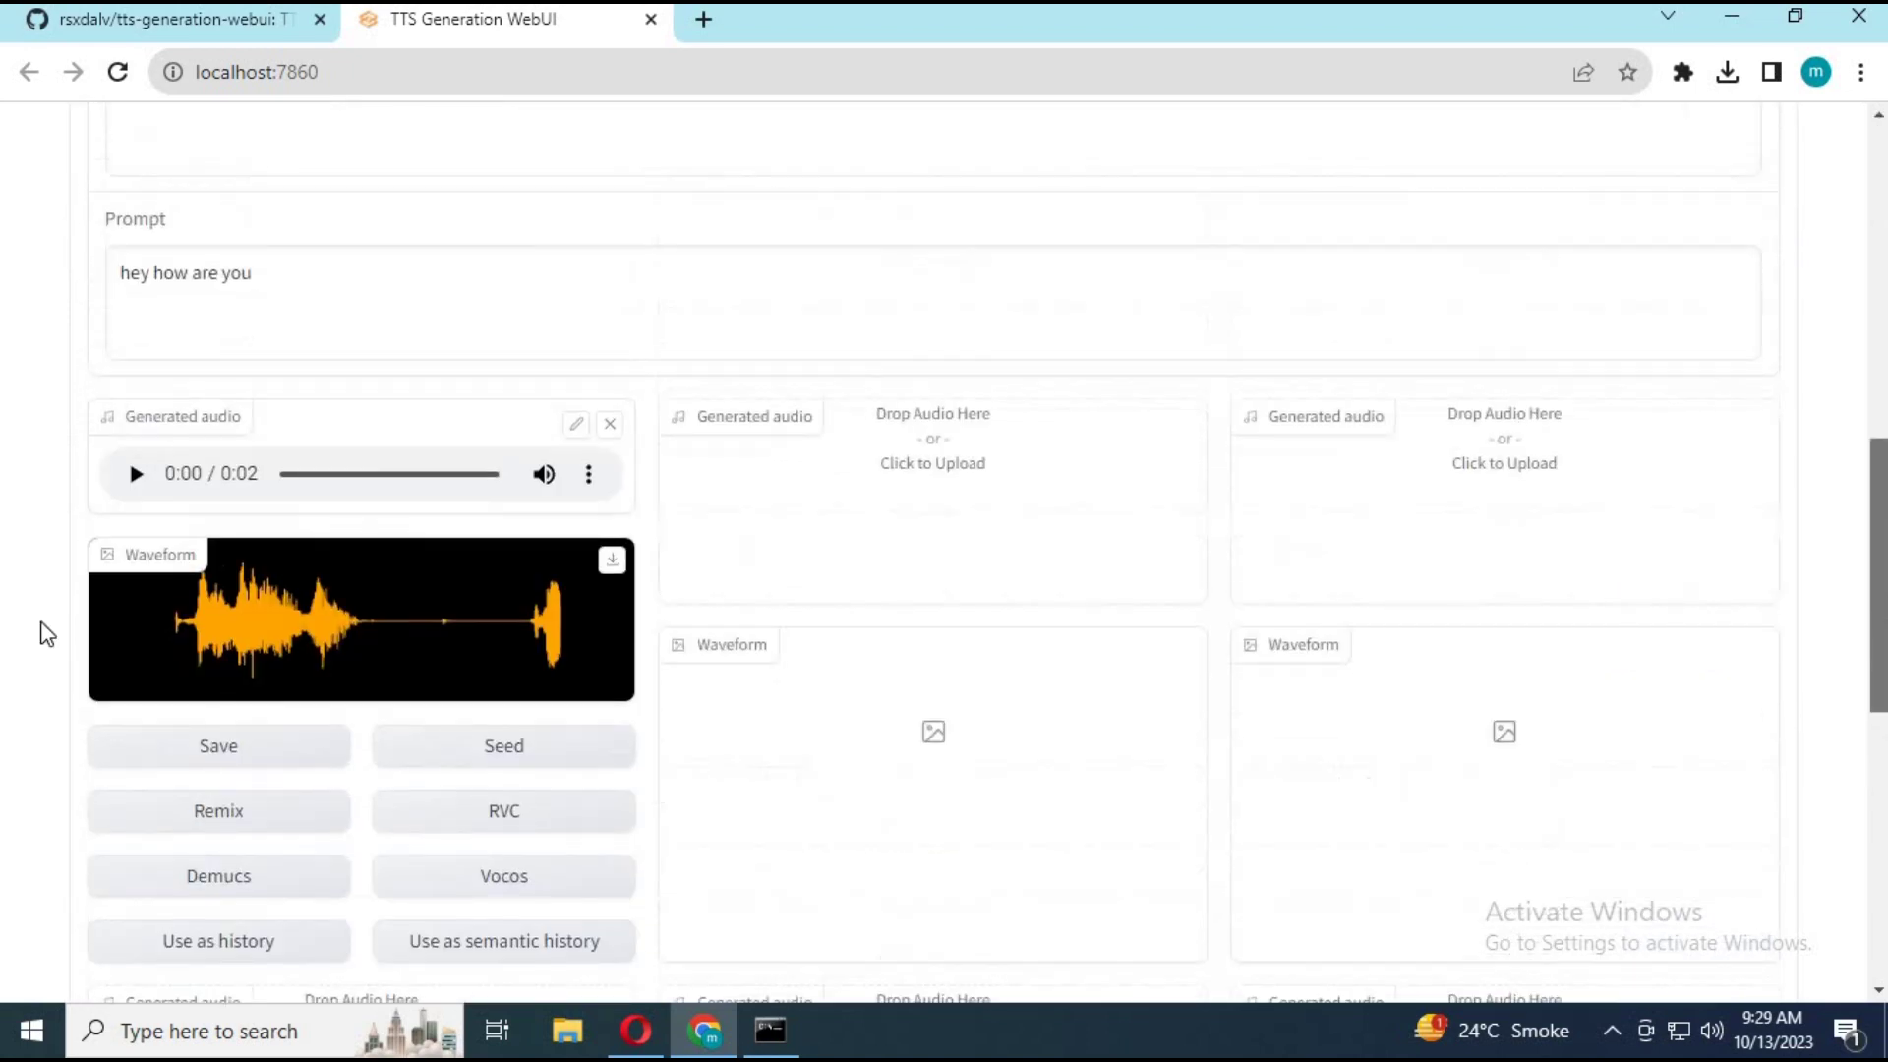
pyautogui.click(123, 481)
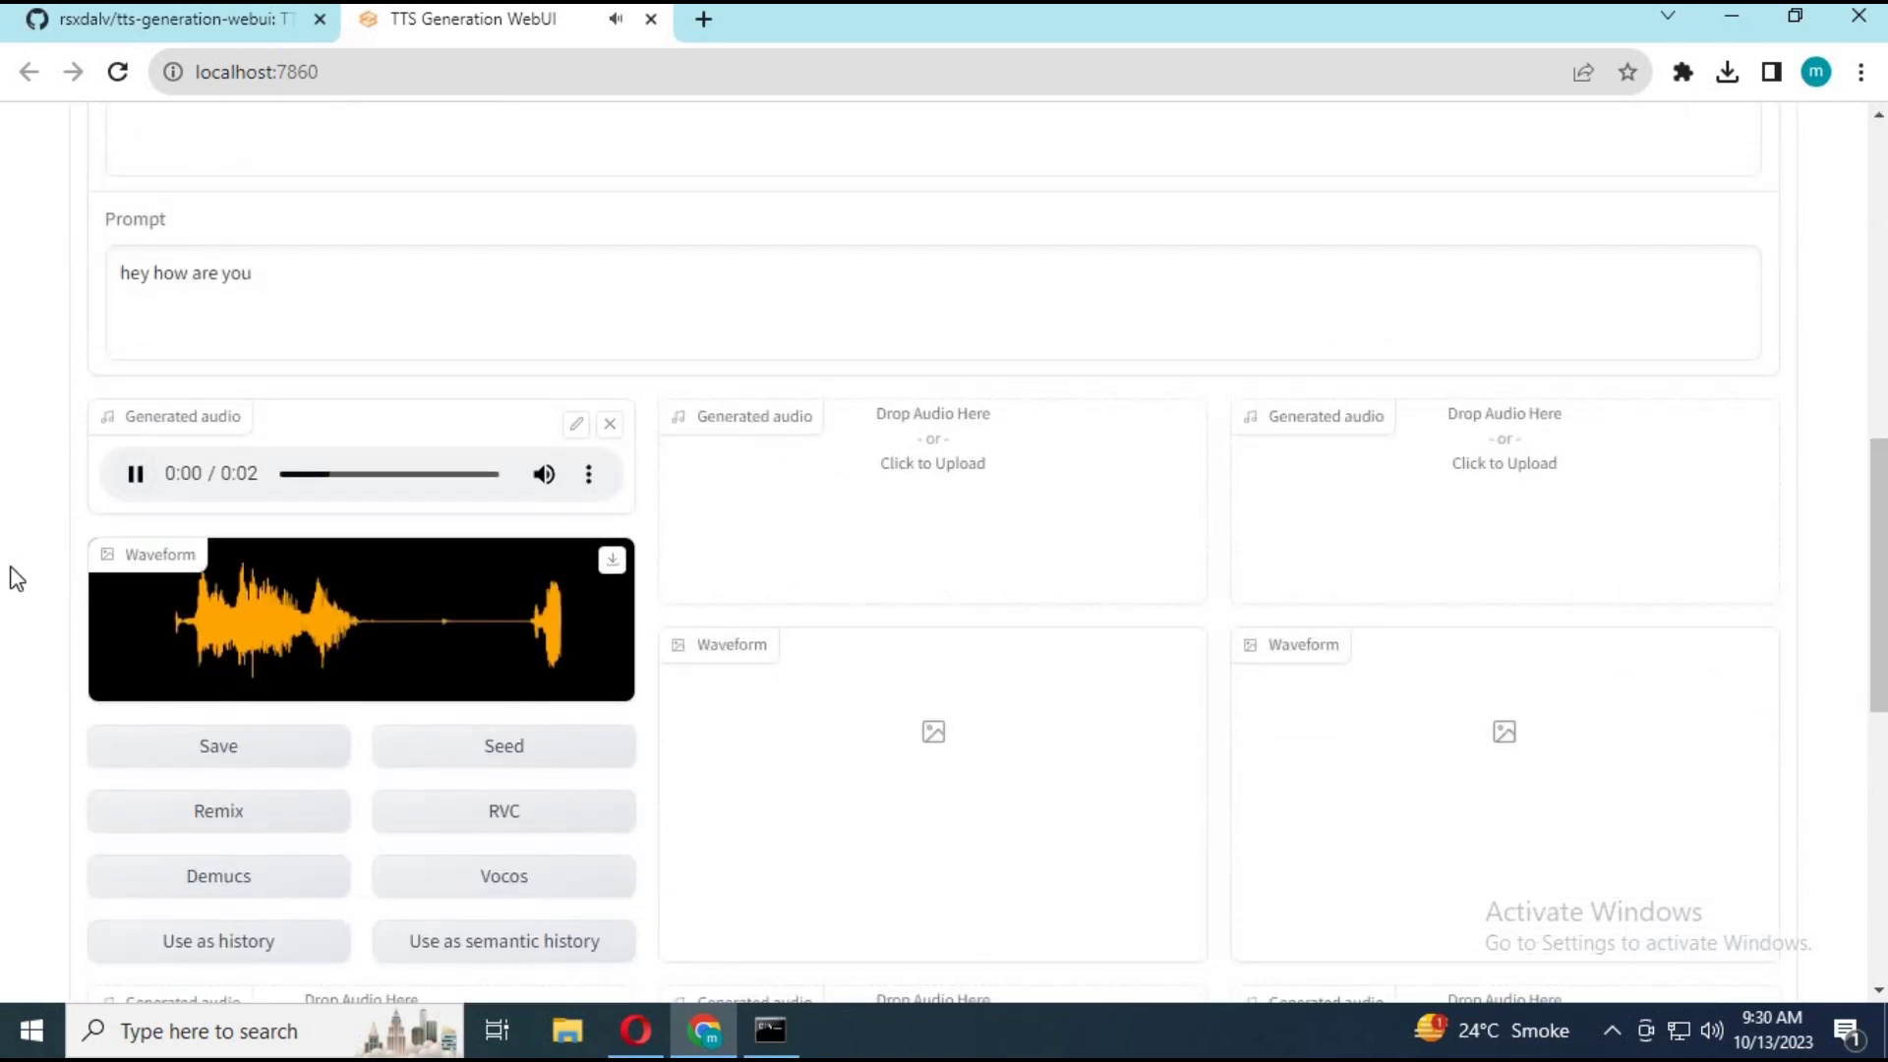